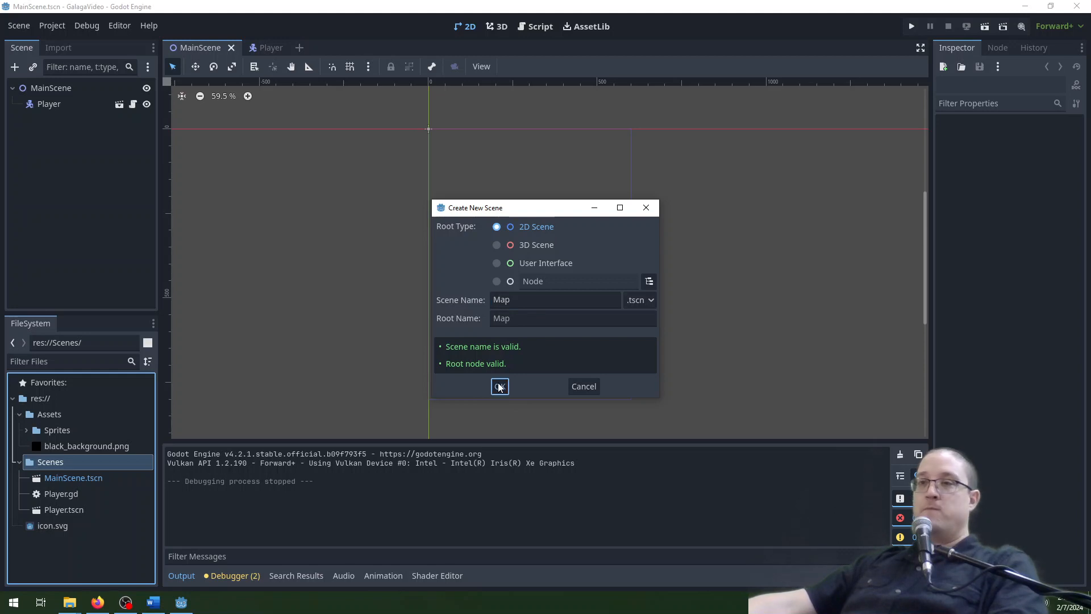
Create the 2D scene Map and add a GPUParticles2D node under its root.
{"action": "left_click", "coordinate": [59, 88]}
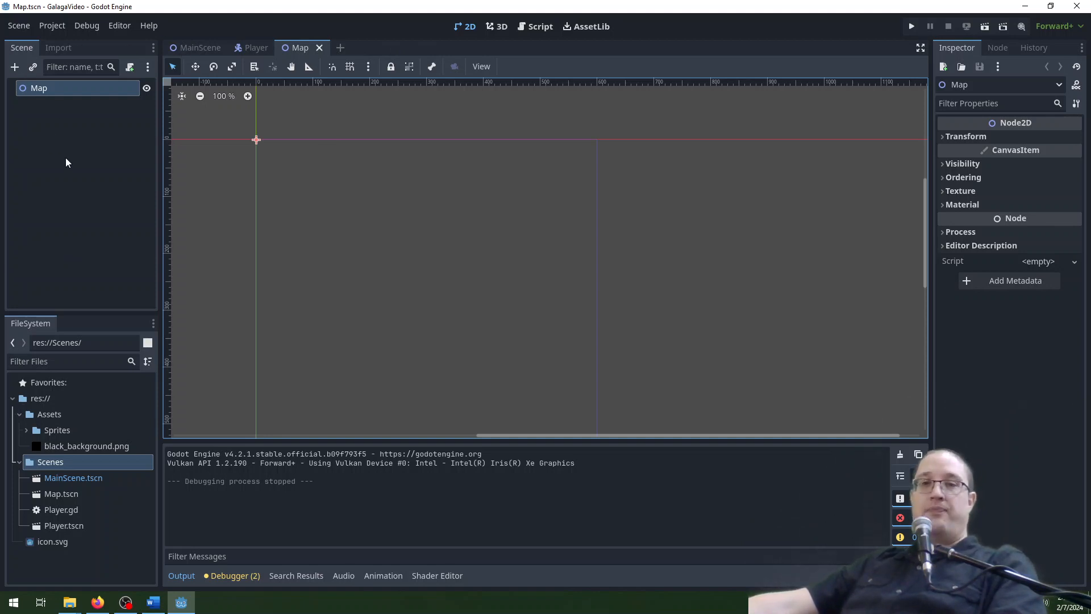
{"action": "left_click", "coordinate": [83, 180]}
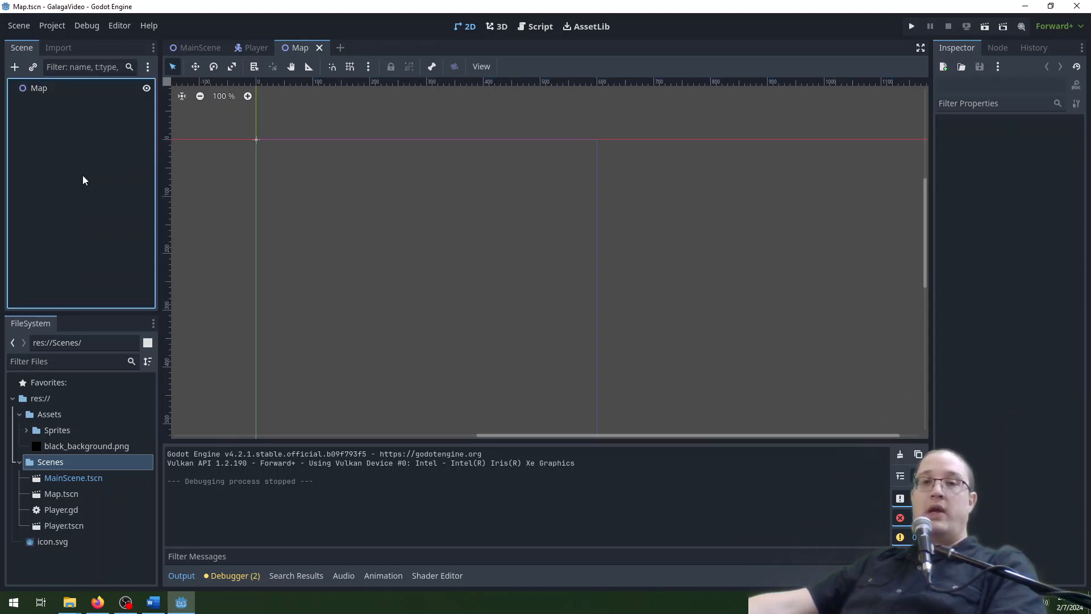
{"action": "left_click", "coordinate": [14, 68]}
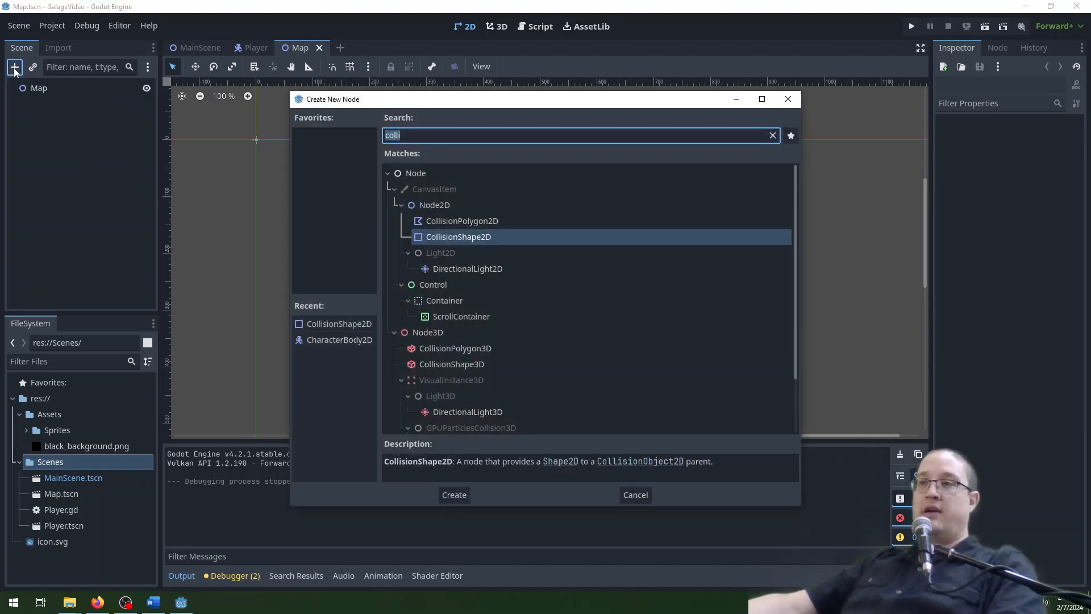
{"action": "type", "text": "gpu"}
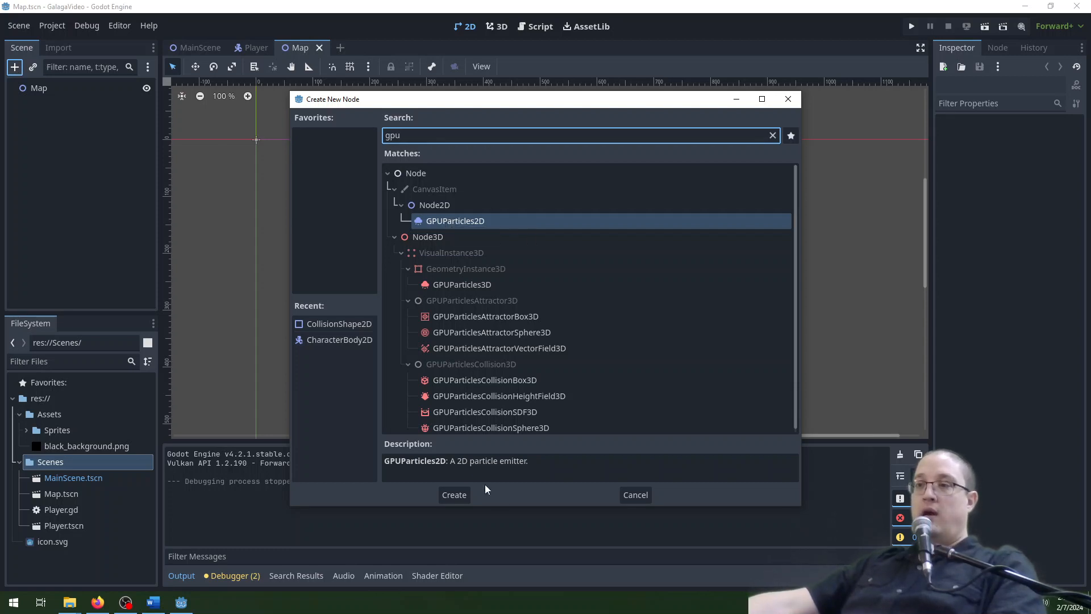
{"action": "left_click", "coordinate": [458, 498]}
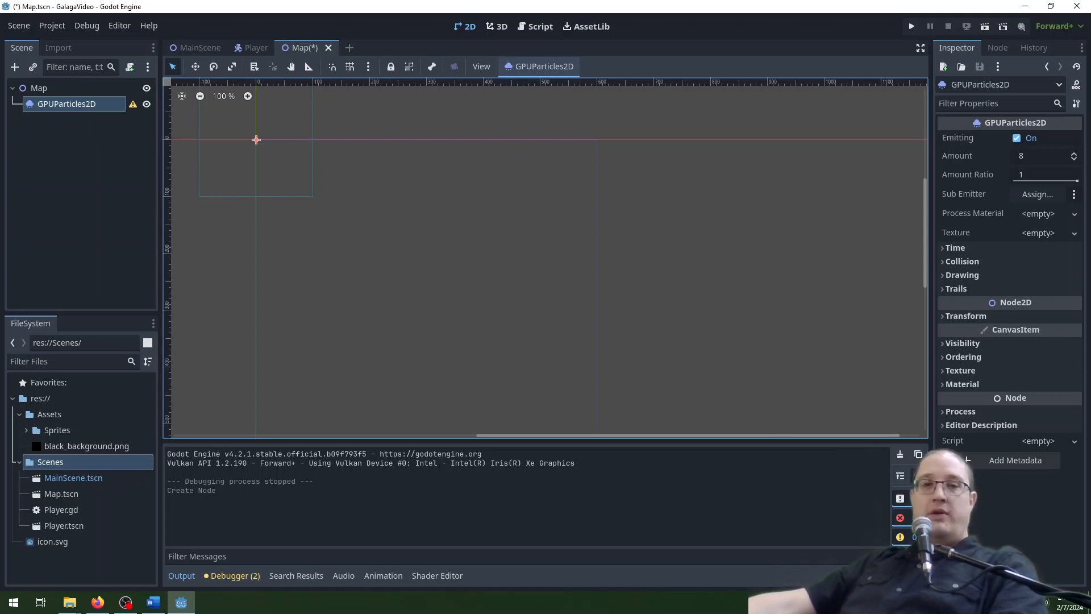
Give the GPUParticles2D node a new ParticleProcessMaterial and assign star_small.png from the Sprites folder as its texture.
{"action": "left_click", "coordinate": [1049, 214]}
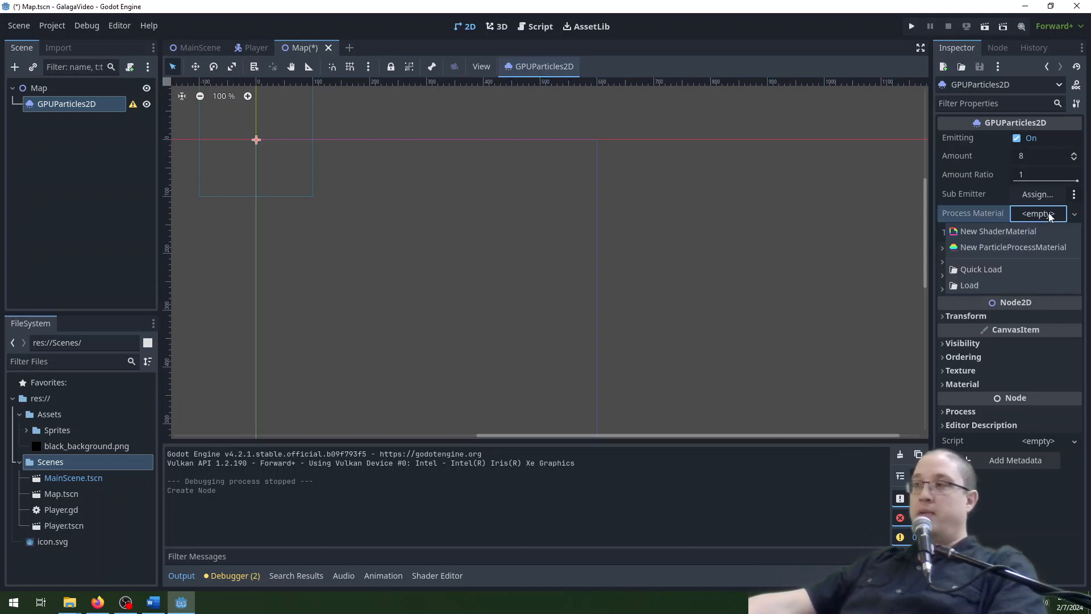
{"action": "left_click", "coordinate": [1022, 247]}
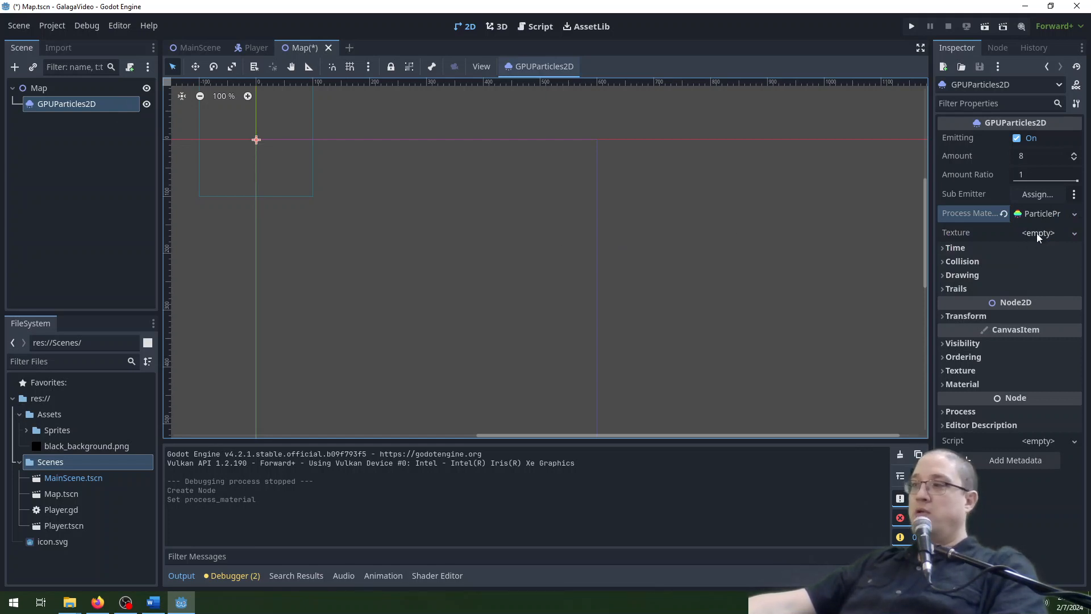
{"action": "left_click", "coordinate": [27, 430]}
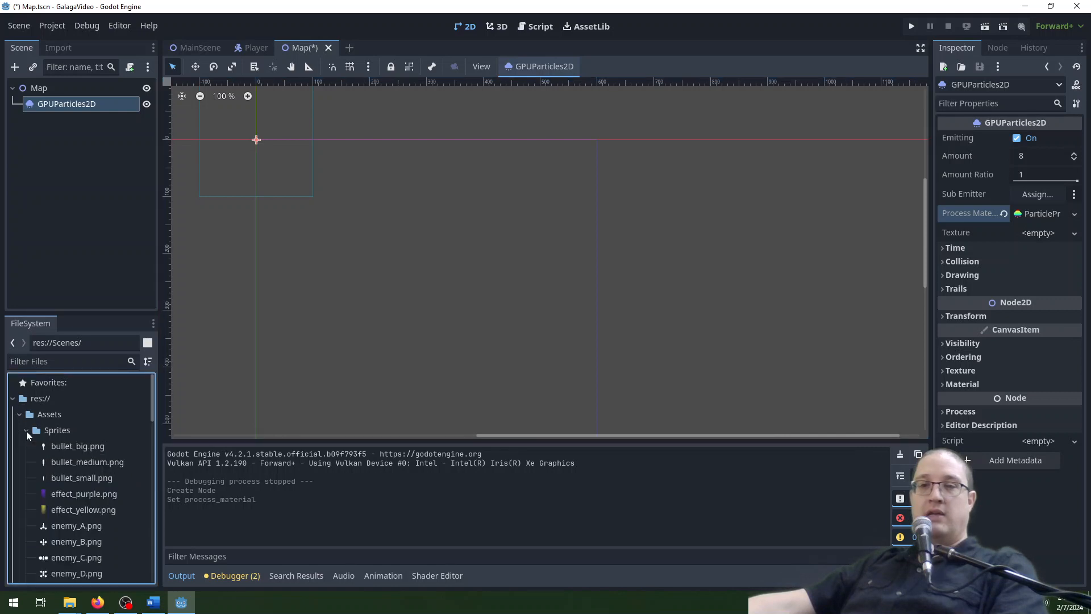
{"action": "scroll", "coordinate": [73, 445], "scroll_direction": "down", "scroll_amount": 5}
{"action": "scroll", "coordinate": [73, 446], "scroll_direction": "down", "scroll_amount": 10}
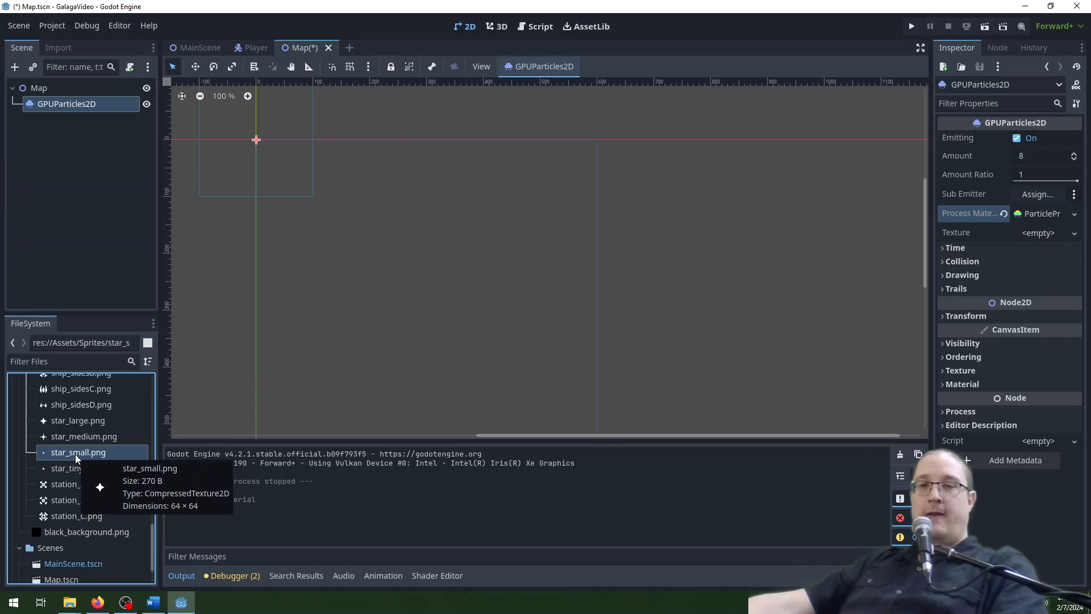
{"action": "left_click_drag", "start_coordinate": [76, 458], "coordinate": [1044, 234]}
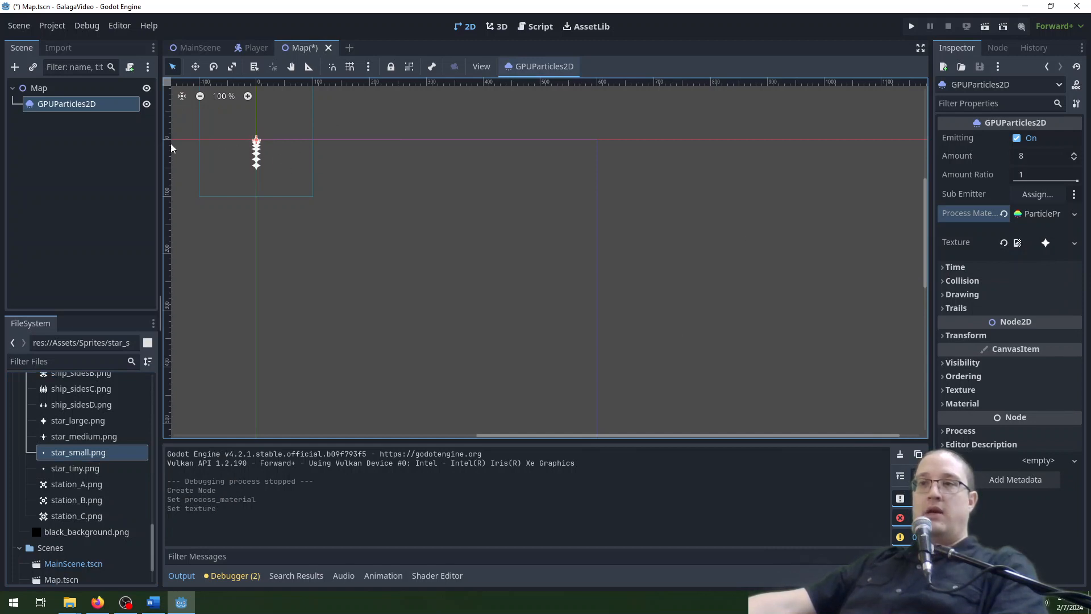
{"action": "middle_click_drag", "start_coordinate": [255, 139], "coordinate": [375, 198]}
{"action": "scroll", "coordinate": [375, 198], "scroll_direction": "up", "scroll_amount": 9}
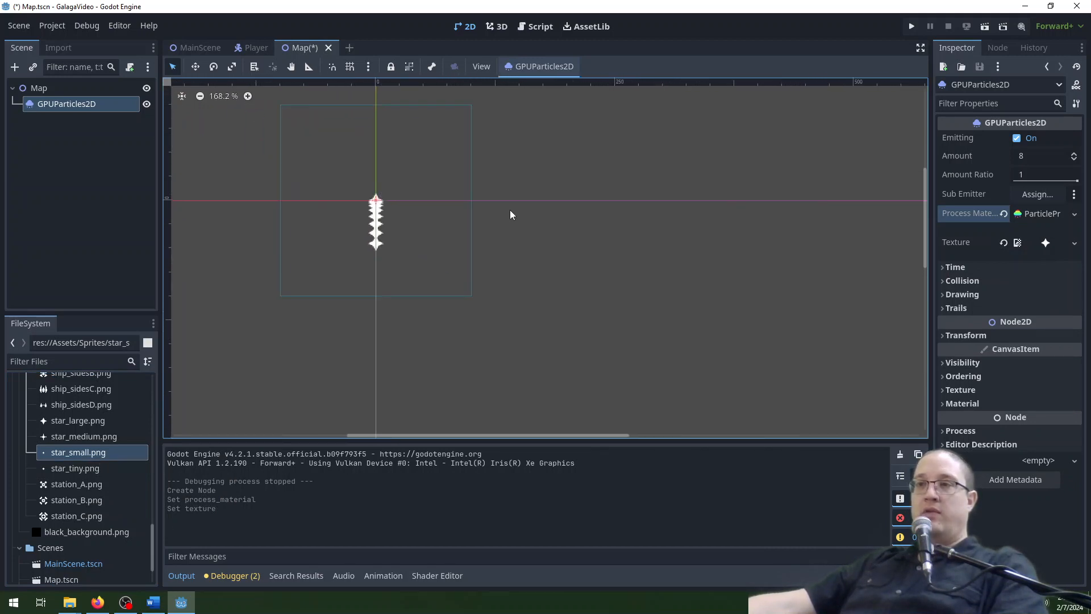
{"action": "scroll", "coordinate": [510, 214], "scroll_direction": "down", "scroll_amount": 7}
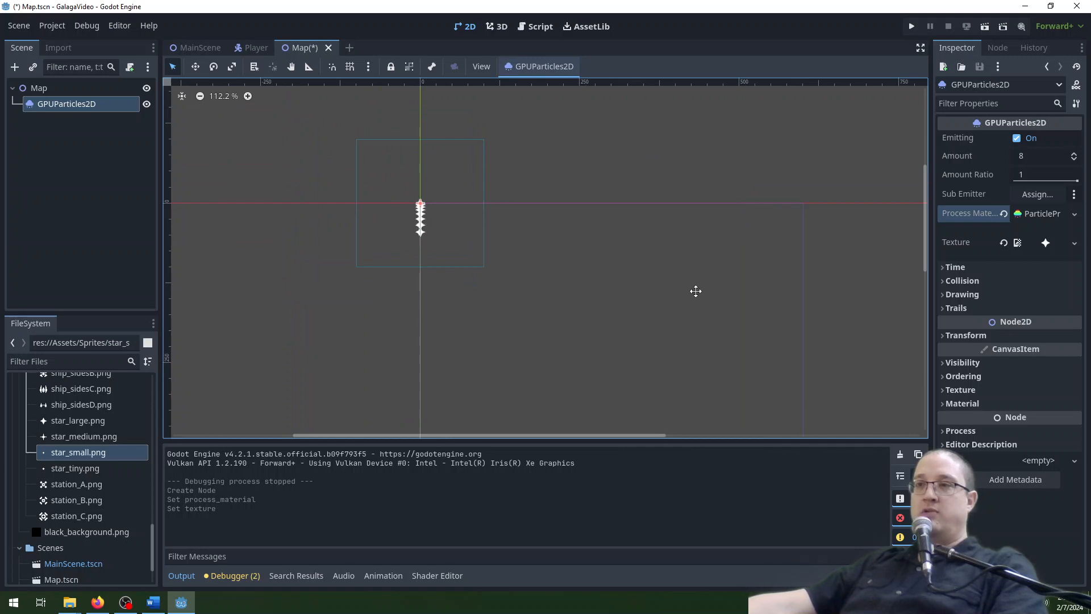
{"action": "middle_click_drag", "start_coordinate": [696, 291], "coordinate": [494, 222]}
{"action": "scroll", "coordinate": [496, 226], "scroll_direction": "down", "scroll_amount": 2}
{"action": "middle_click_drag", "start_coordinate": [343, 172], "coordinate": [374, 179]}
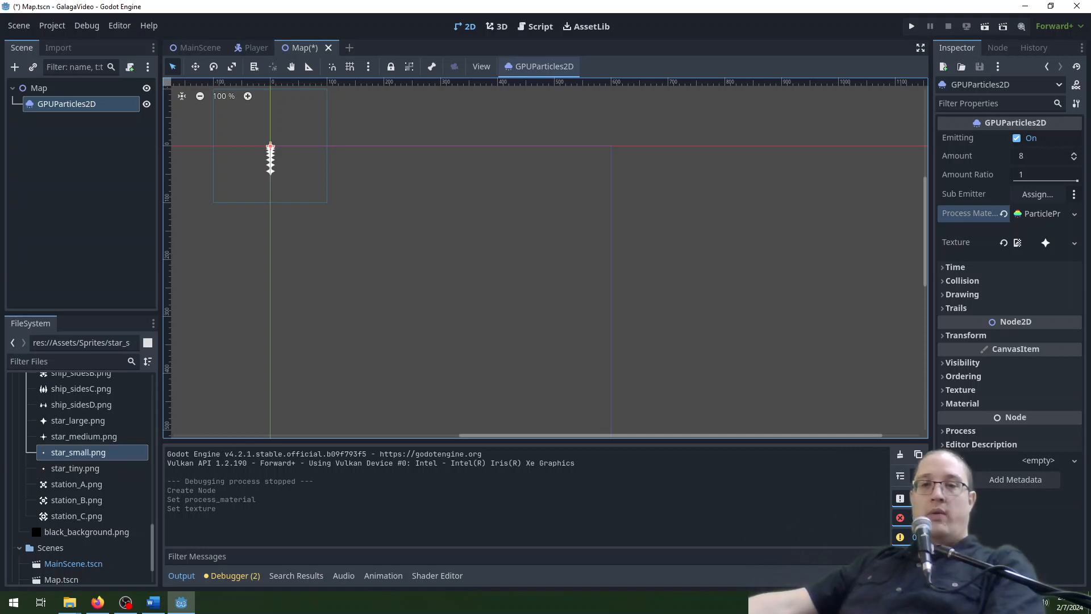
Set the emission shape to Box in the process material's spawn position settings.
{"action": "left_click", "coordinate": [1043, 214]}
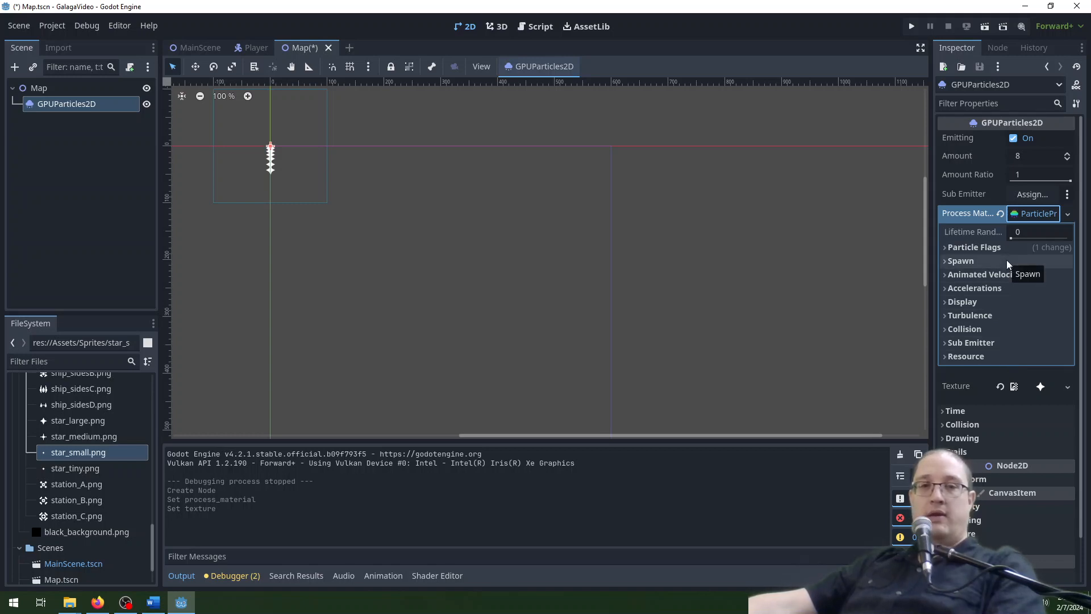
{"action": "left_click", "coordinate": [987, 263]}
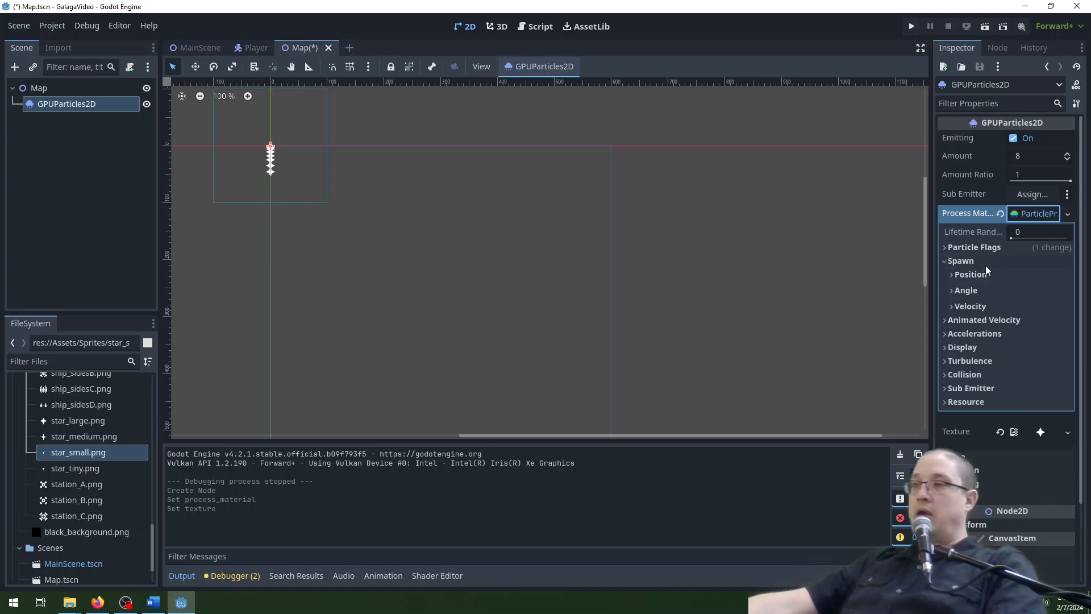
{"action": "left_click", "coordinate": [985, 276]}
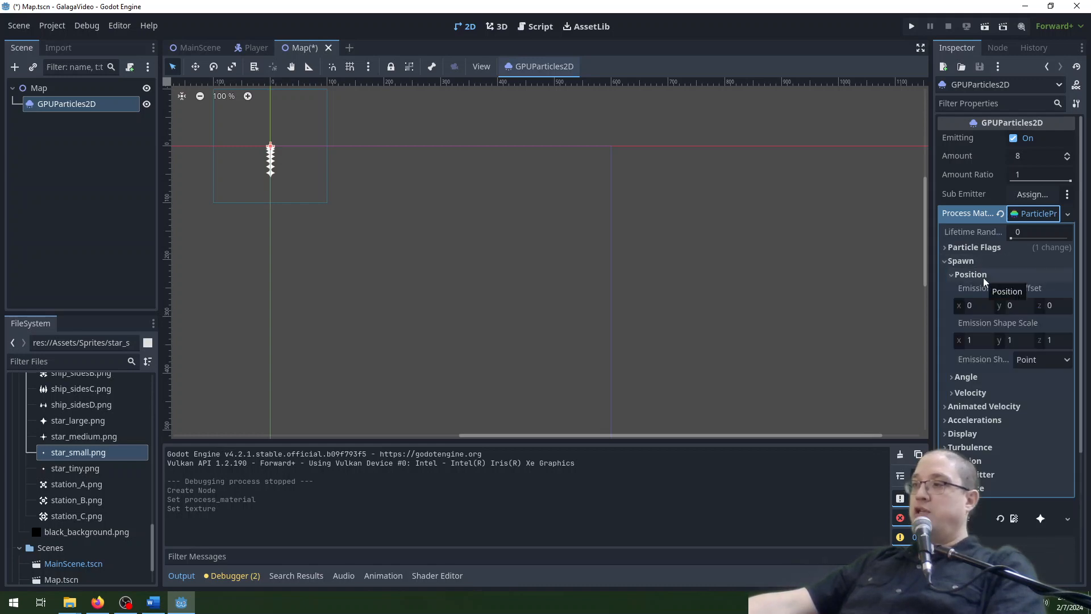
{"action": "left_click", "coordinate": [1039, 361]}
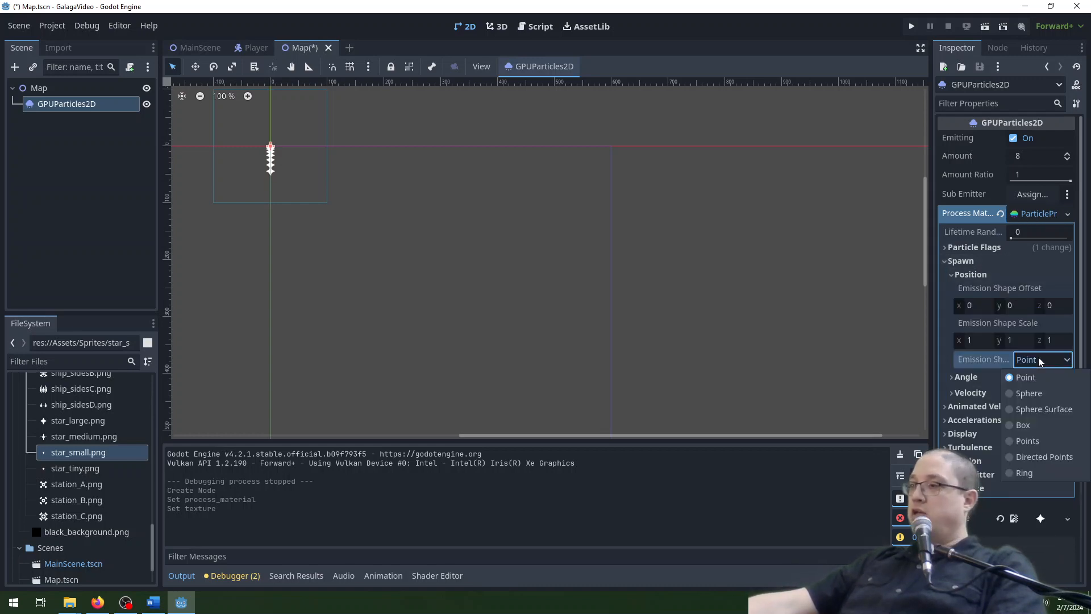
{"action": "left_click", "coordinate": [1022, 425]}
Set the X value of the emission box extents to 300 and check the particle spread in the viewport.
{"action": "left_click", "coordinate": [980, 395]}
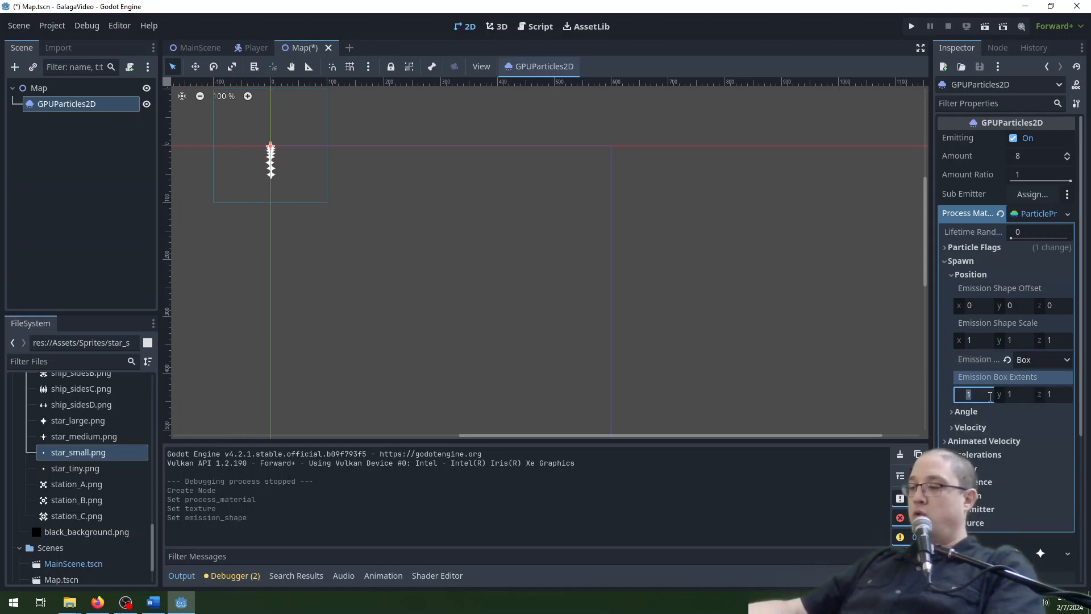
{"action": "key", "text": "BackSpace"}
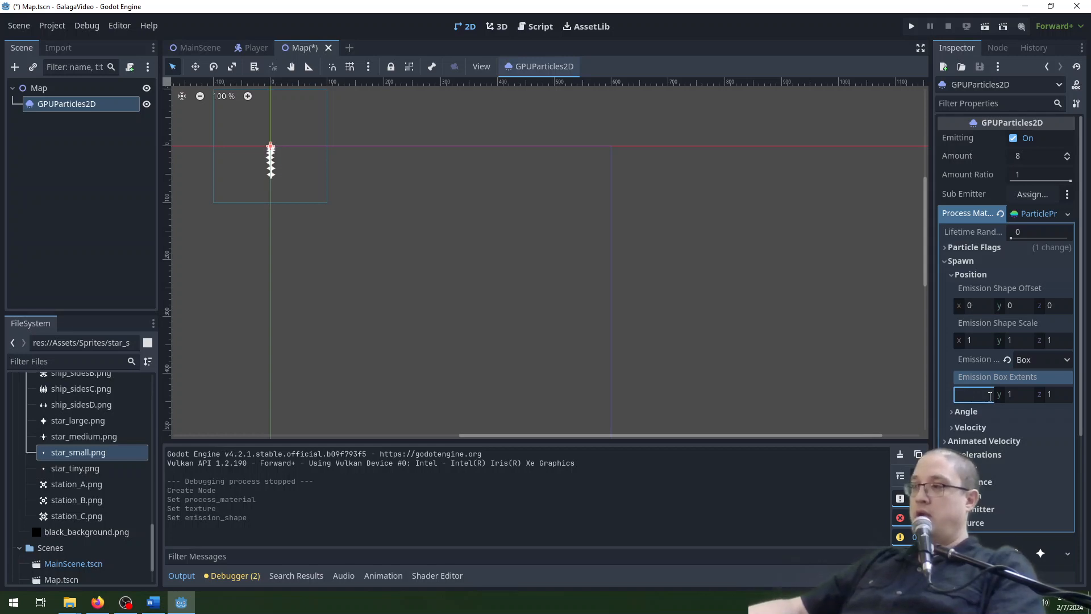
{"action": "key", "text": "Return"}
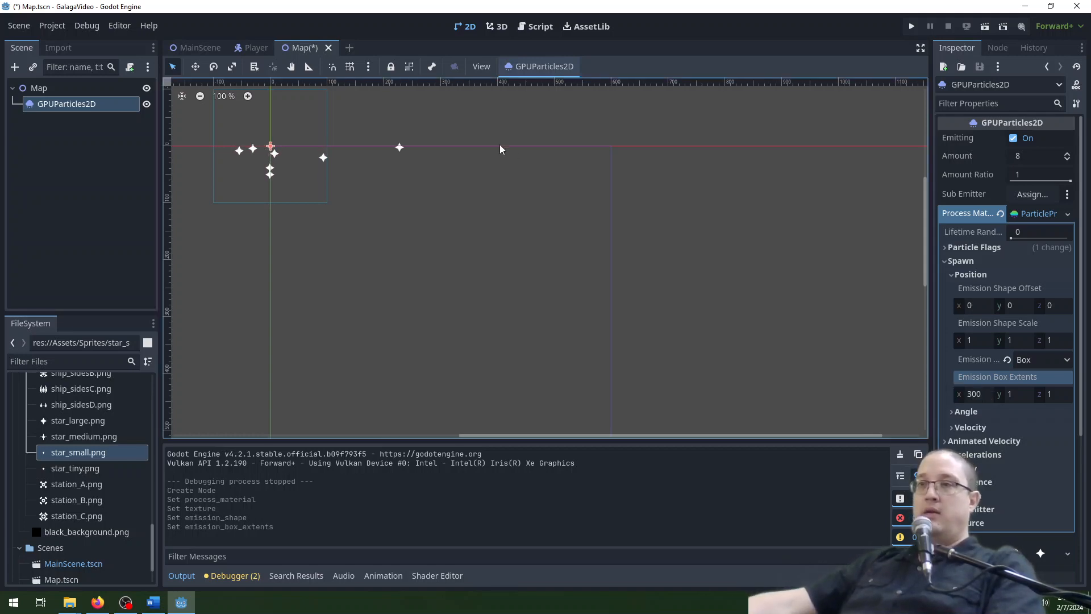
{"action": "middle_click_drag", "start_coordinate": [374, 214], "coordinate": [548, 236]}
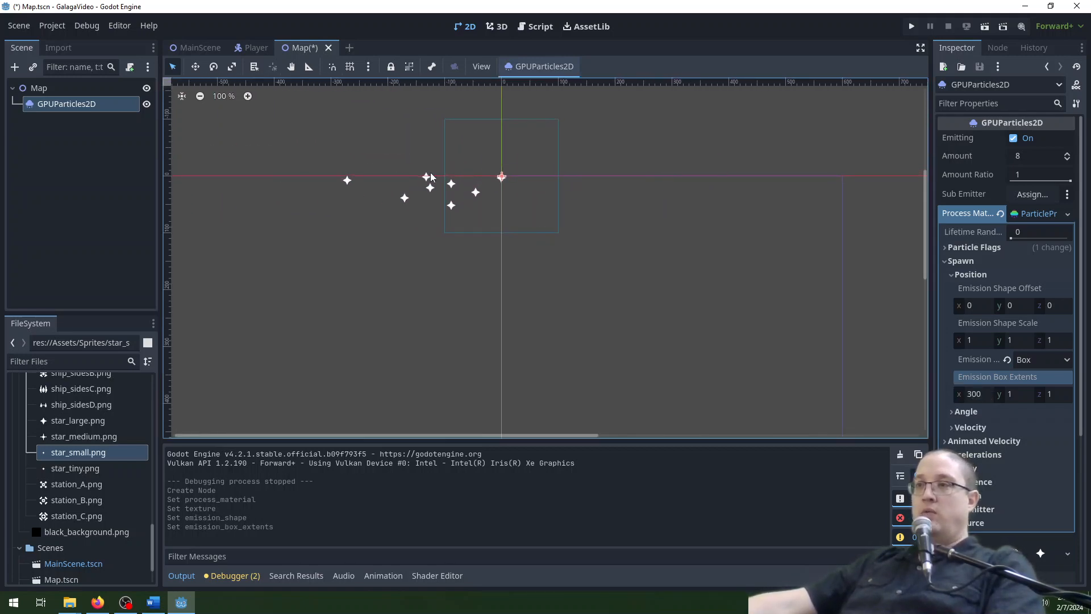
{"action": "middle_click_drag", "start_coordinate": [748, 256], "coordinate": [632, 258]}
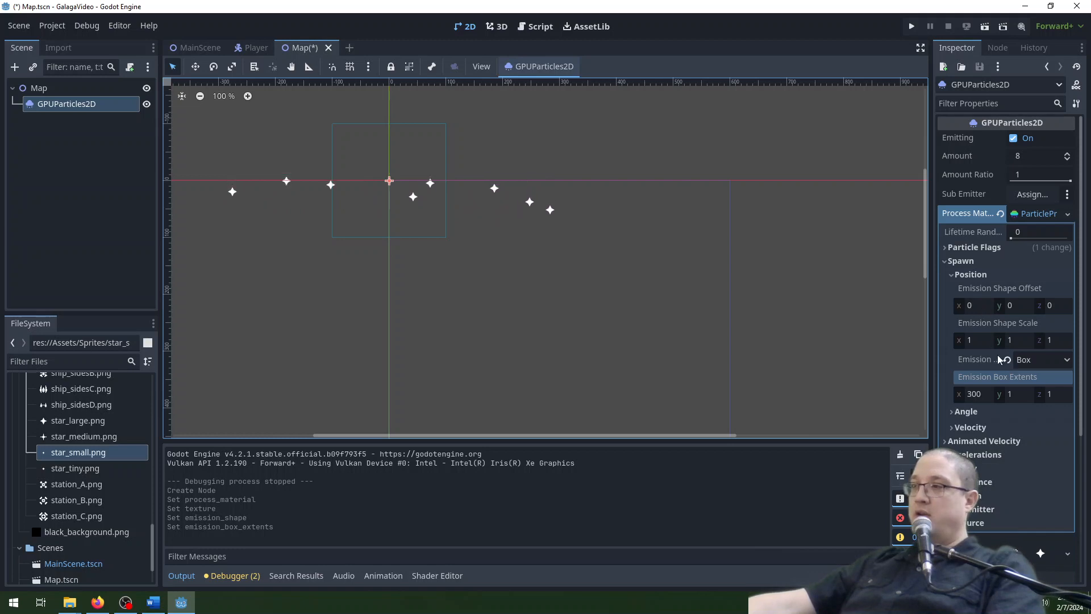
Set the X value of the emission shape offset to 300.
{"action": "left_click", "coordinate": [972, 306]}
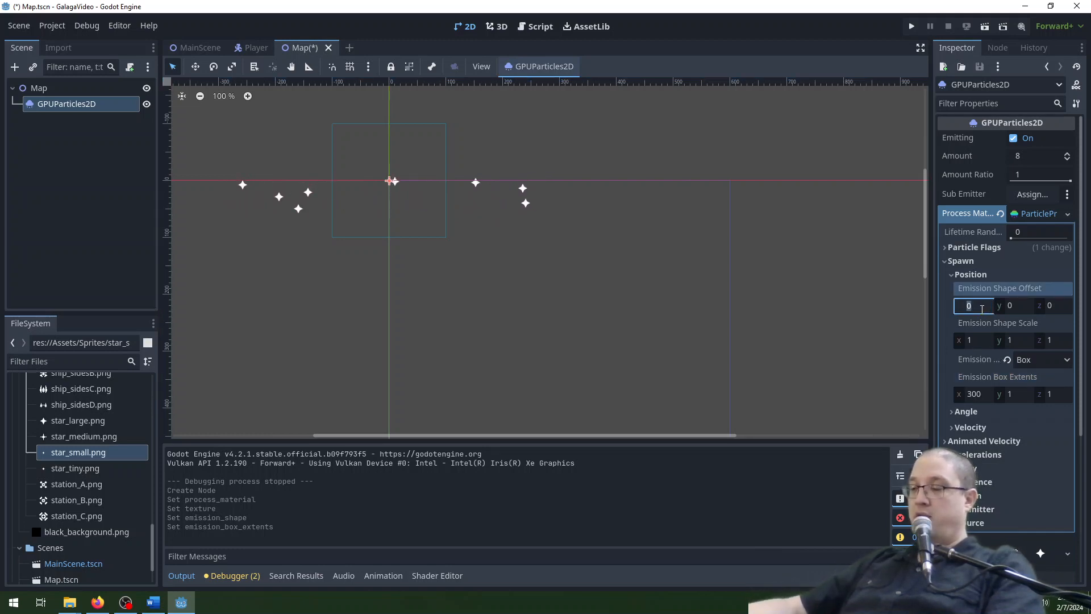
{"action": "type", "text": "300"}
{"action": "key", "text": "Return"}
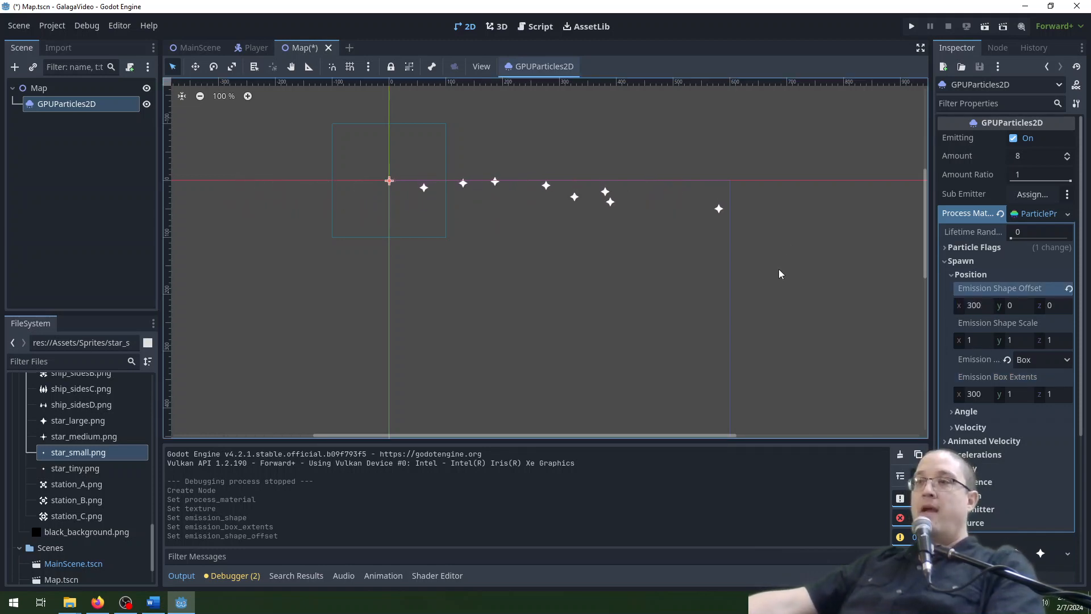
{"action": "middle_click_drag", "start_coordinate": [774, 266], "coordinate": [737, 244]}
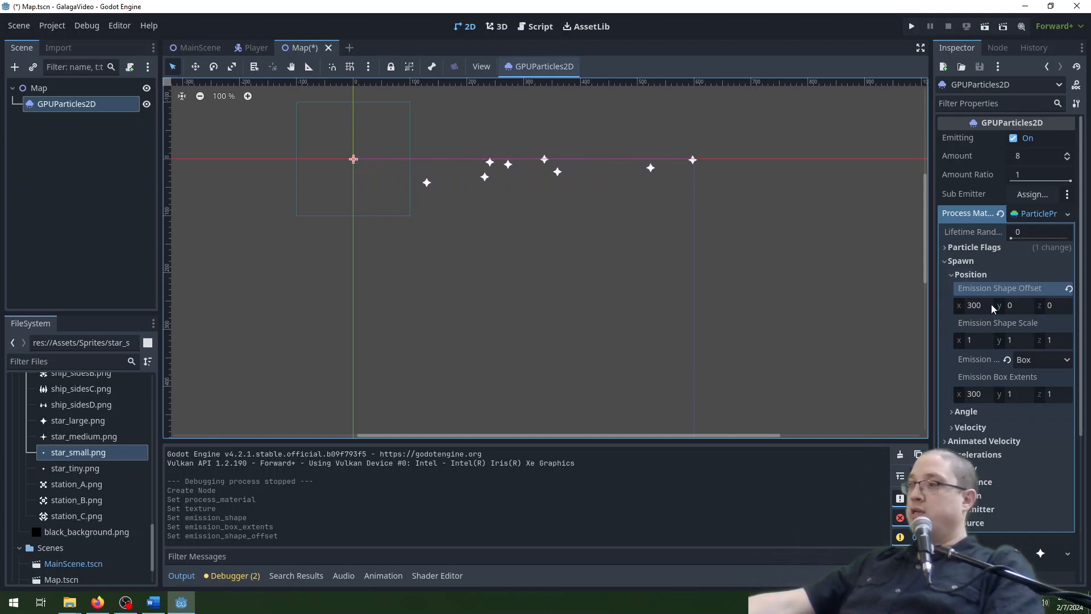
Set the particle material's Y gravity to 0 under Accelerations.
{"action": "scroll", "coordinate": [993, 308], "scroll_direction": "down", "scroll_amount": 3}
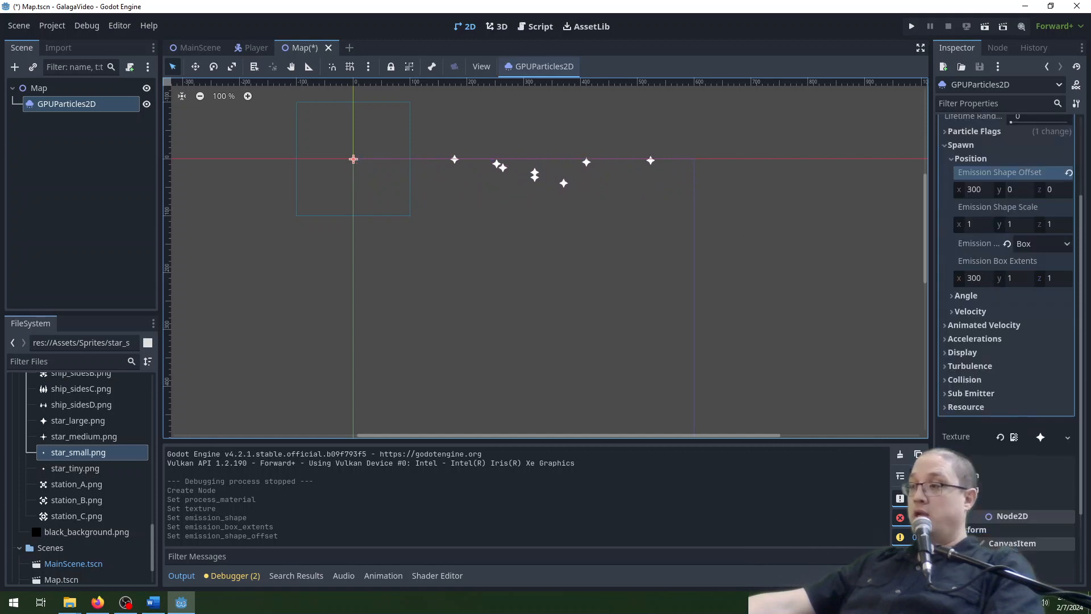
{"action": "scroll", "coordinate": [1017, 306], "scroll_direction": "down", "scroll_amount": 2}
{"action": "scroll", "coordinate": [1022, 301], "scroll_direction": "up", "scroll_amount": 5}
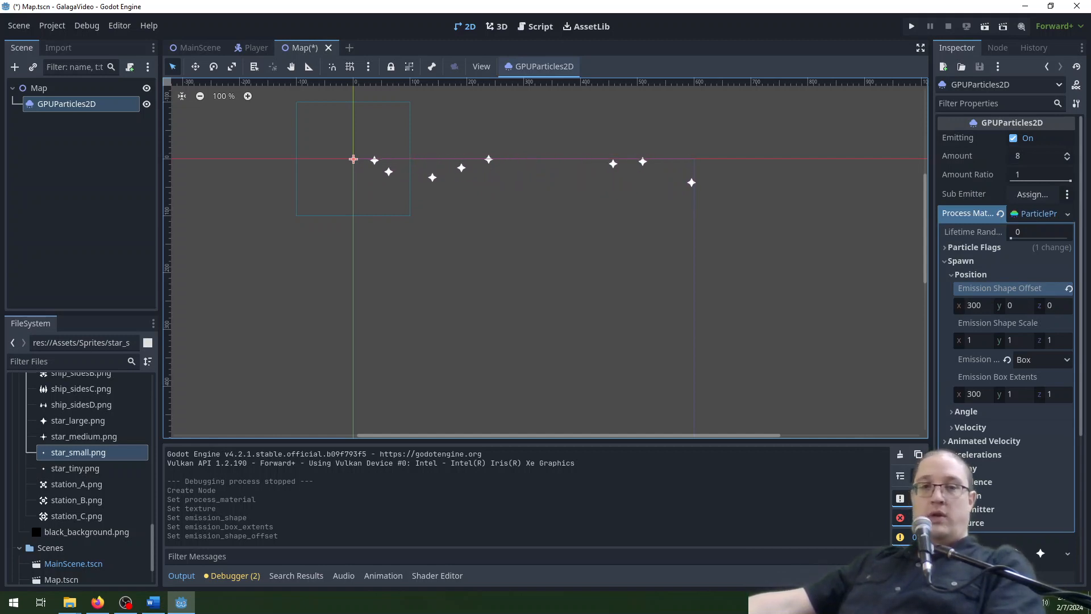
{"action": "left_click", "coordinate": [961, 275]}
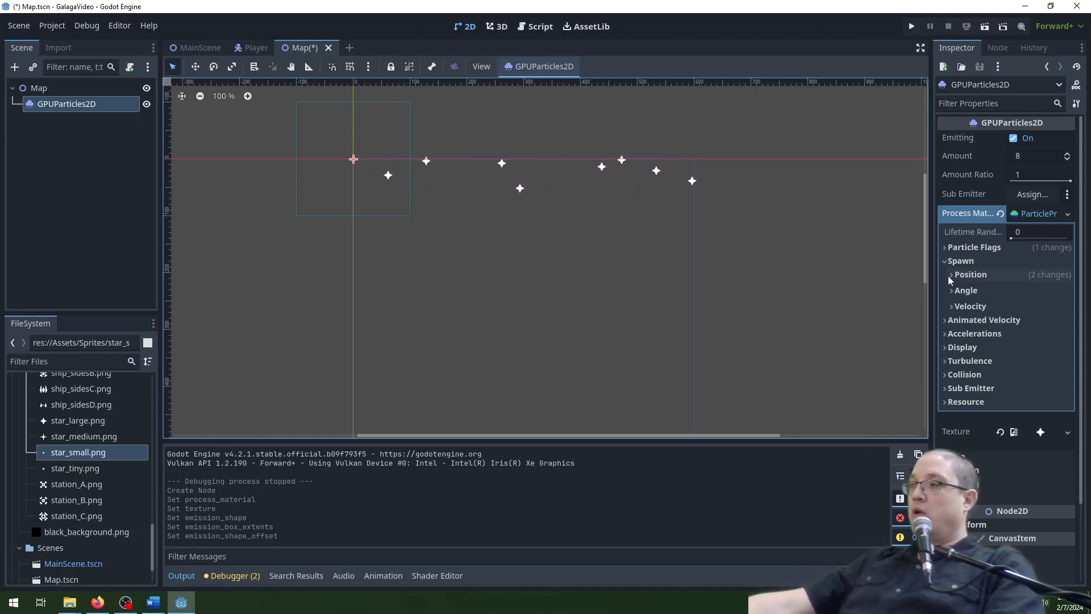
{"action": "left_click", "coordinate": [947, 334]}
{"action": "left_click", "coordinate": [954, 350]}
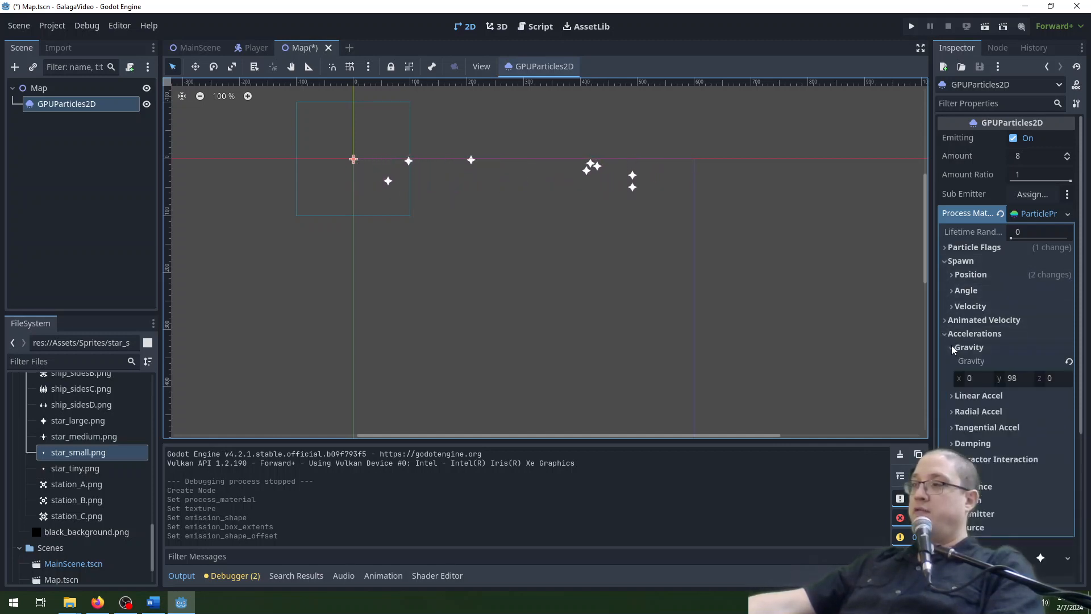
{"action": "left_click", "coordinate": [1026, 380]}
{"action": "left_click", "coordinate": [1026, 379]}
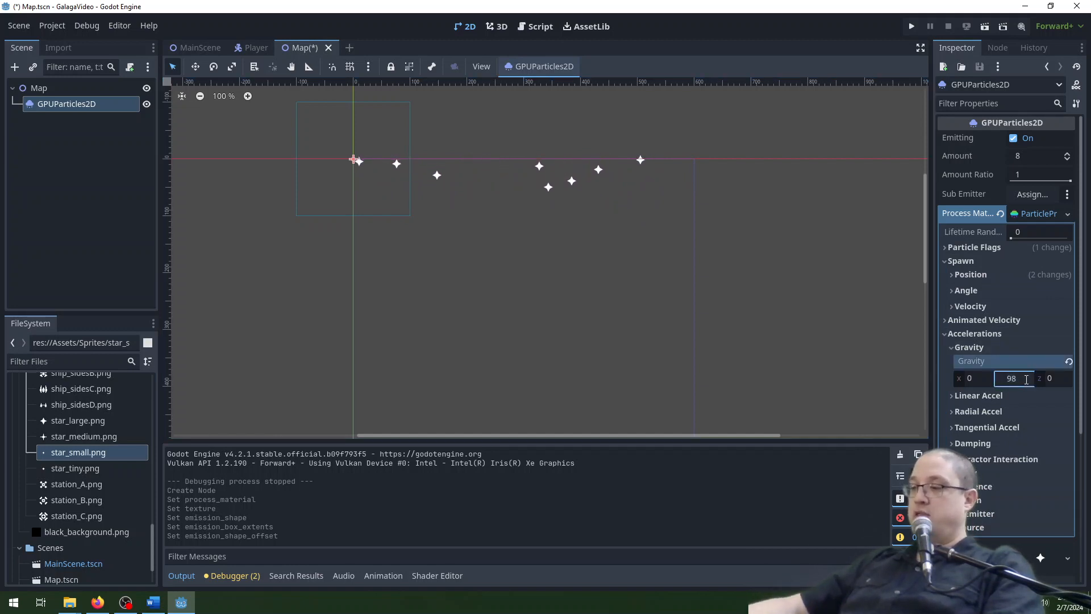
{"action": "key", "text": "BackSpace"}
{"action": "key", "text": "BackSpace"}
{"action": "type", "text": "0"}
{"action": "key", "text": "Return"}
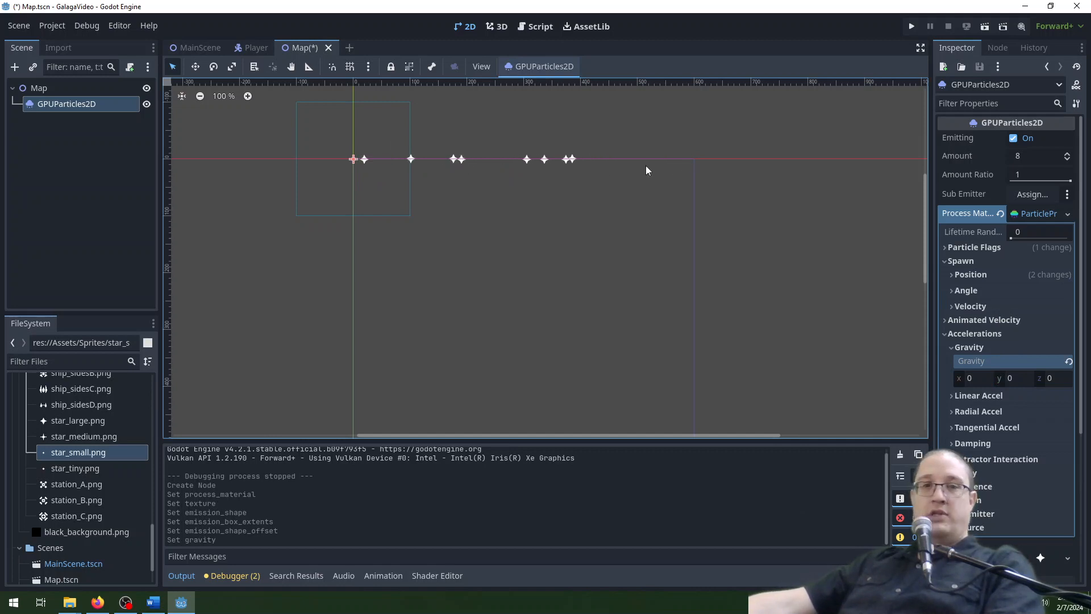
{"action": "left_click", "coordinate": [952, 348]}
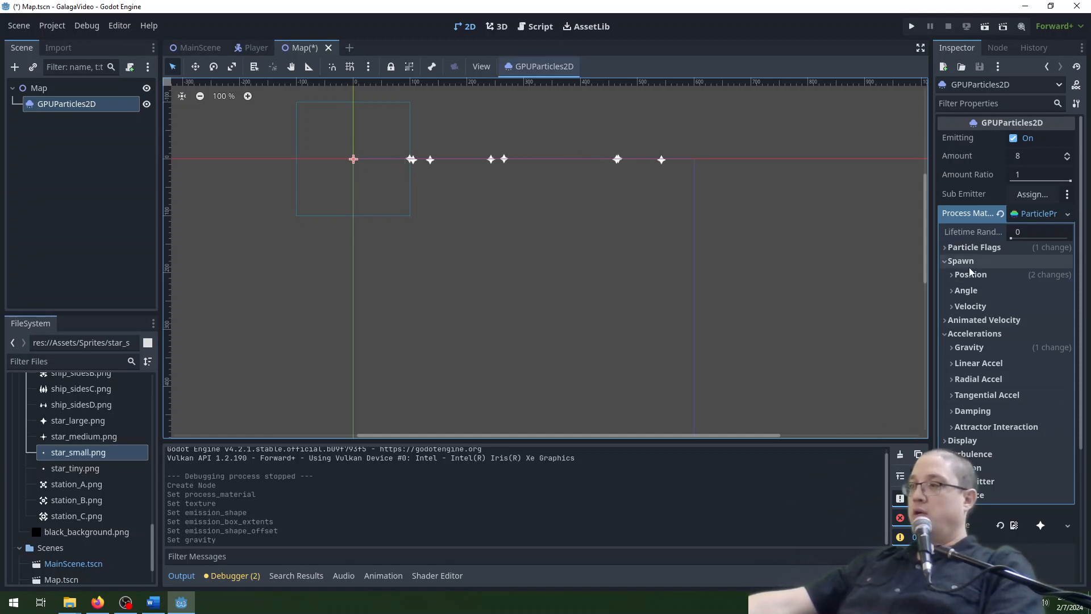
Set the process material's initial velocity to a minimum of 25 and a maximum of 50 in the spawn velocity settings.
{"action": "left_click", "coordinate": [951, 306]}
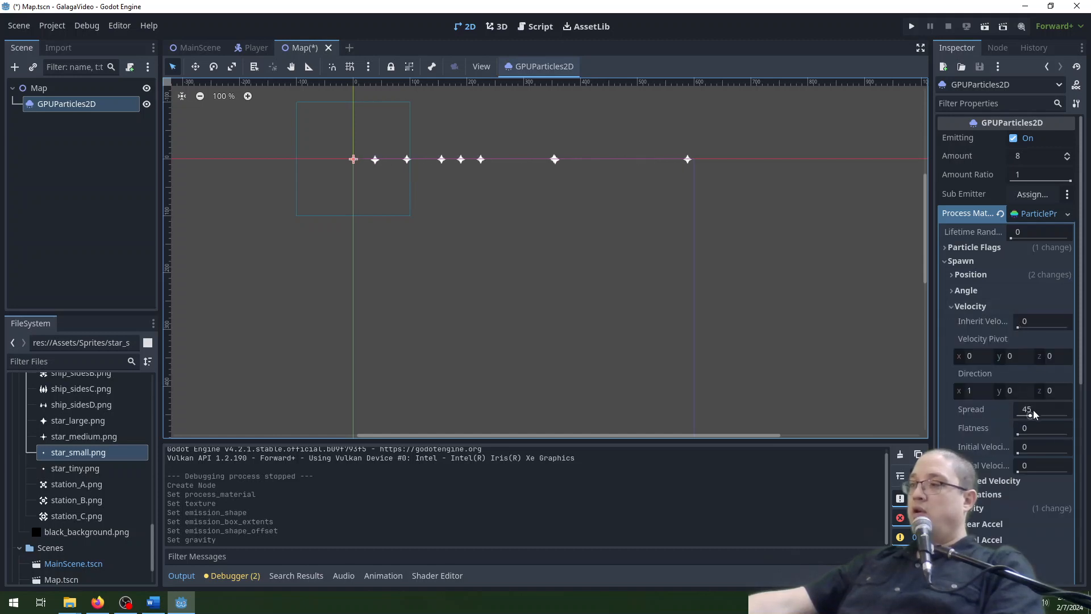
{"action": "left_click", "coordinate": [977, 390]}
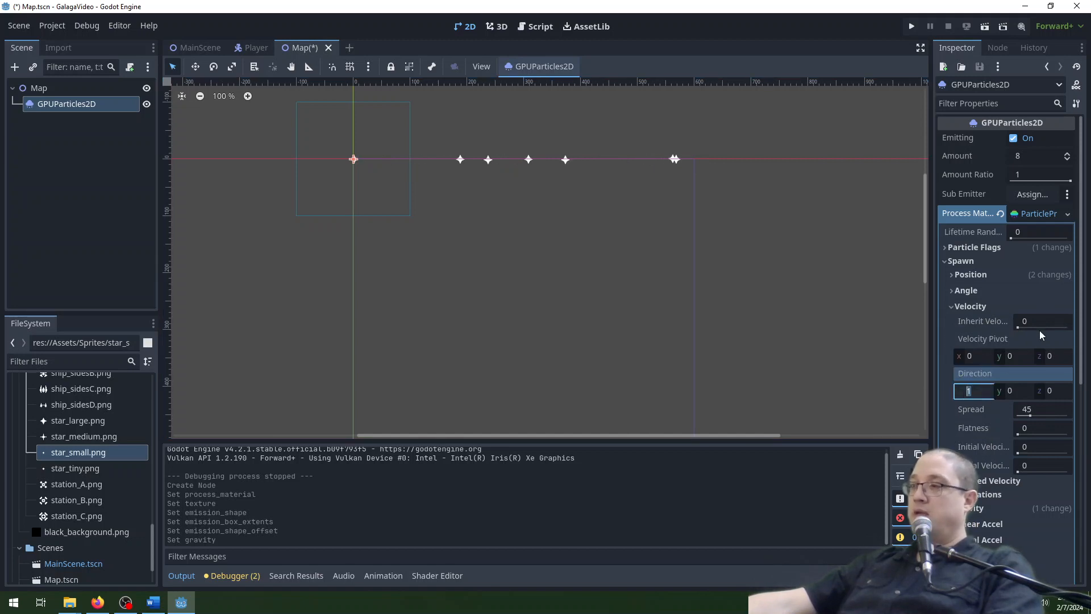
{"action": "left_click", "coordinate": [1040, 445]}
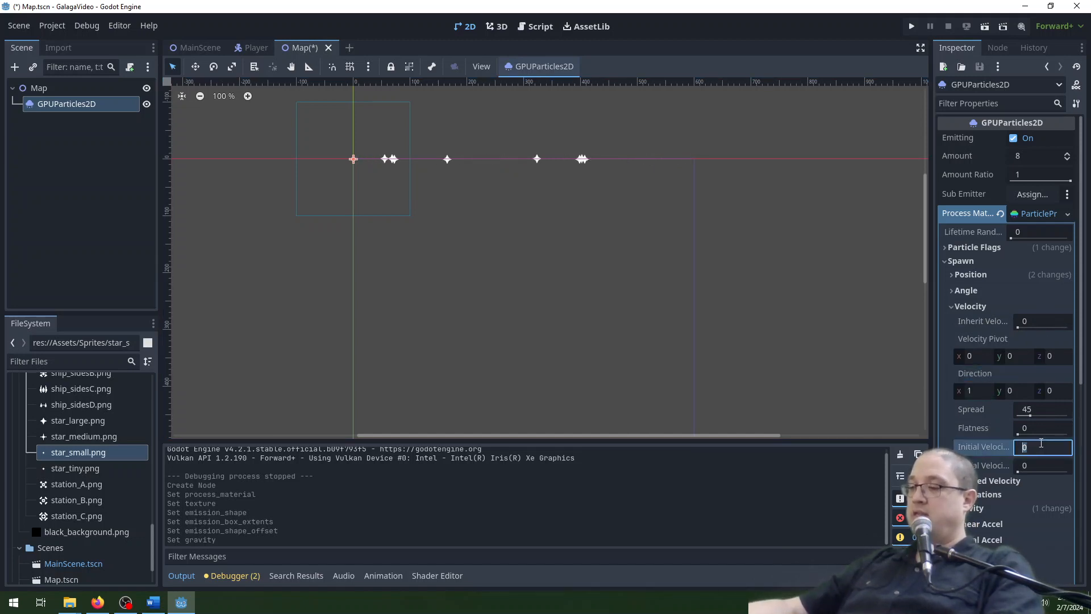
{"action": "type", "text": "25"}
{"action": "key", "text": "Tab"}
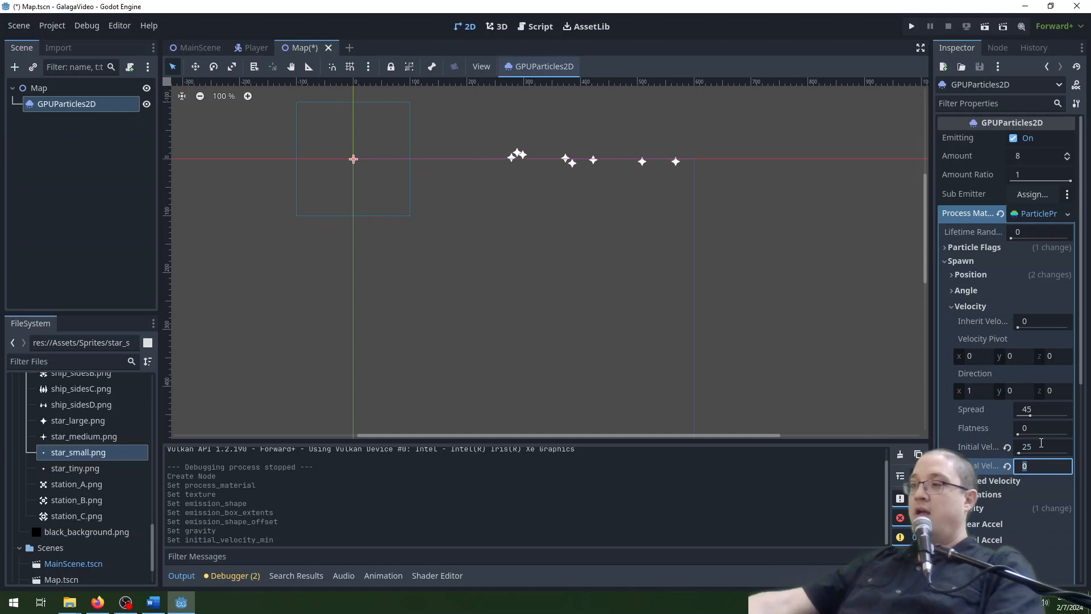
{"action": "type", "text": "50"}
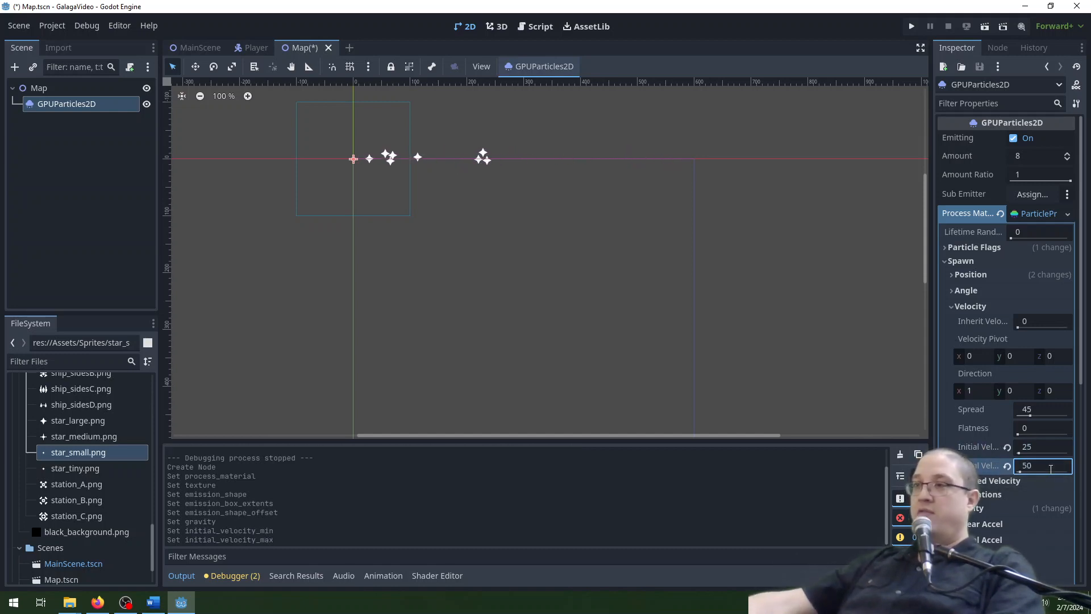
{"action": "key", "text": "Return"}
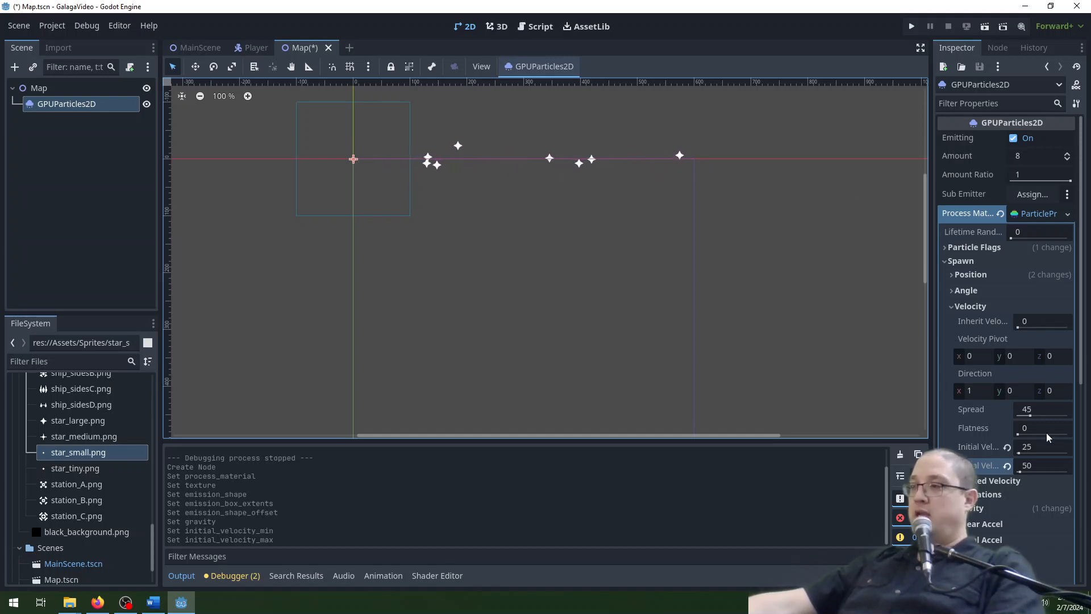
Set the particles' spawn velocity direction to X 0 and Y 1, with a spread of 0.
{"action": "left_click", "coordinate": [969, 391]}
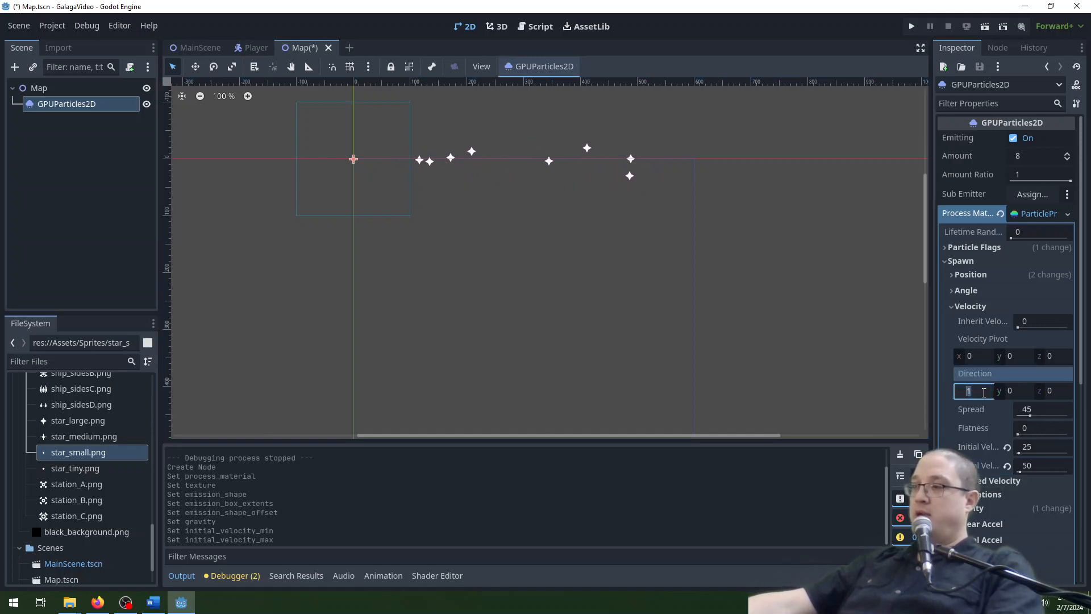
{"action": "type", "text": "0"}
{"action": "key", "text": "Tab"}
{"action": "type", "text": "1"}
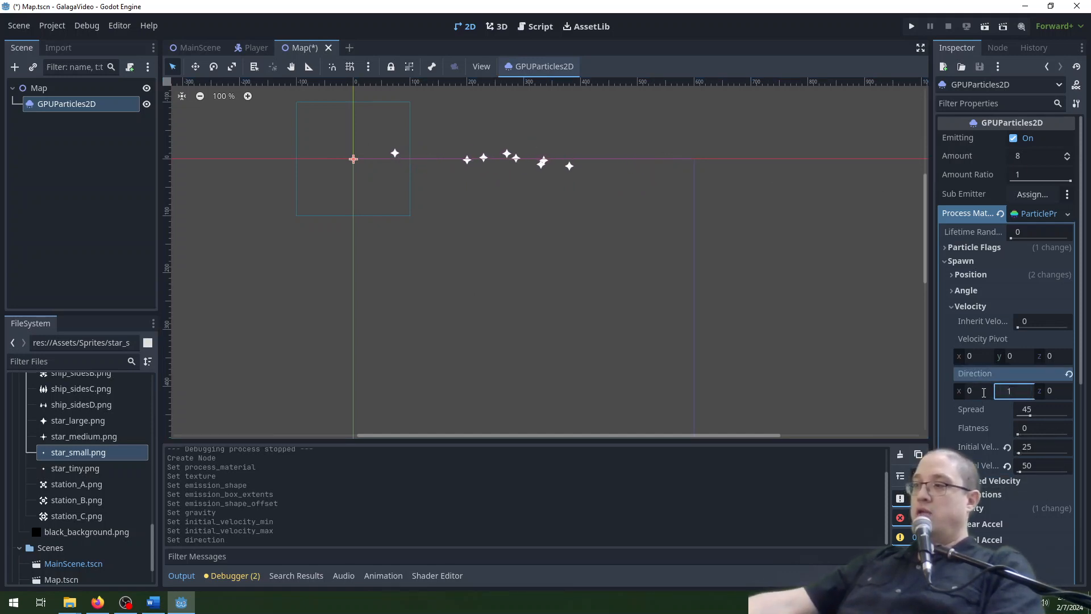
{"action": "left_click", "coordinate": [983, 392]}
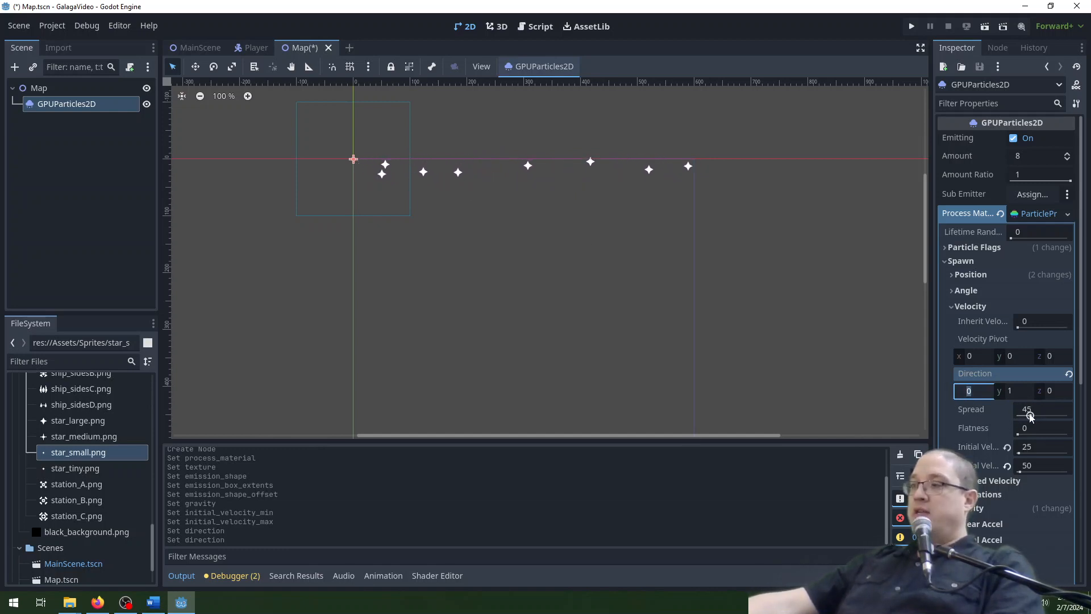
{"action": "left_click_drag", "start_coordinate": [1019, 418], "coordinate": [1010, 418]}
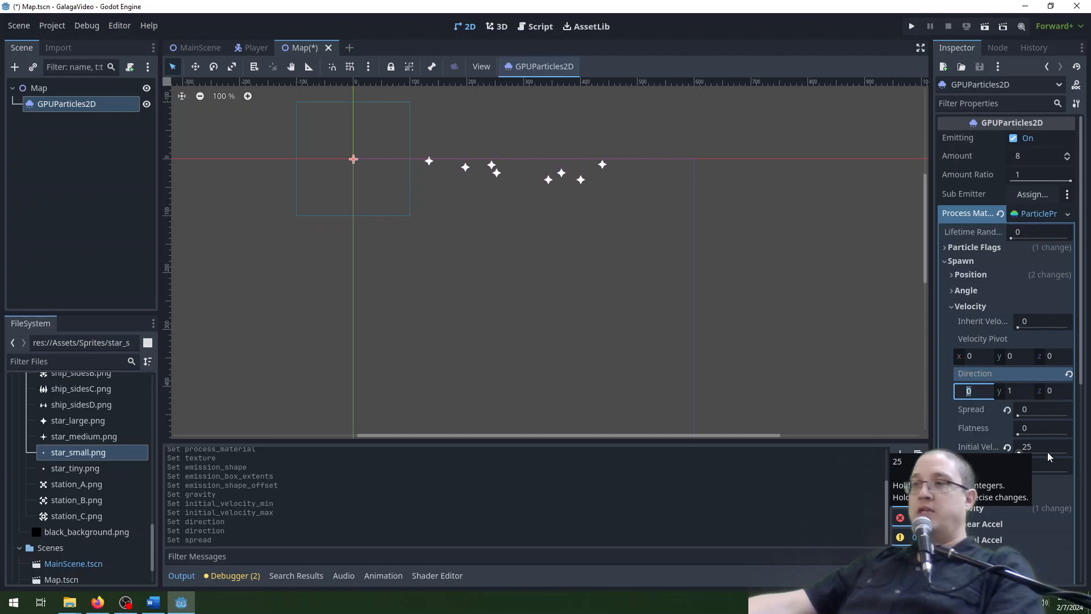
Set the particles' initial velocity maximum to 30 and minimum to 10.
{"action": "left_click", "coordinate": [1035, 465]}
{"action": "type", "text": "30"}
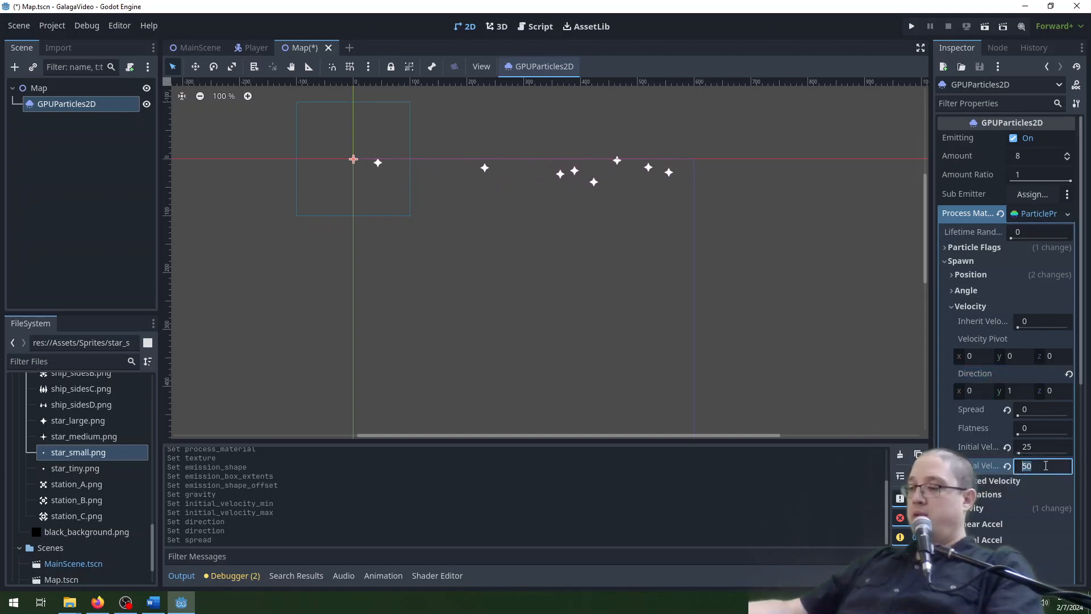
{"action": "left_click", "coordinate": [1041, 446]}
{"action": "type", "text": "10"}
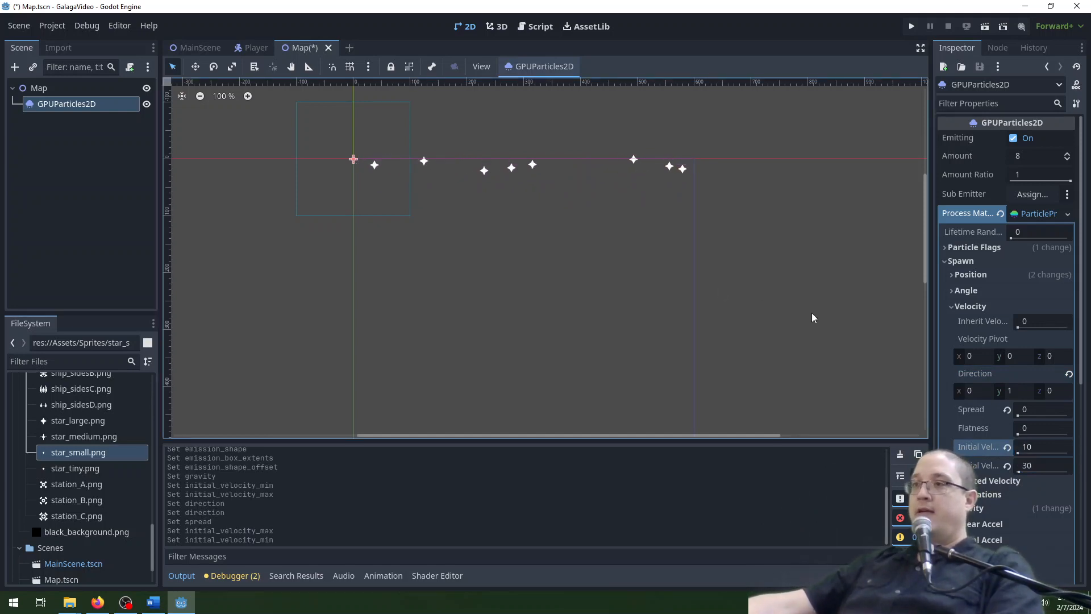
Set both the minimum and maximum particle scale to 0.5 in the process material's display settings.
{"action": "middle_click_drag", "start_coordinate": [845, 349], "coordinate": [841, 312]}
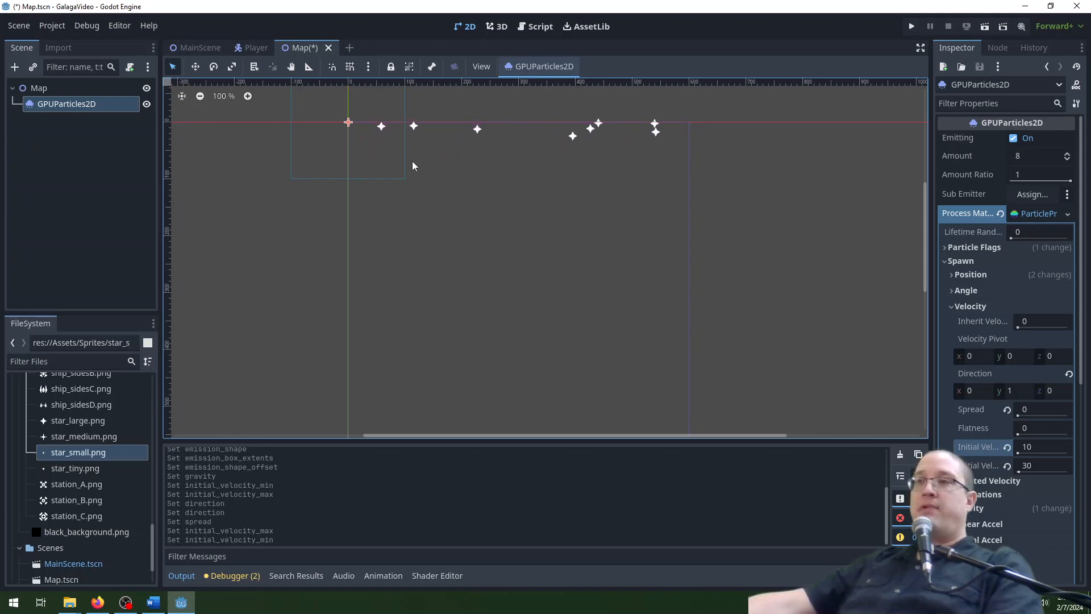
{"action": "scroll", "coordinate": [798, 270], "scroll_direction": "down", "scroll_amount": 2}
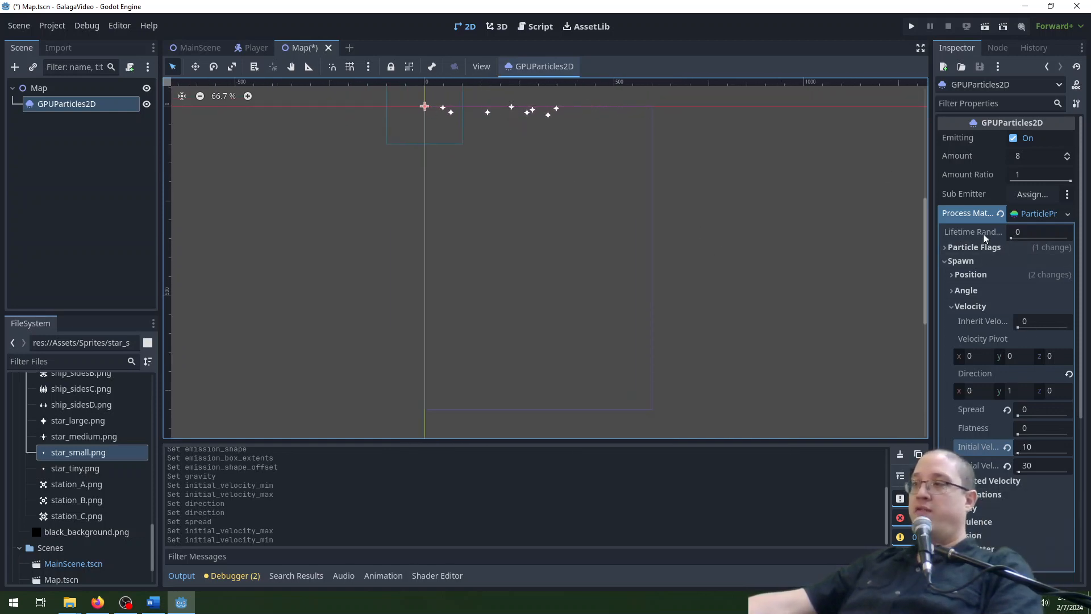
{"action": "left_click", "coordinate": [967, 261]}
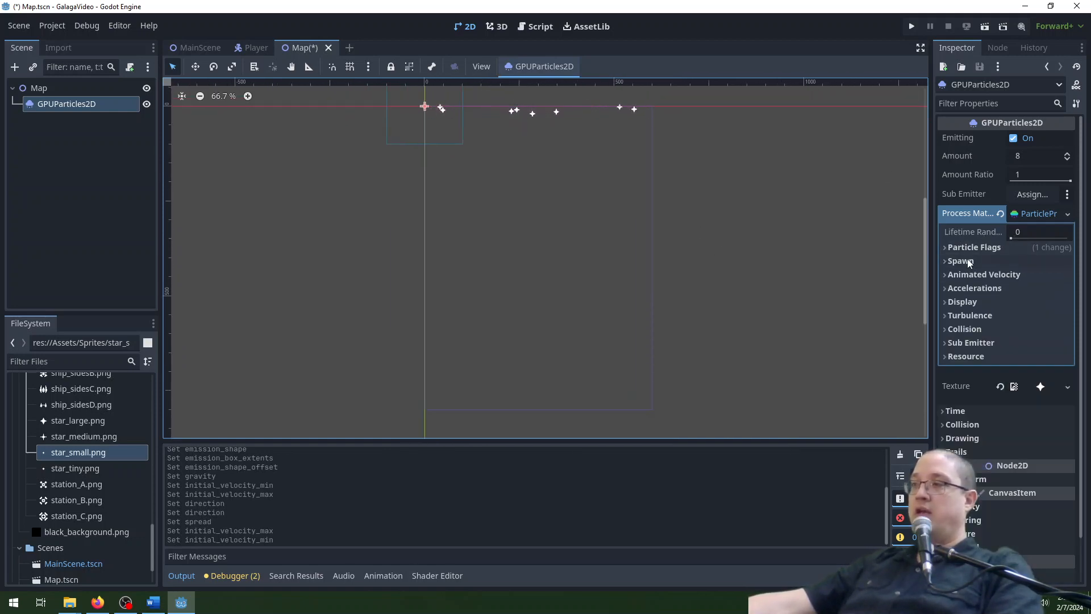
{"action": "left_click", "coordinate": [960, 301]}
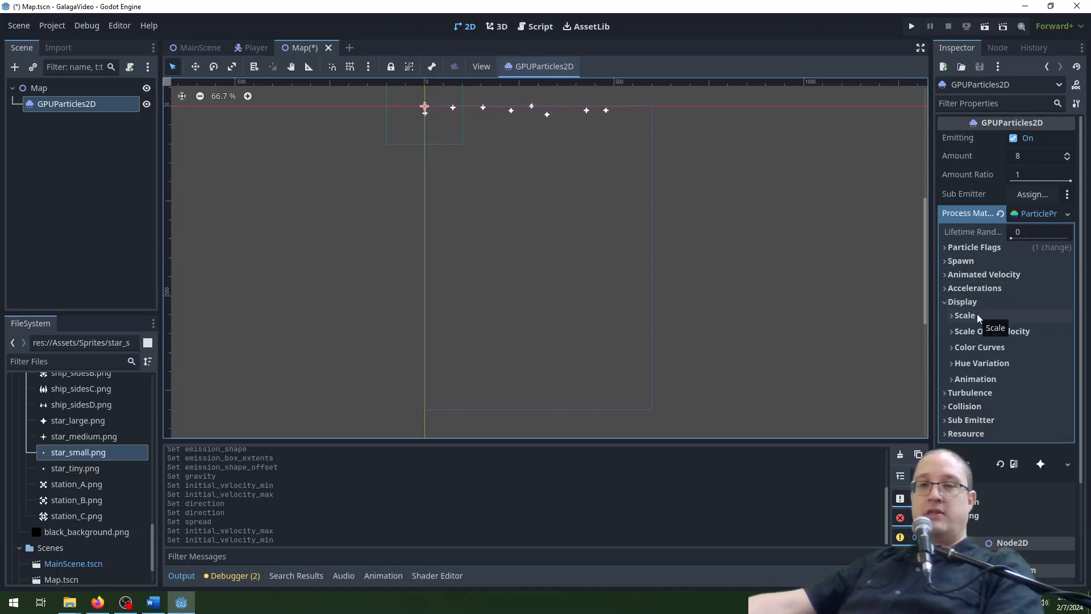
{"action": "left_click", "coordinate": [977, 314]}
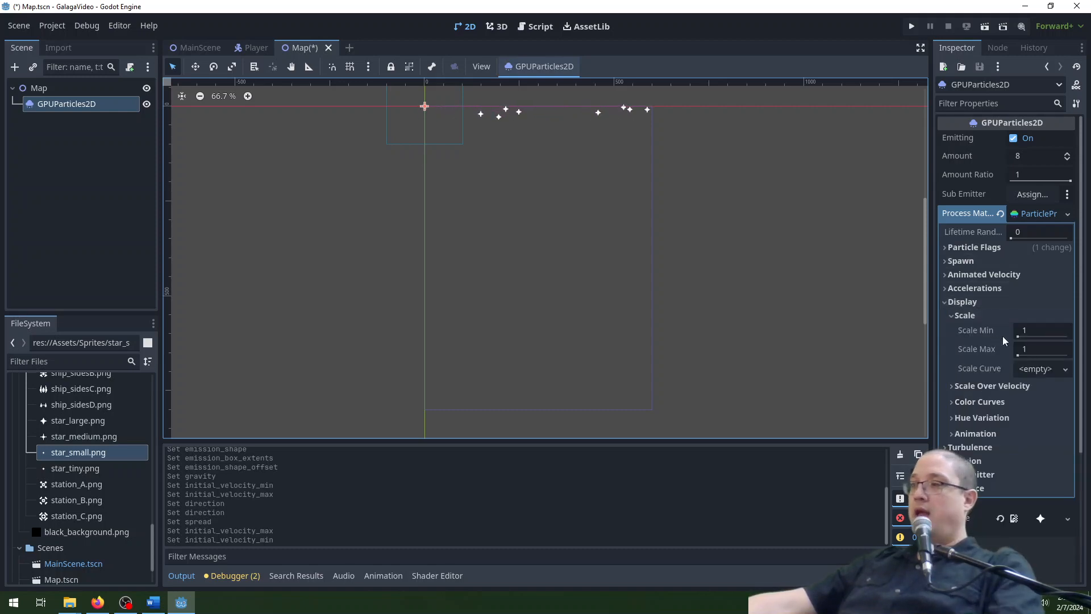
{"action": "left_click", "coordinate": [1056, 333]}
{"action": "type", "text": "0.5"}
{"action": "key", "text": "Tab"}
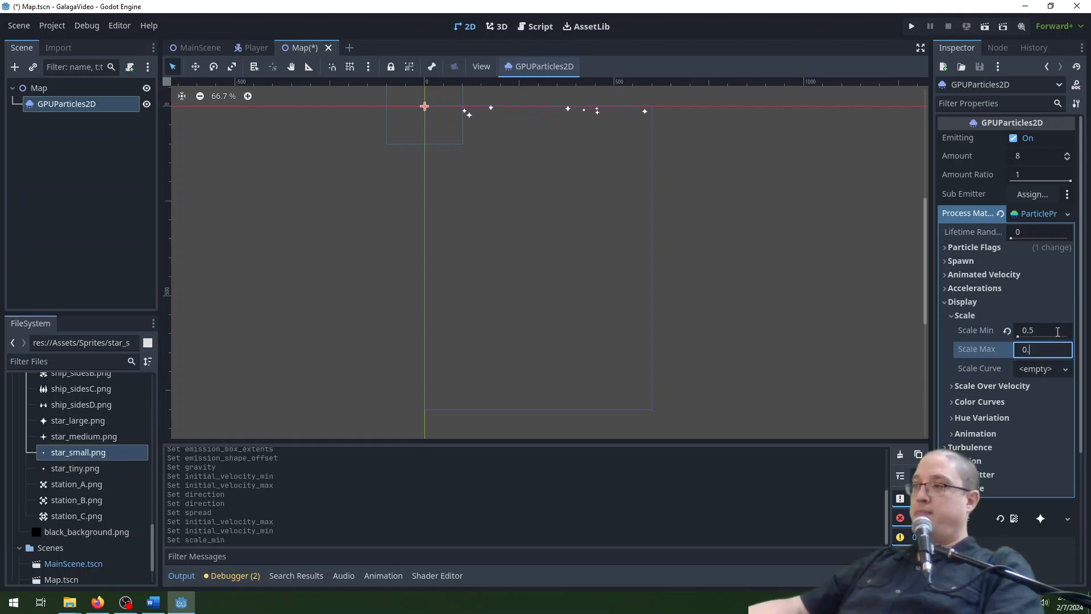
{"action": "type", "text": "0.5"}
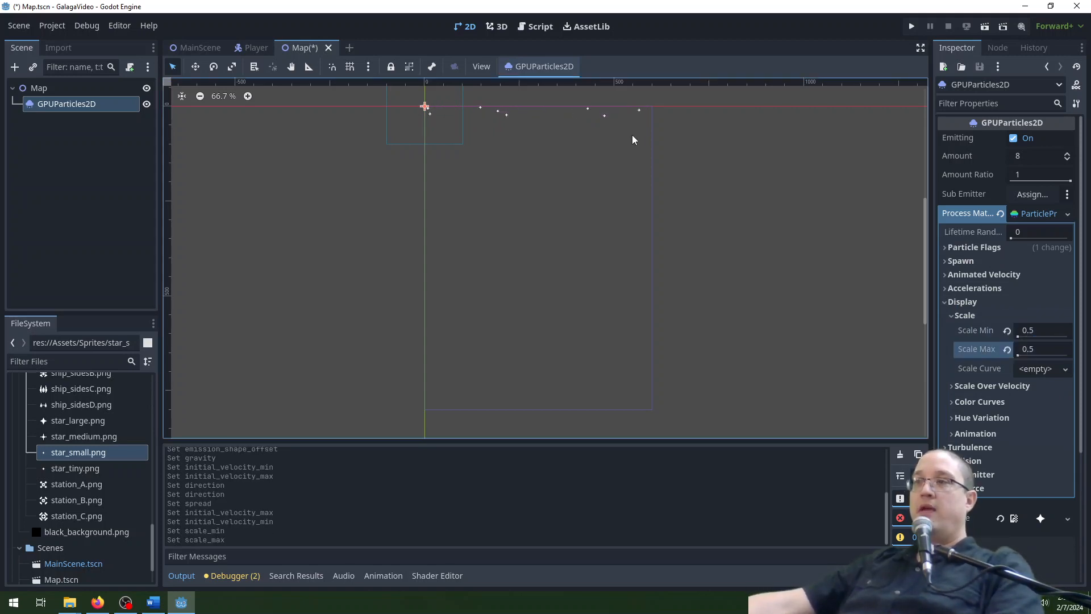
Set the particle system's lifetime to 20 s and its preprocess time to 20 s.
{"action": "scroll", "coordinate": [580, 136], "scroll_direction": "up", "scroll_amount": 3}
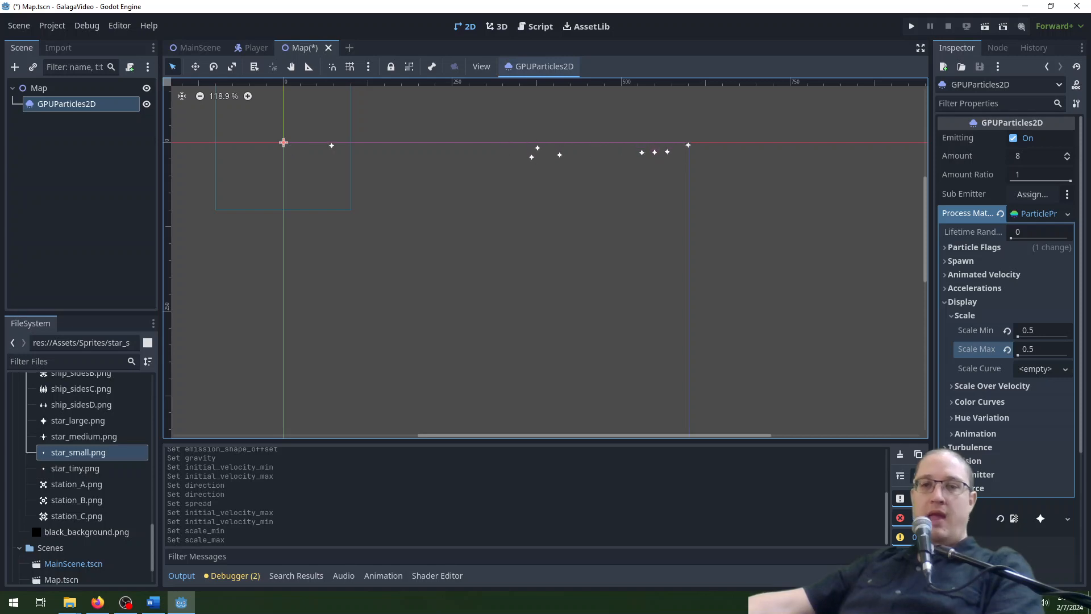
{"action": "scroll", "coordinate": [445, 183], "scroll_direction": "down", "scroll_amount": 2}
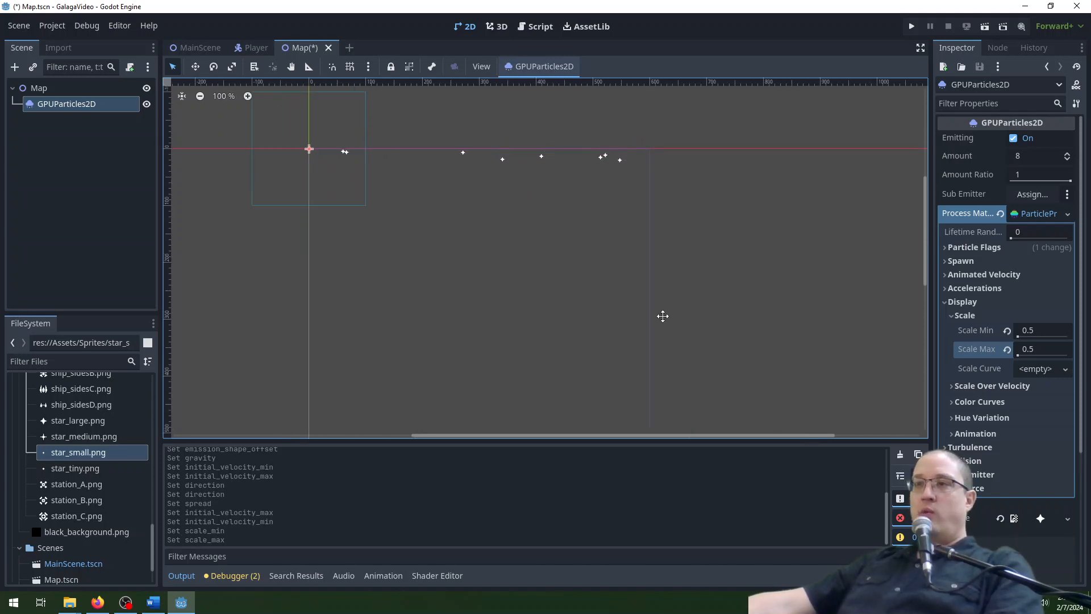
{"action": "scroll", "coordinate": [660, 290], "scroll_direction": "down", "scroll_amount": 2}
{"action": "middle_click_drag", "start_coordinate": [693, 349], "coordinate": [694, 320]}
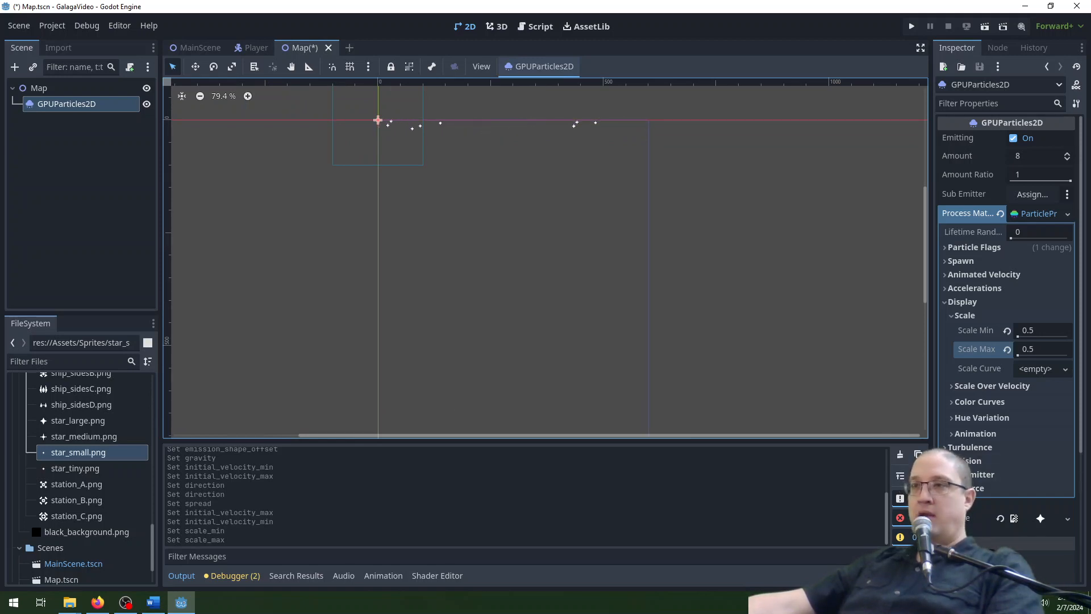
{"action": "scroll", "coordinate": [1003, 420], "scroll_direction": "down", "scroll_amount": 5}
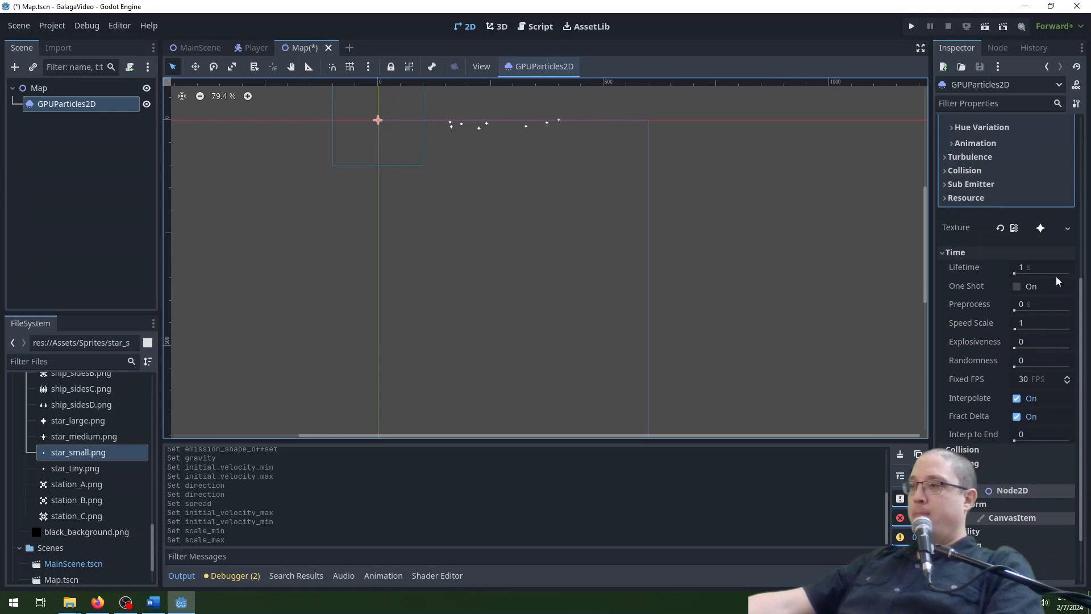
{"action": "left_click", "coordinate": [1040, 265]}
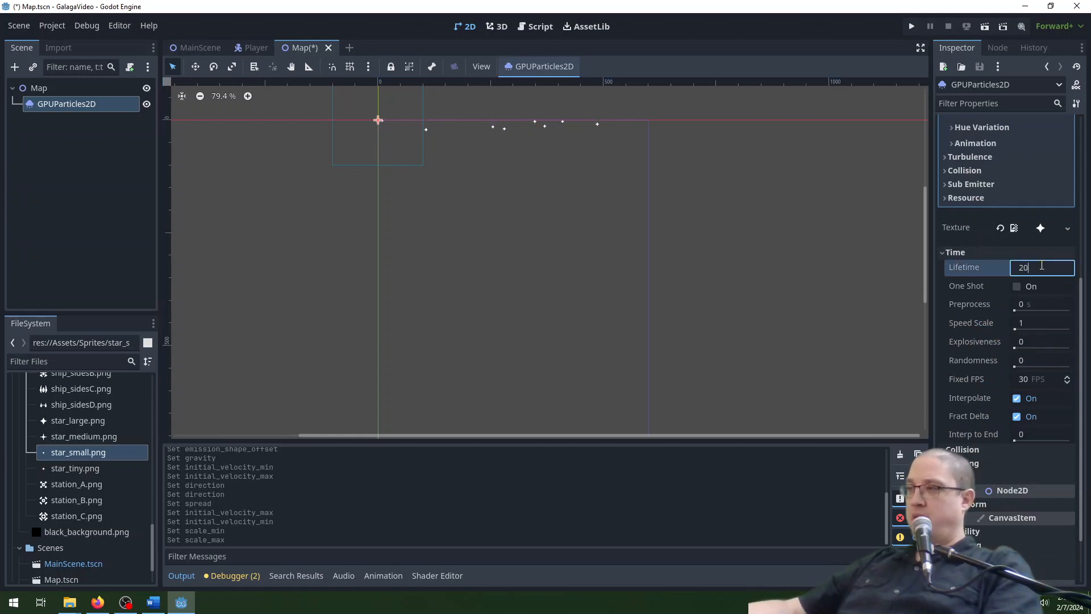
{"action": "key", "text": "Return"}
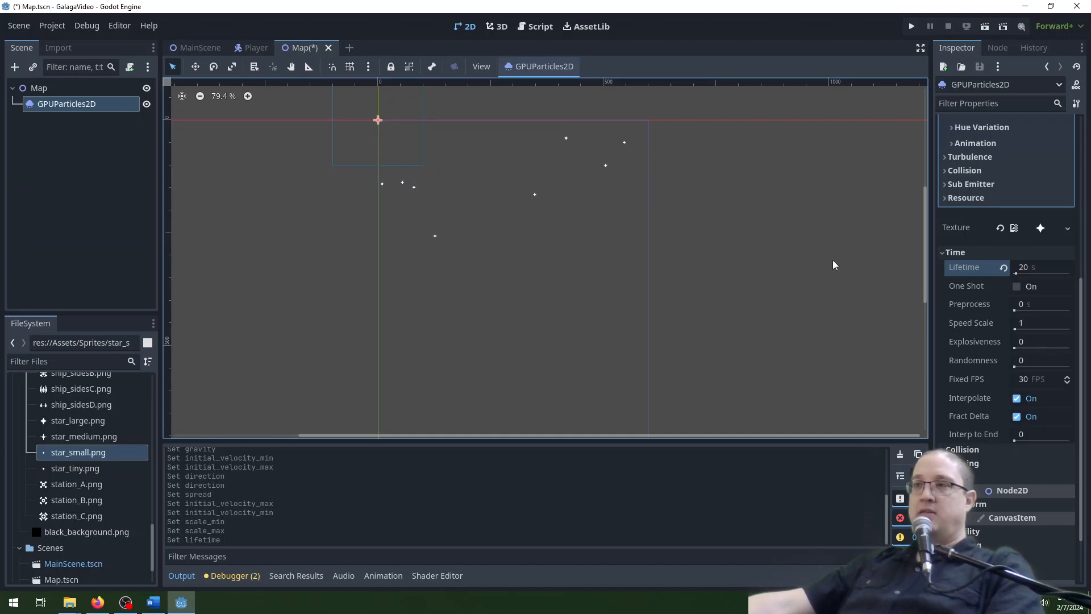
{"action": "left_click", "coordinate": [1046, 302]}
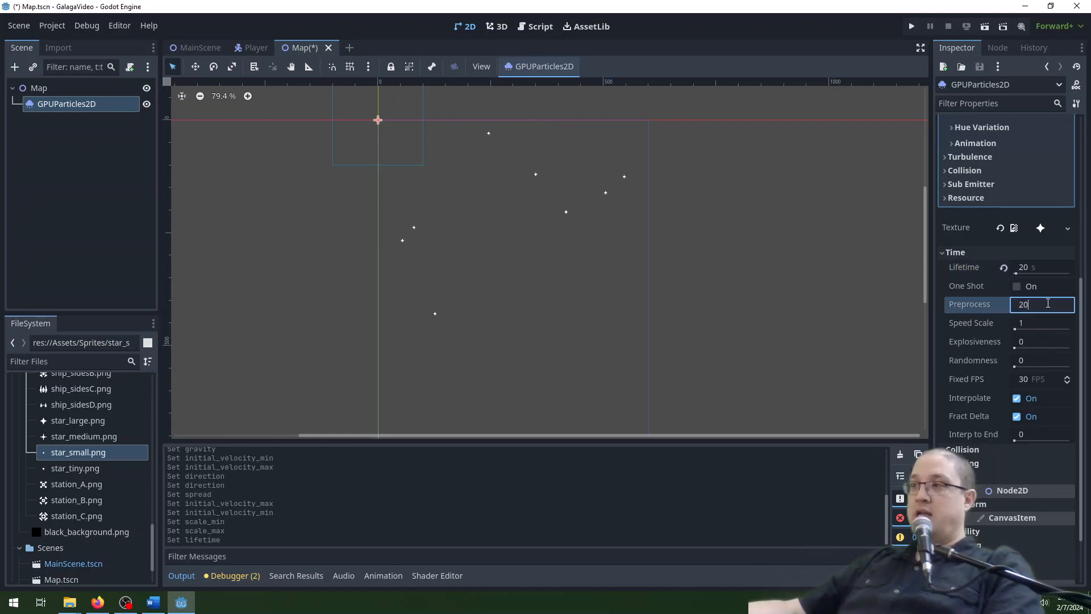
{"action": "type", "text": "20"}
{"action": "key", "text": "Return"}
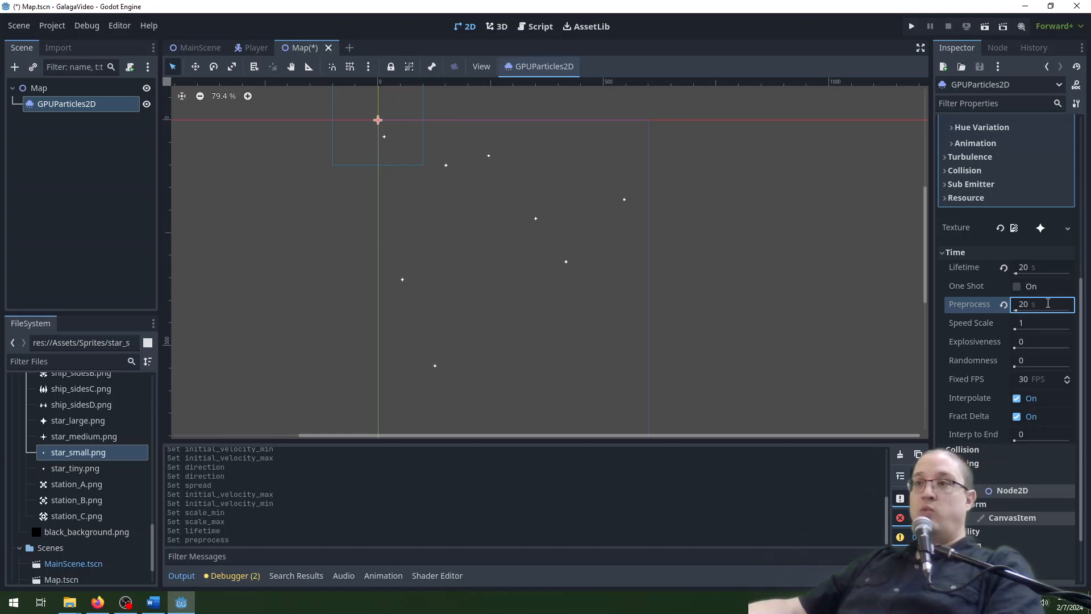
Set the particle system's visibility rectangle to a width of 600 px and a height of 800 px in the drawing settings.
{"action": "scroll", "coordinate": [685, 216], "scroll_direction": "down", "scroll_amount": 3}
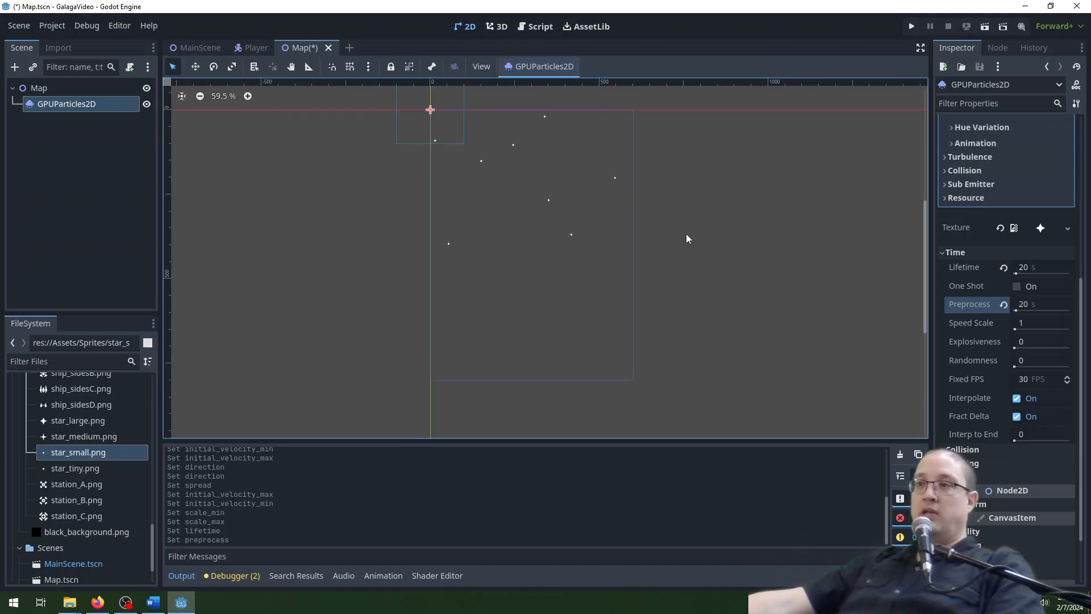
{"action": "middle_click_drag", "start_coordinate": [750, 210], "coordinate": [727, 241]}
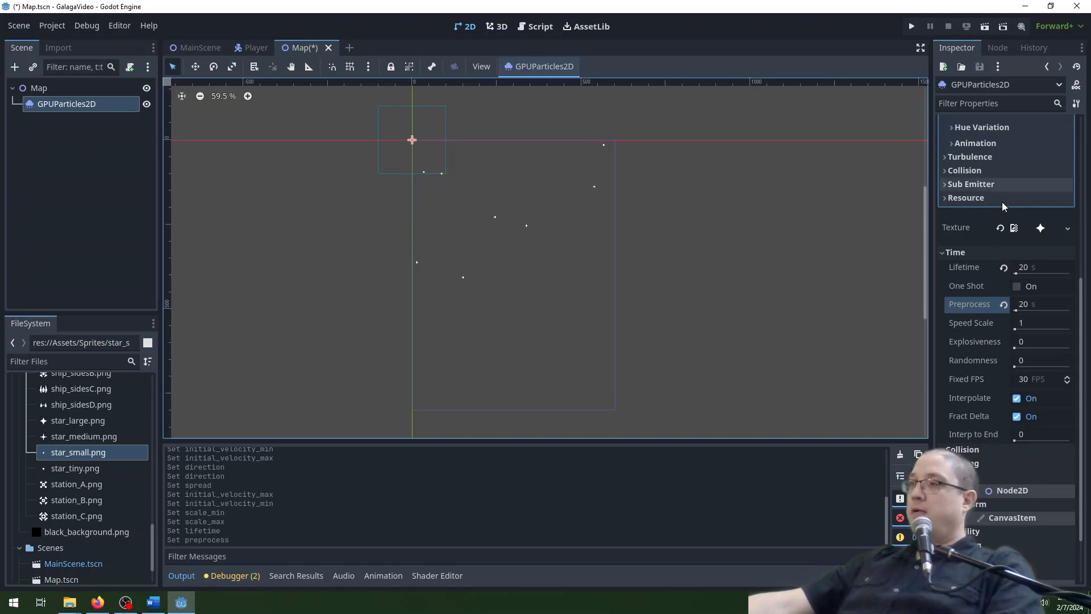
{"action": "scroll", "coordinate": [995, 180], "scroll_direction": "up", "scroll_amount": 3}
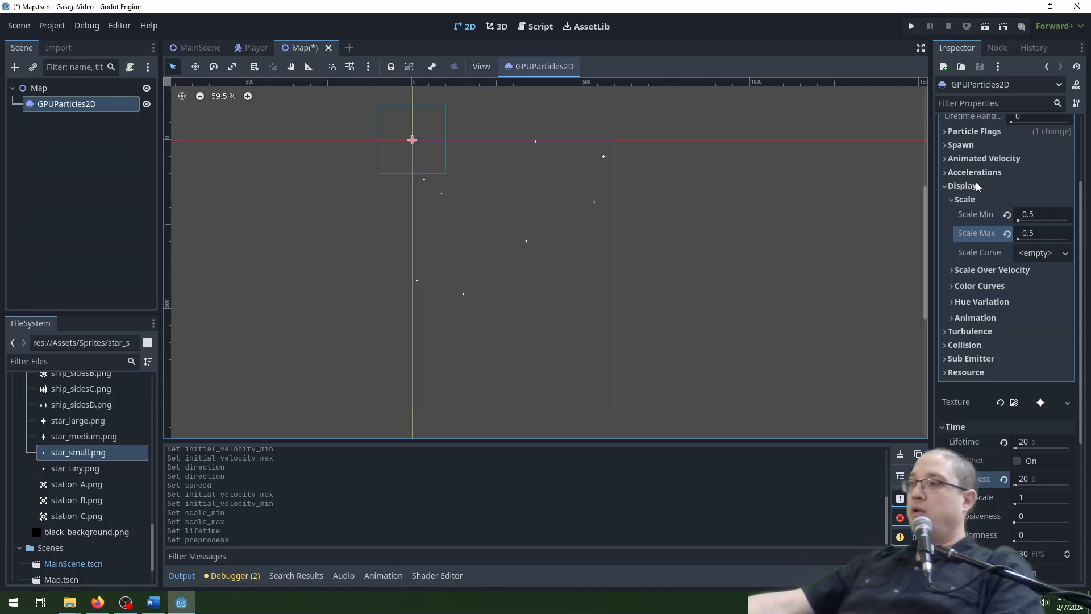
{"action": "scroll", "coordinate": [993, 364], "scroll_direction": "down", "scroll_amount": 3}
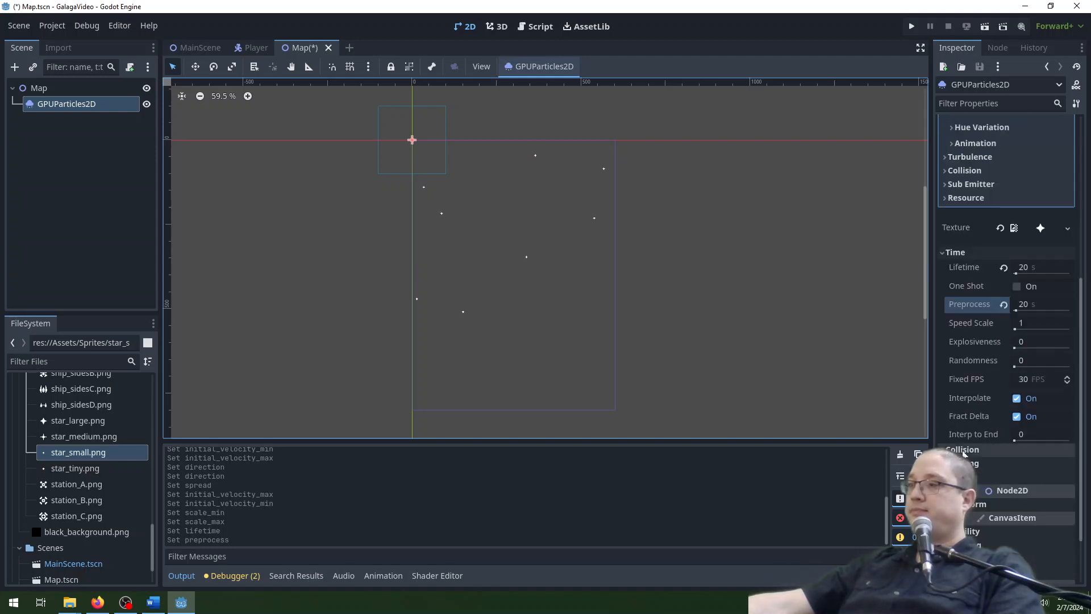
{"action": "left_click", "coordinate": [966, 463]}
{"action": "scroll", "coordinate": [988, 409], "scroll_direction": "down", "scroll_amount": 3}
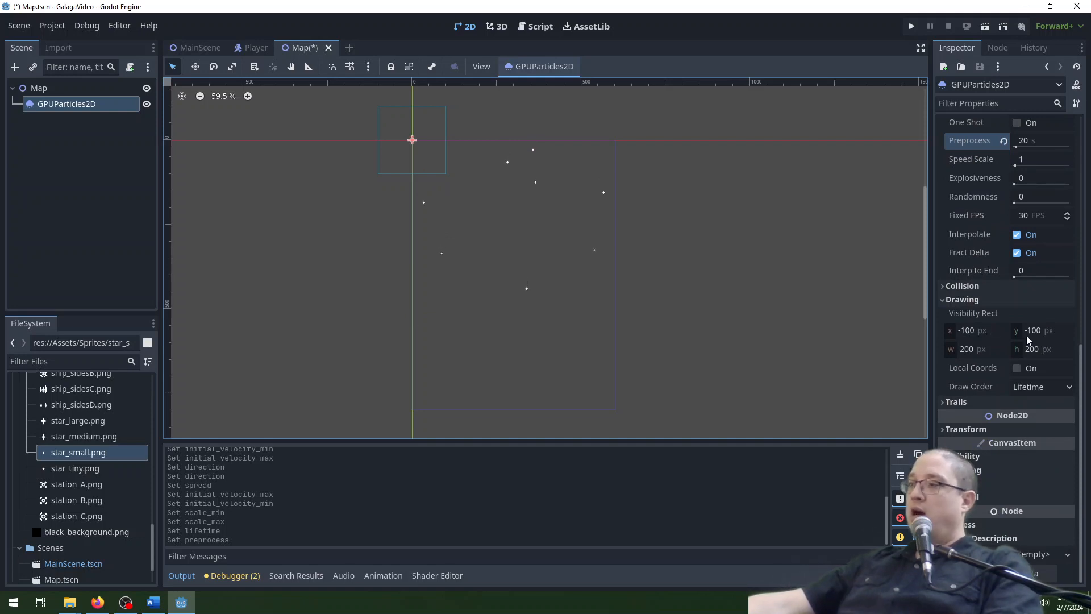
{"action": "left_click", "coordinate": [997, 346]}
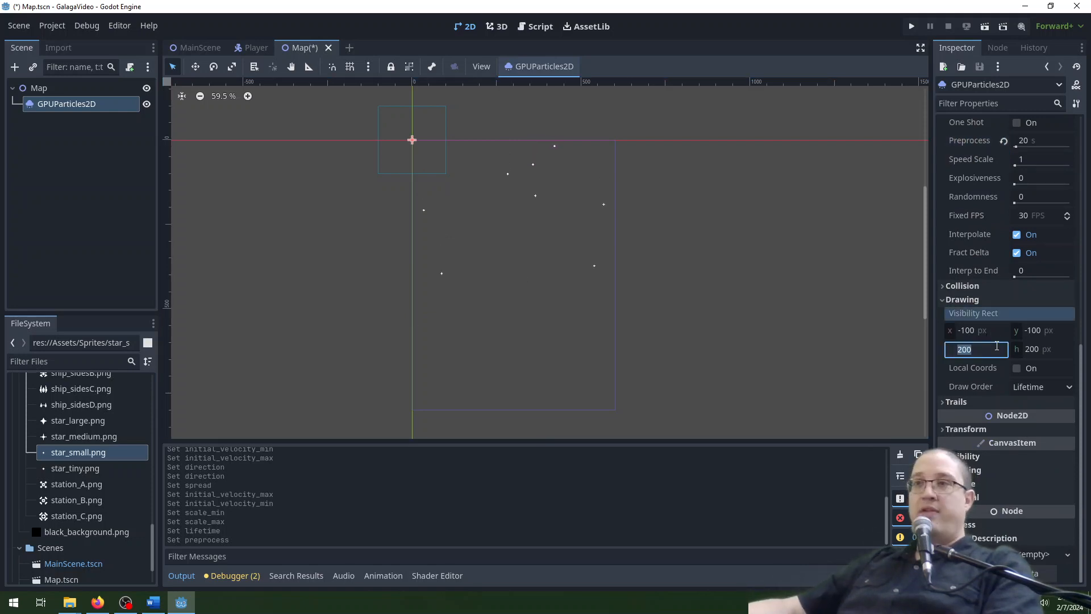
{"action": "type", "text": "600"}
{"action": "key", "text": "Return"}
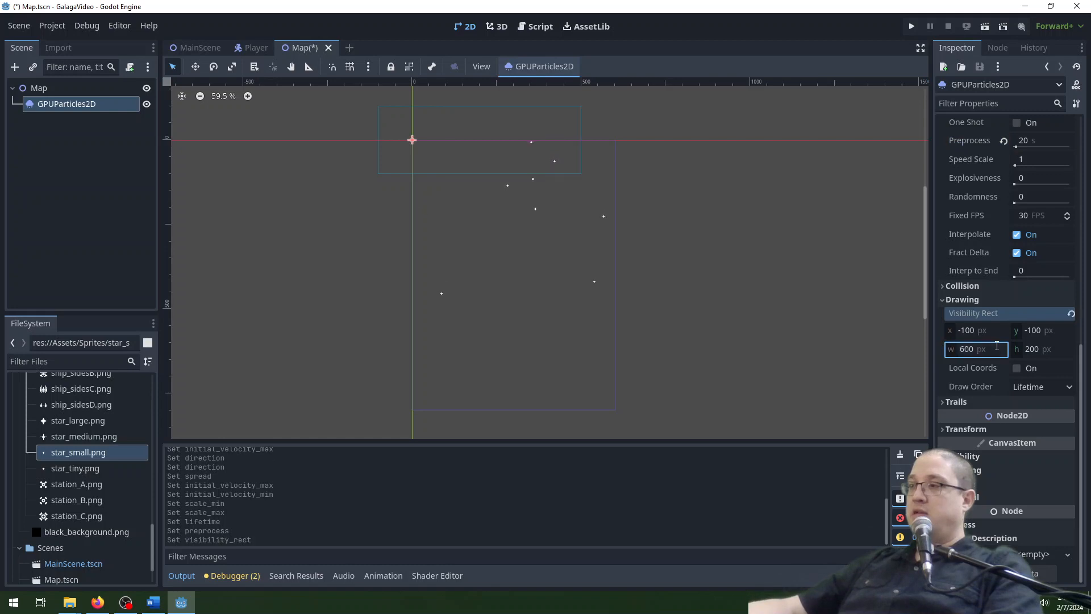
{"action": "left_click", "coordinate": [1060, 350]}
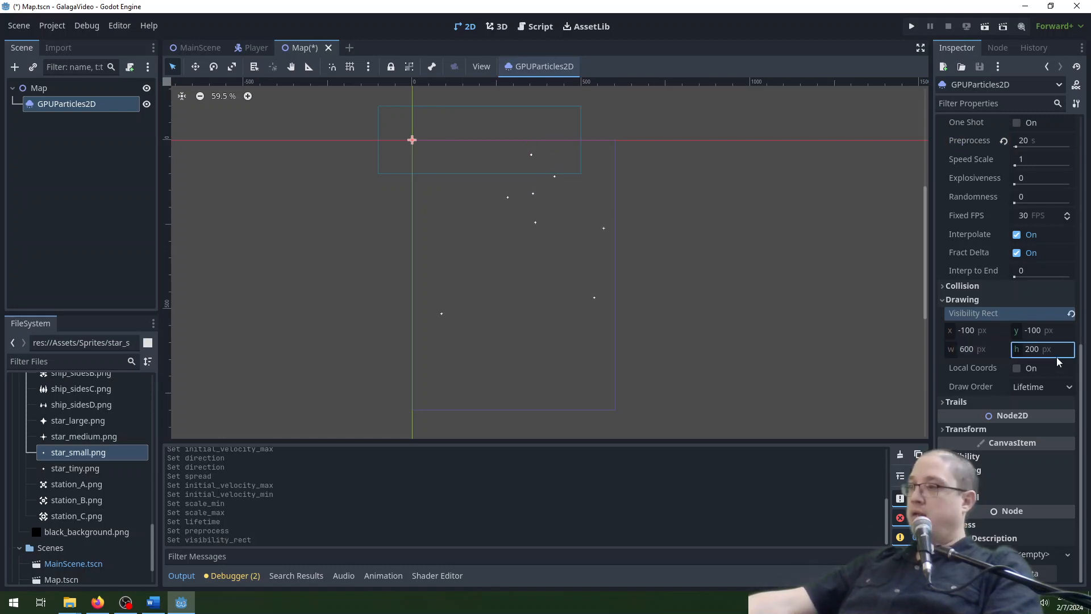
{"action": "type", "text": "800"}
{"action": "key", "text": "Return"}
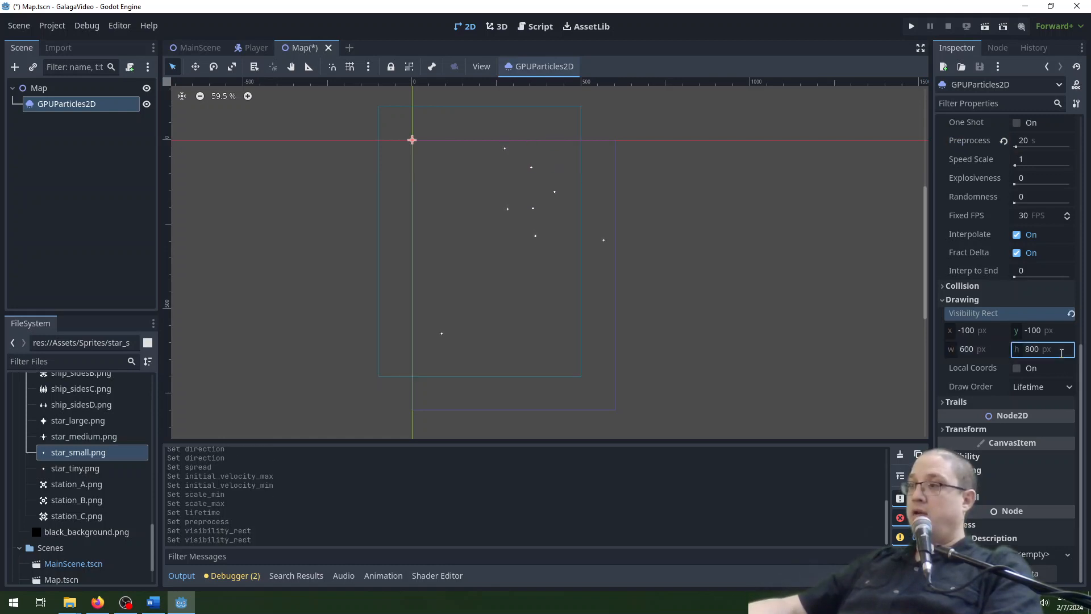
Move the visibility rectangle's origin to X 0 and Y 0.
{"action": "left_click", "coordinate": [988, 331]}
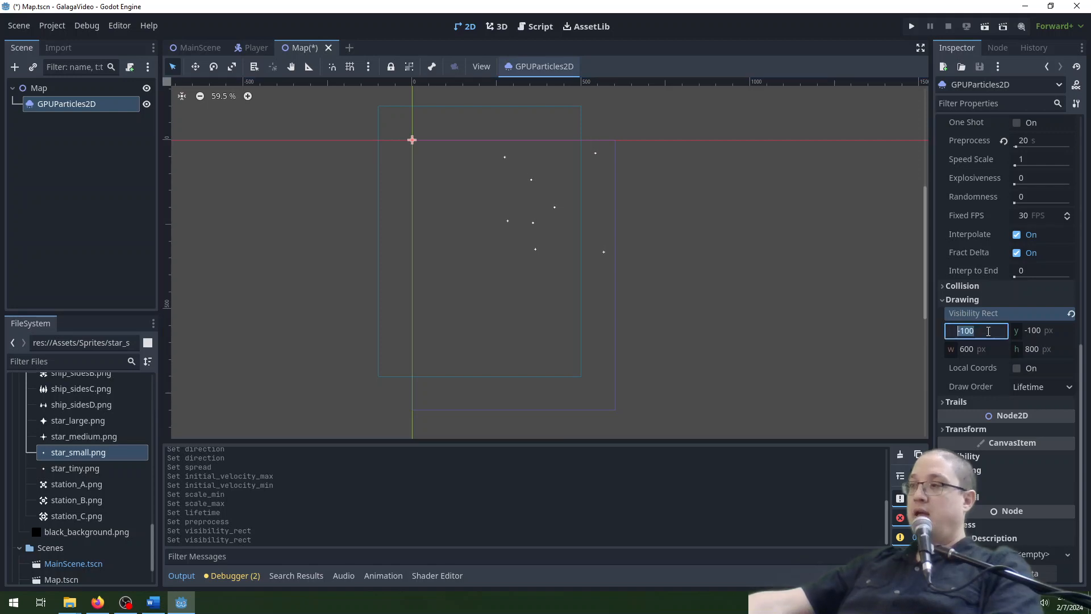
{"action": "type", "text": "0"}
{"action": "key", "text": "Tab"}
{"action": "type", "text": "0"}
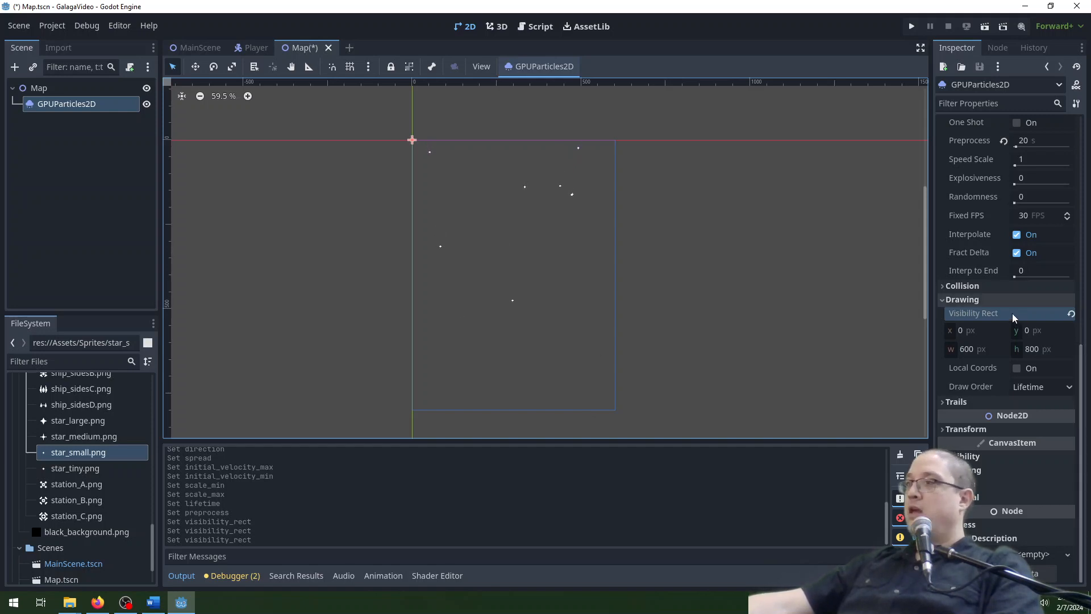
Set the amount of emitted particles to 100.
{"action": "scroll", "coordinate": [995, 285], "scroll_direction": "up", "scroll_amount": 10}
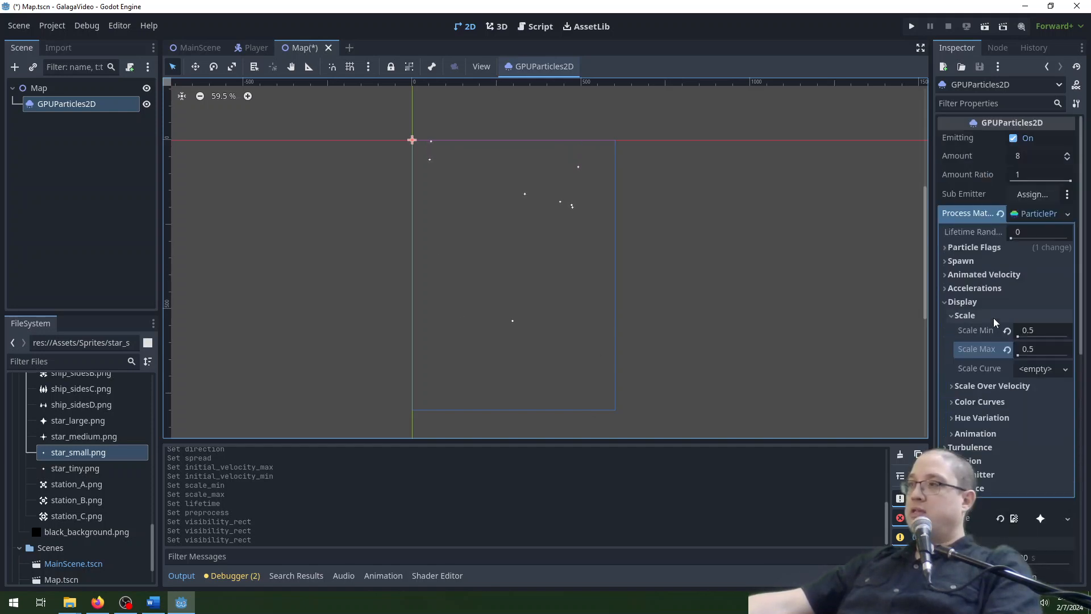
{"action": "left_click", "coordinate": [1034, 156]}
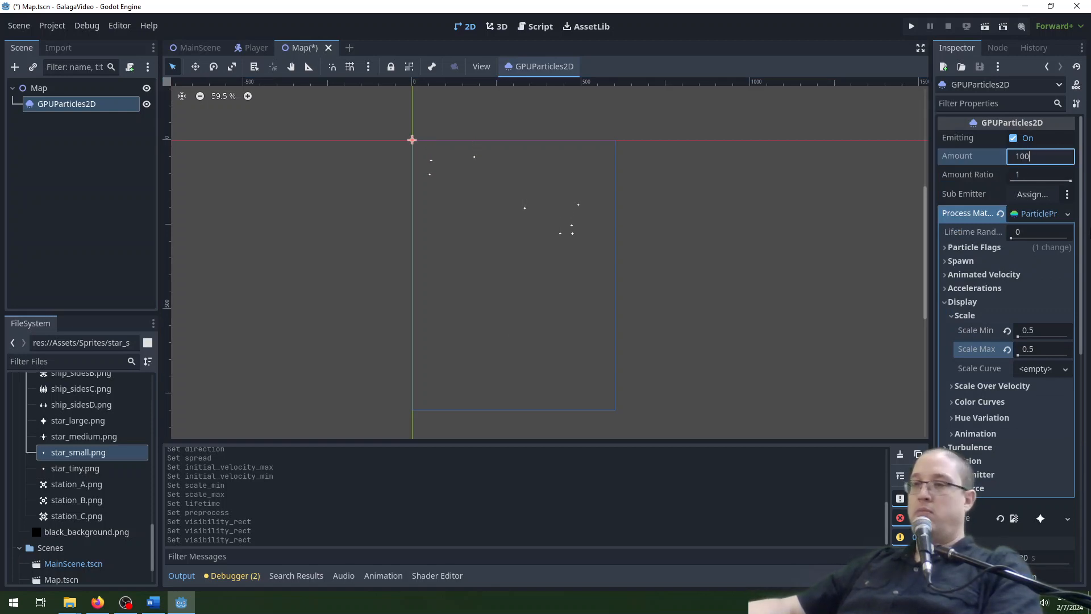
{"action": "key", "text": "Return"}
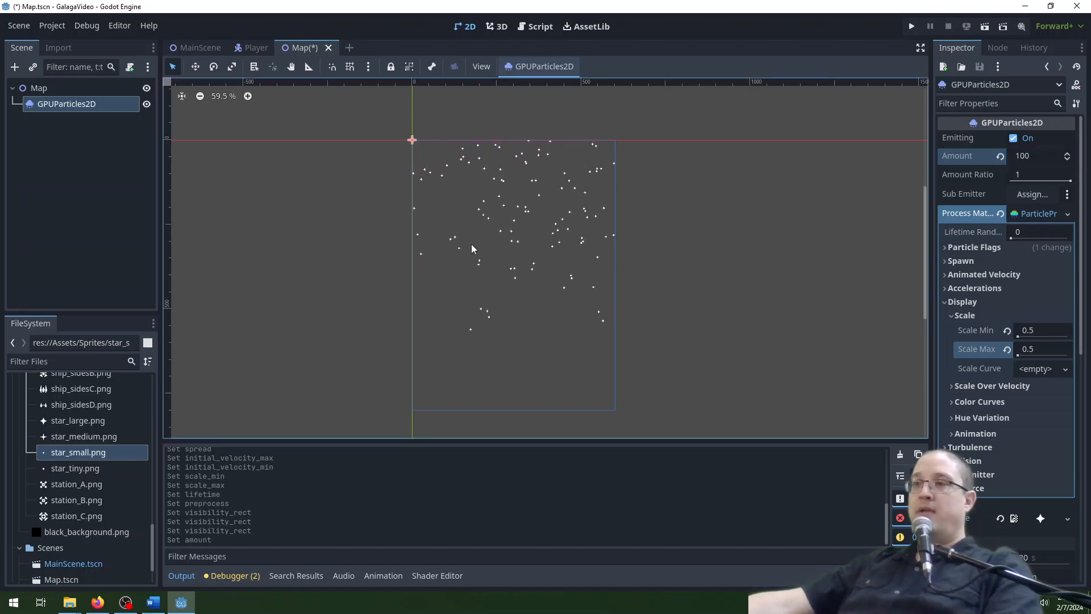
Set the particle system's lifetime and its preprocess time to 40 s each.
{"action": "left_click", "coordinate": [978, 302]}
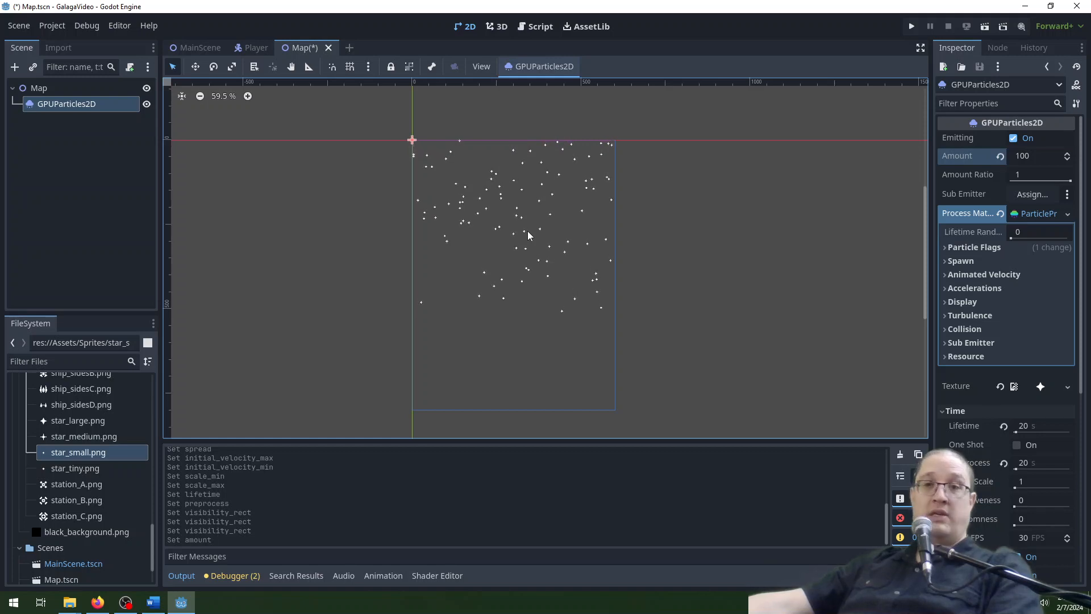
{"action": "left_click", "coordinate": [1049, 428]}
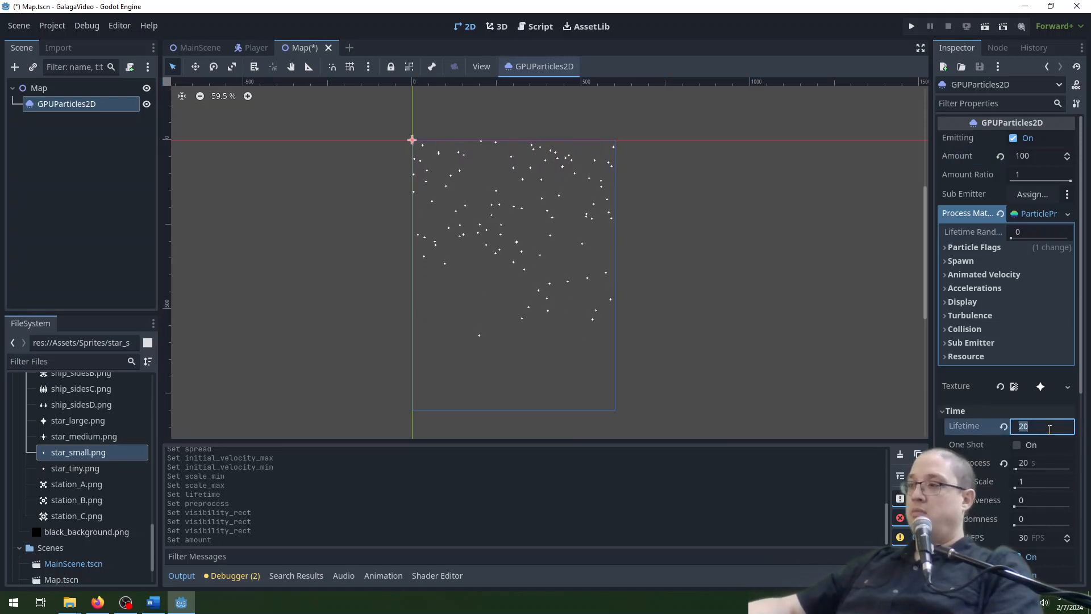
{"action": "type", "text": "40"}
{"action": "key", "text": "Return"}
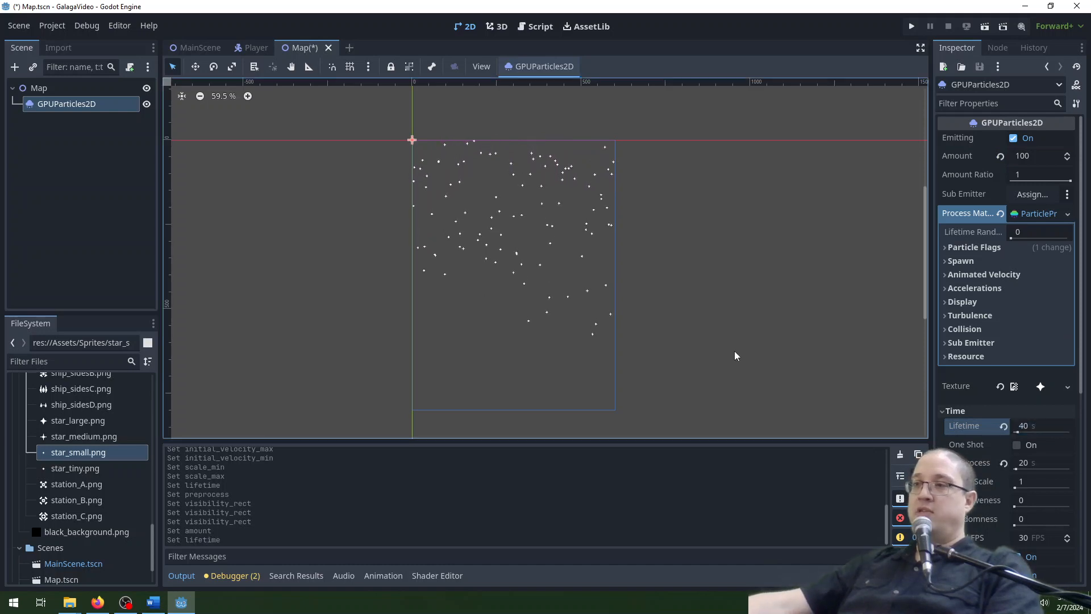
{"action": "left_click", "coordinate": [1053, 462]}
{"action": "type", "text": "40"}
{"action": "key", "text": "Return"}
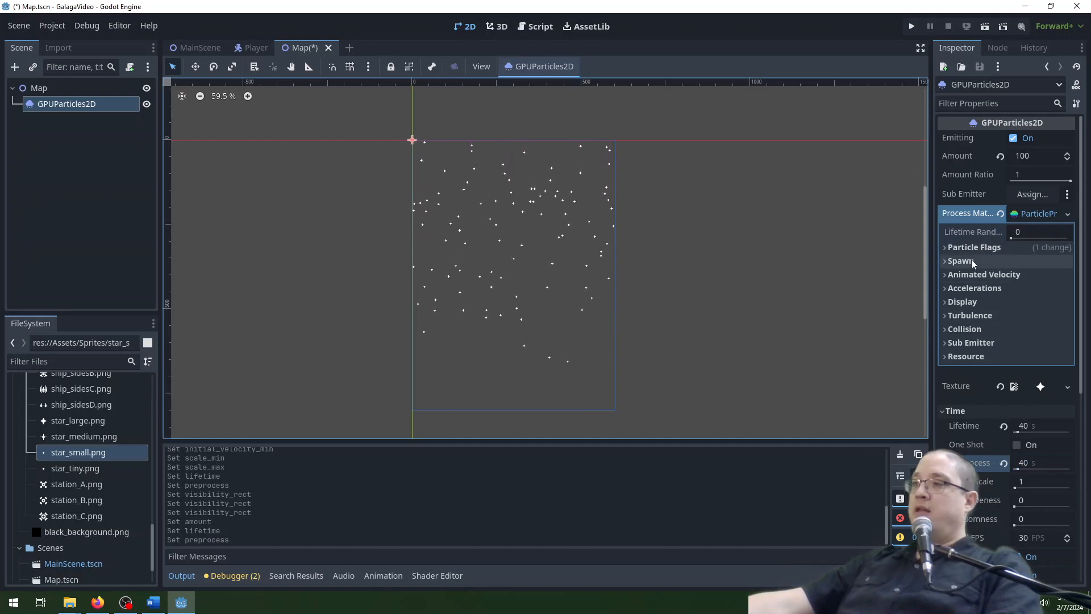
Set the particles' initial spawn velocity to a minimum of 25 and a maximum of 50.
{"action": "left_click", "coordinate": [973, 274]}
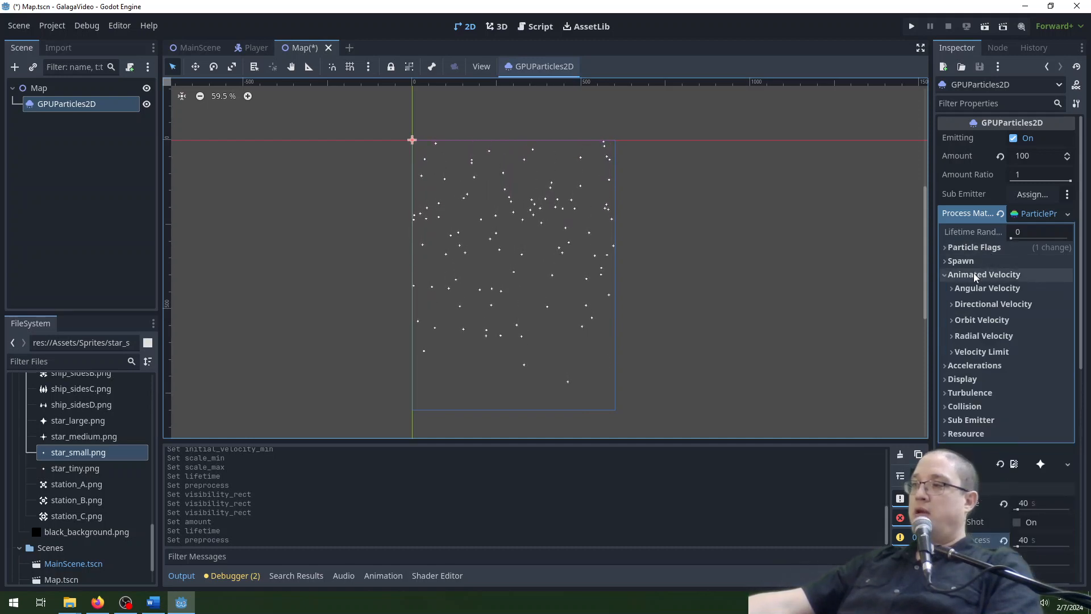
{"action": "left_click", "coordinate": [974, 274]}
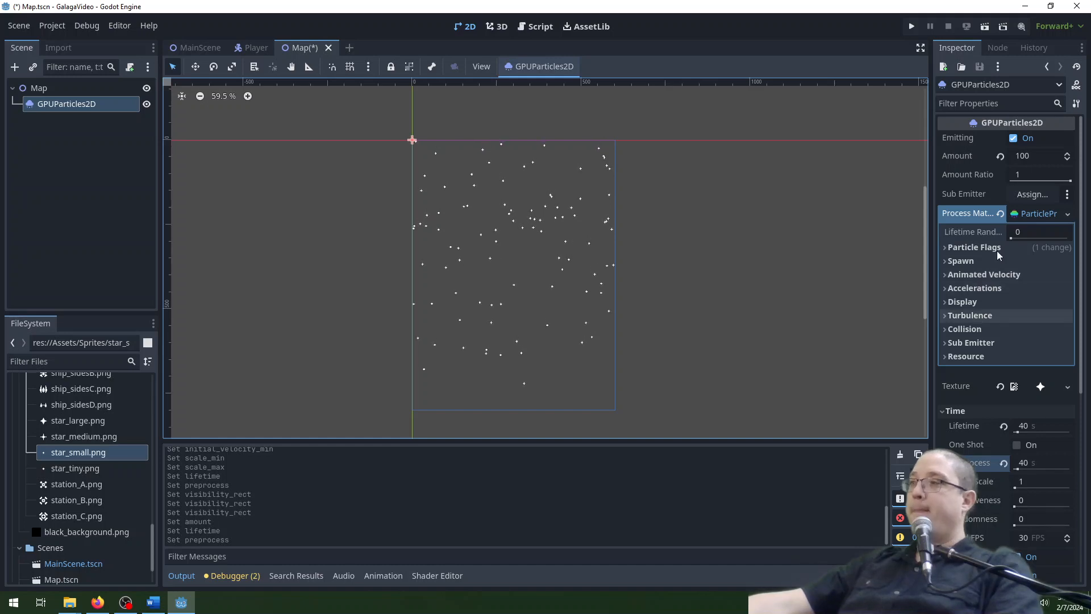
{"action": "left_click", "coordinate": [983, 259]}
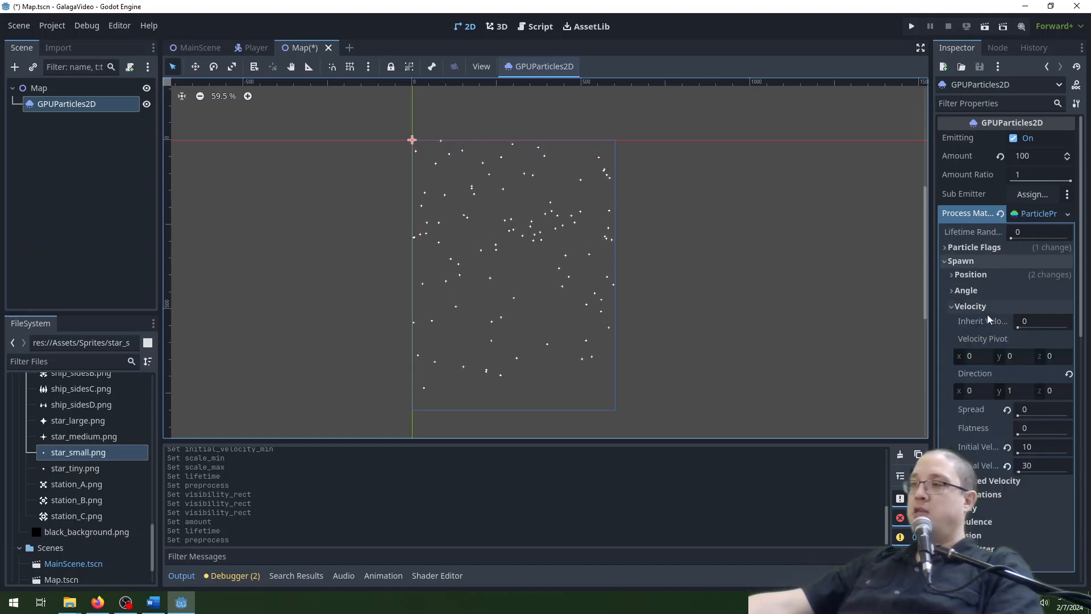
{"action": "left_click", "coordinate": [1047, 447]}
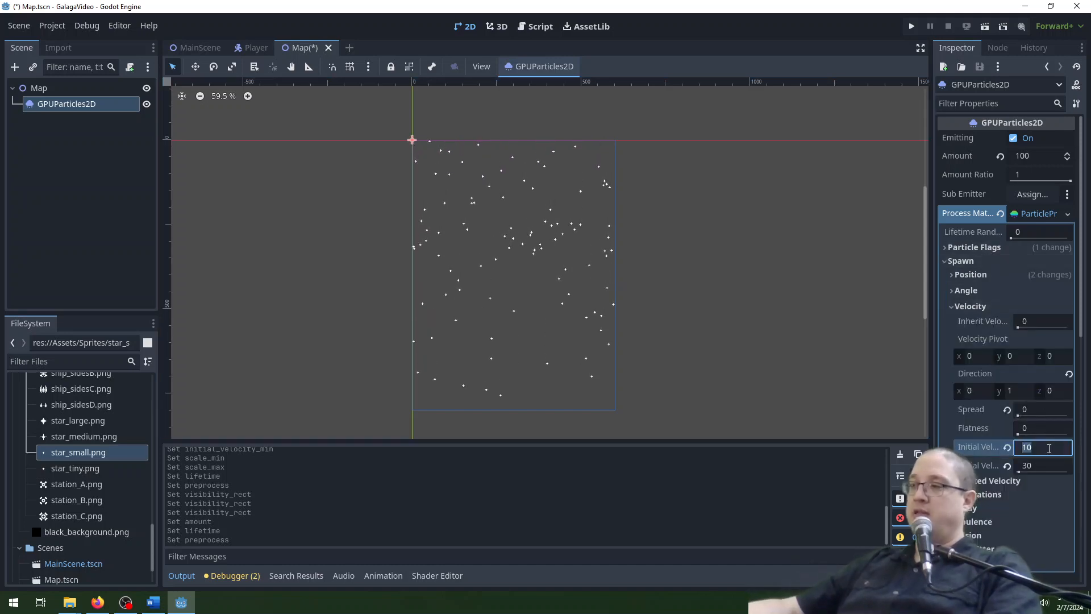
{"action": "type", "text": "25"}
{"action": "key", "text": "Tab"}
{"action": "type", "text": "50"}
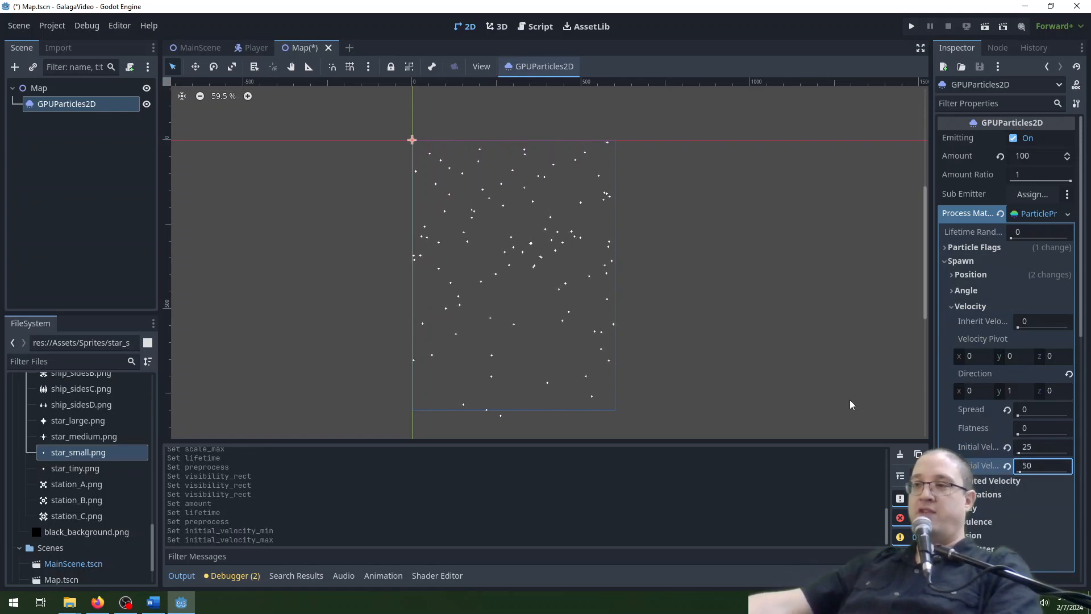
{"action": "key", "text": "Return"}
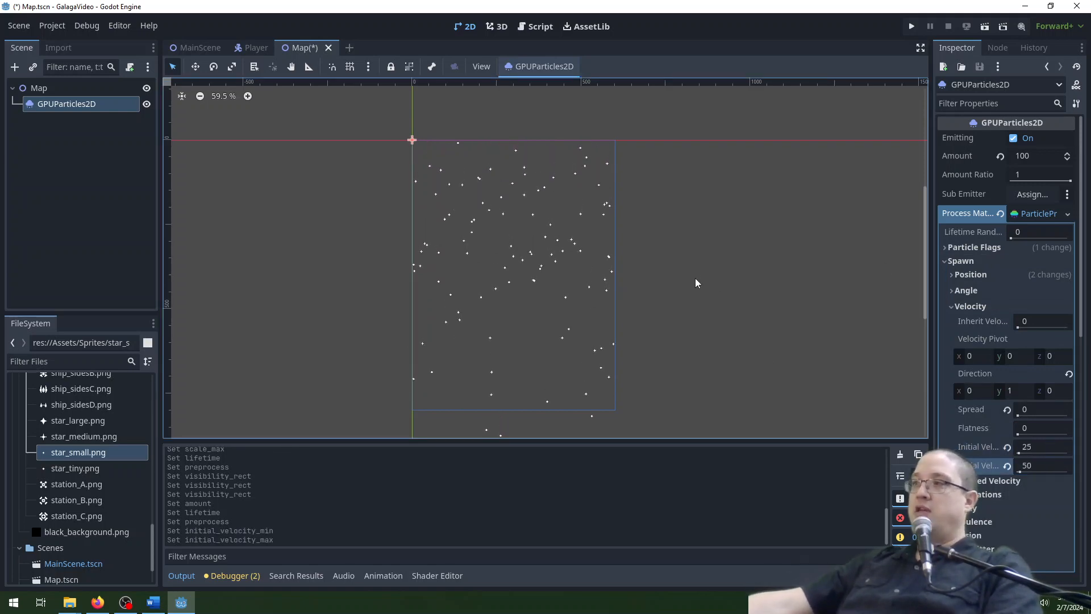
{"action": "middle_click_drag", "start_coordinate": [707, 369], "coordinate": [712, 334]}
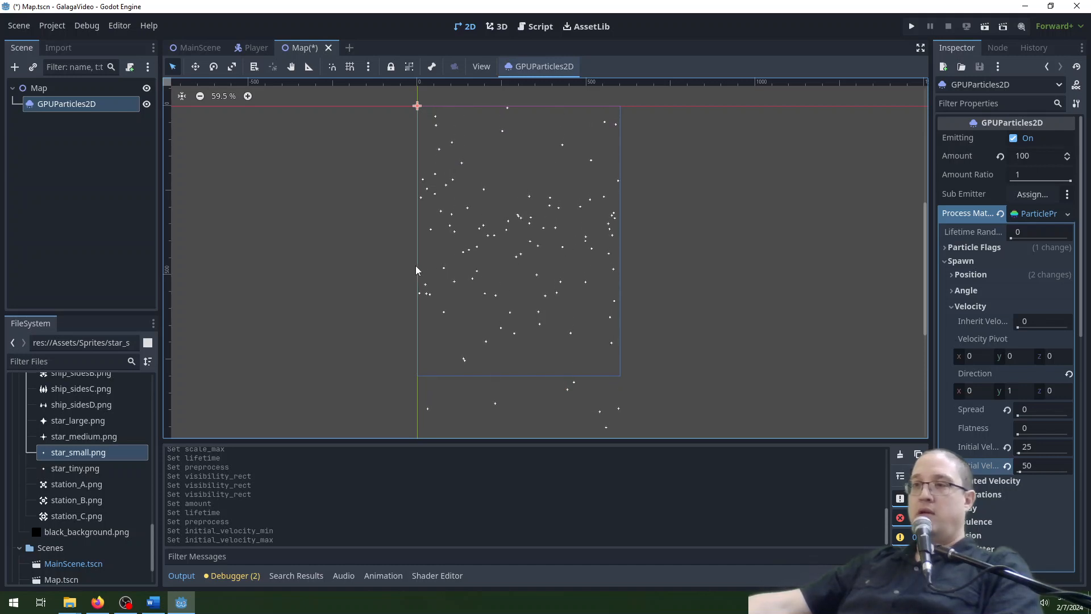
{"action": "left_click", "coordinate": [1050, 447]}
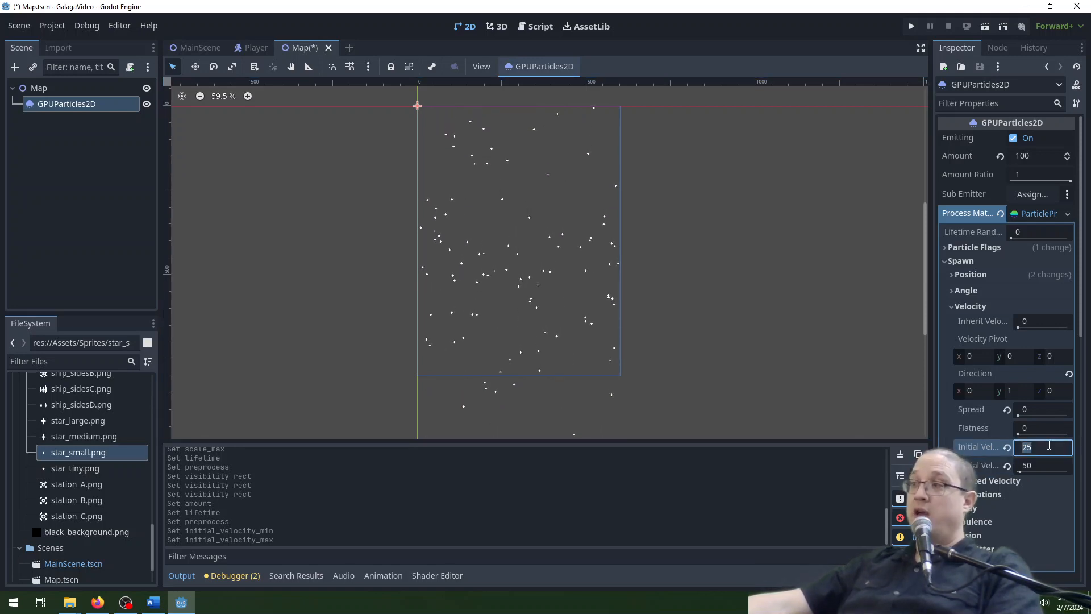
{"action": "scroll", "coordinate": [1031, 448], "scroll_direction": "down", "scroll_amount": 6}
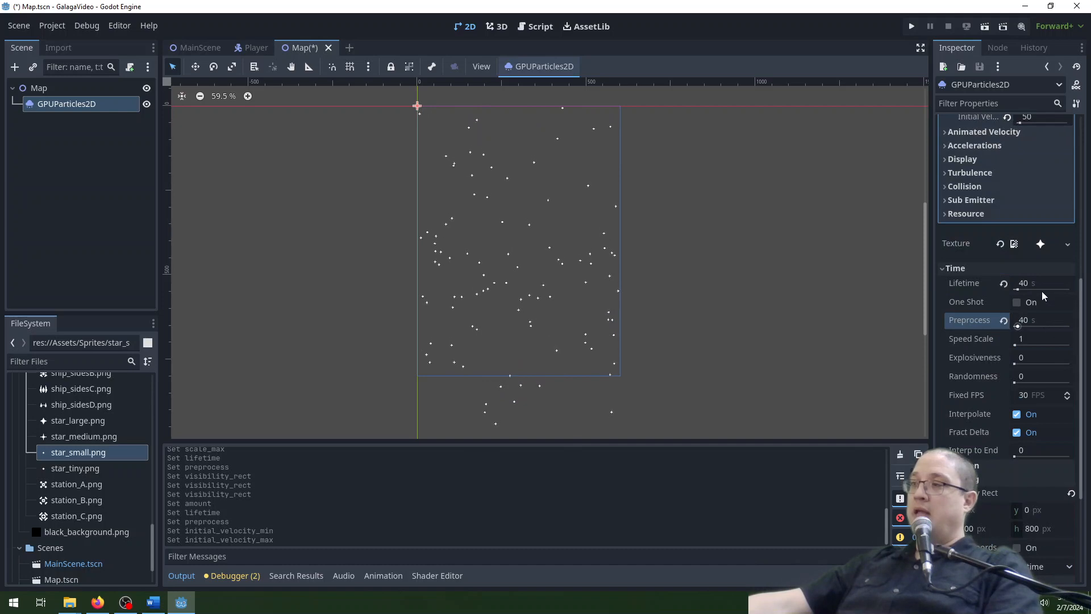
{"action": "scroll", "coordinate": [1048, 282], "scroll_direction": "up", "scroll_amount": 5}
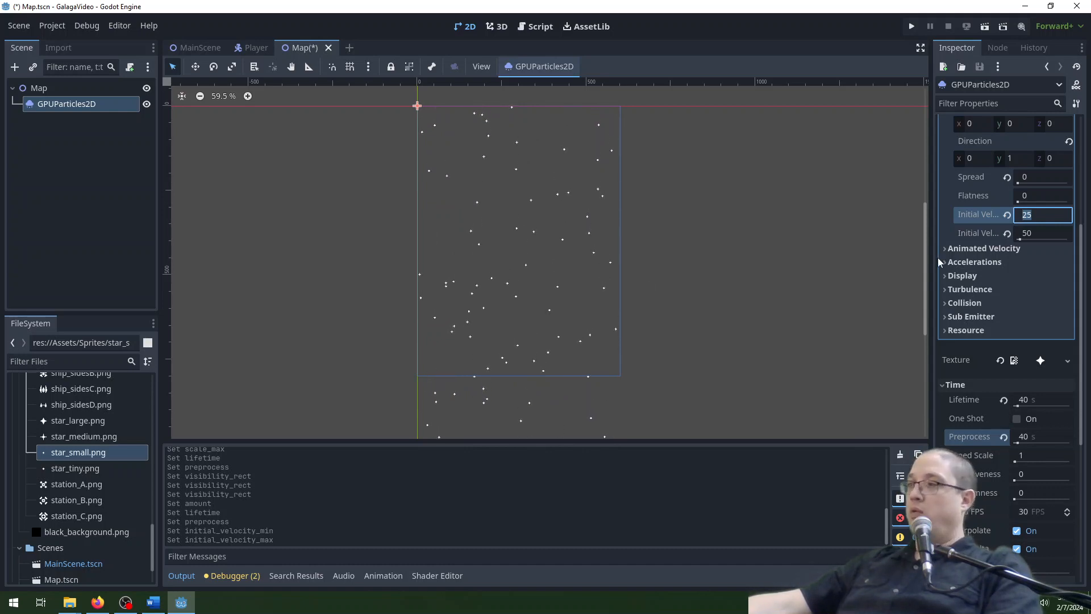
{"action": "left_click", "coordinate": [1040, 400]}
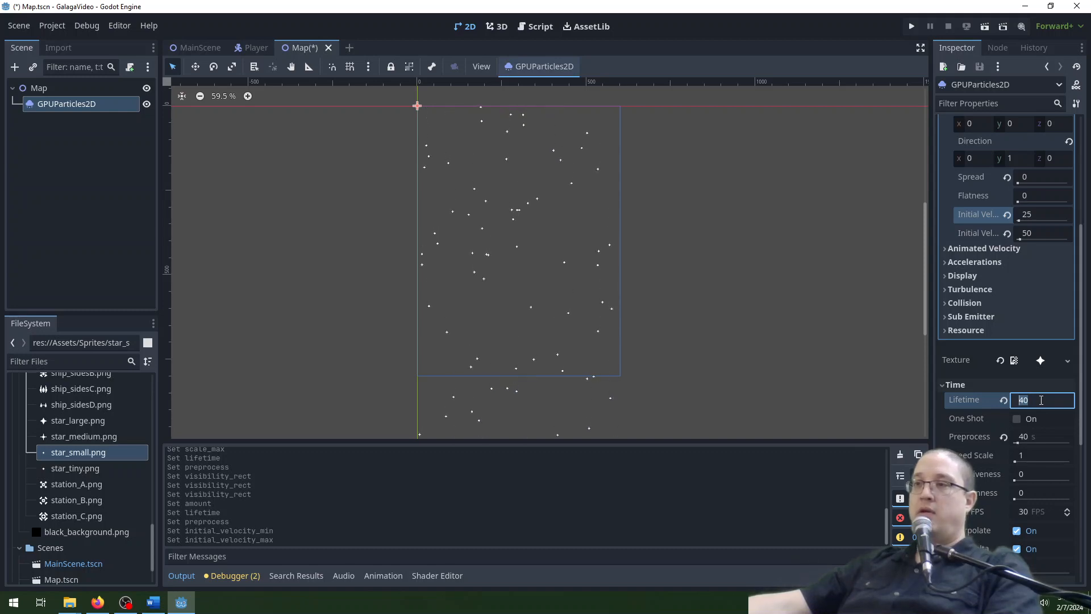
{"action": "middle_click_drag", "start_coordinate": [690, 360], "coordinate": [692, 386]}
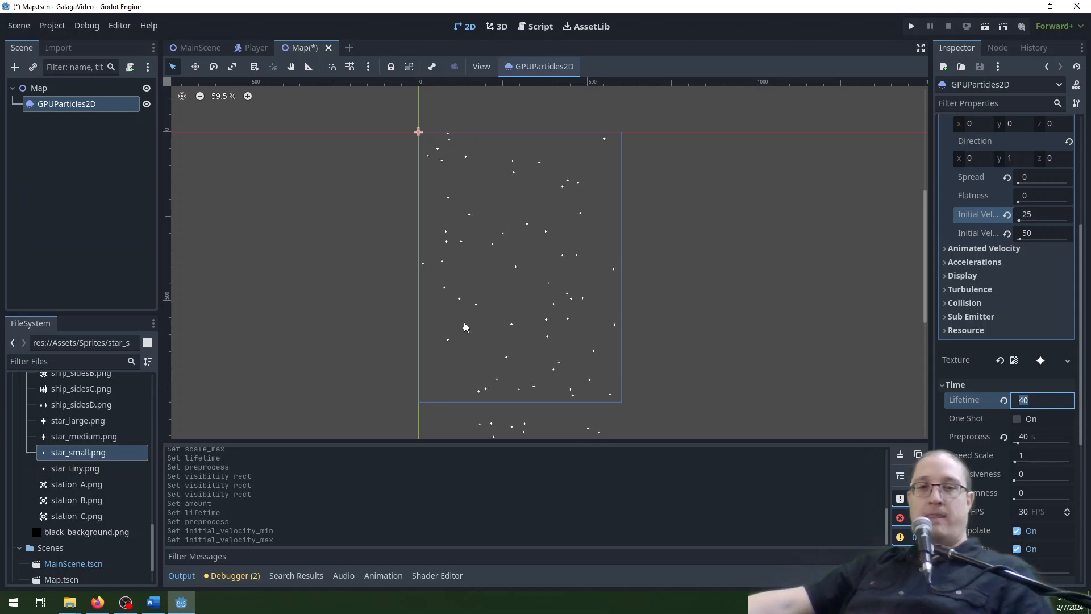
Assign a new CurveTexture to the scale-over-velocity curve in the process material's display settings and expand its properties.
{"action": "left_click", "coordinate": [994, 279]}
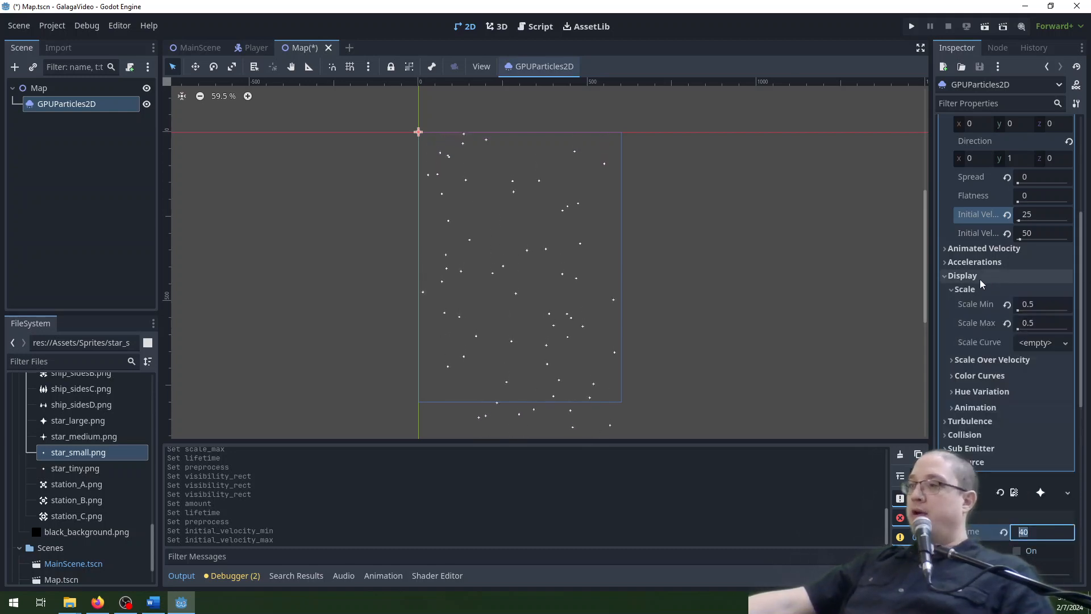
{"action": "left_click", "coordinate": [966, 360]}
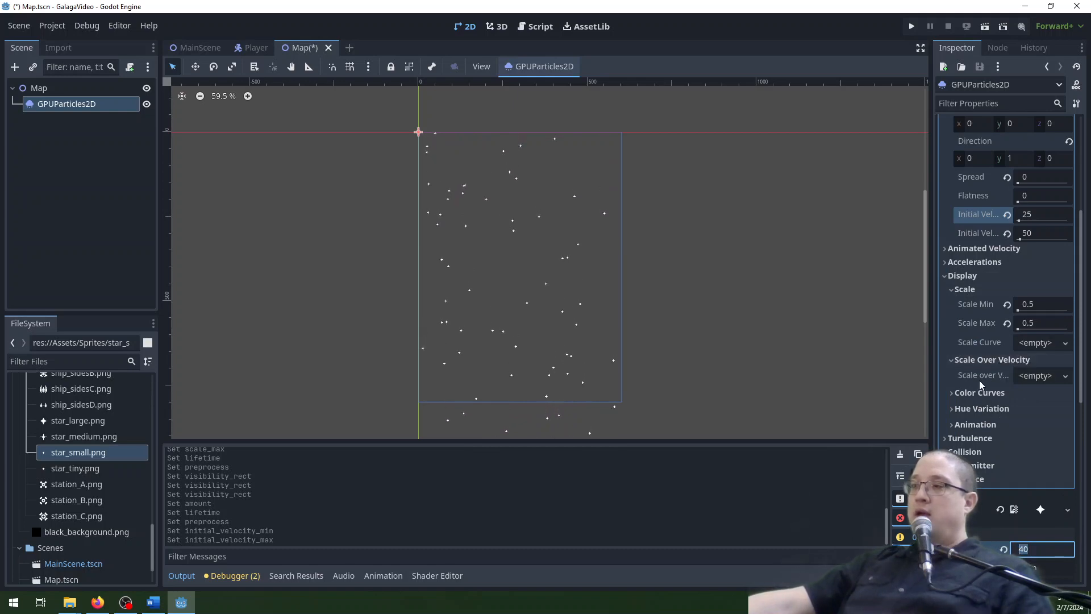
{"action": "left_click", "coordinate": [1036, 377]}
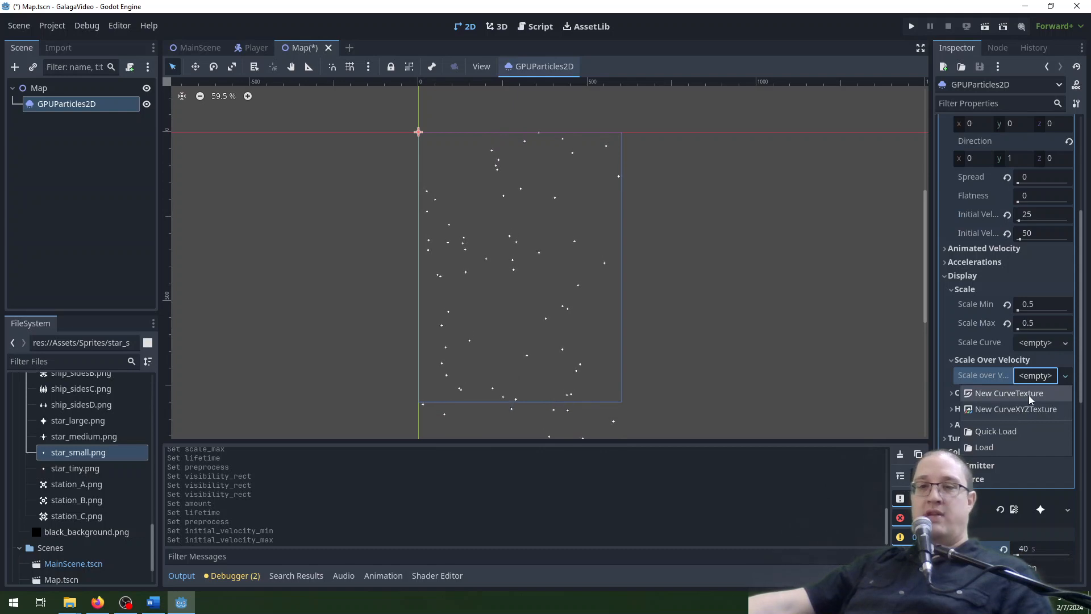
{"action": "left_click", "coordinate": [1029, 395]}
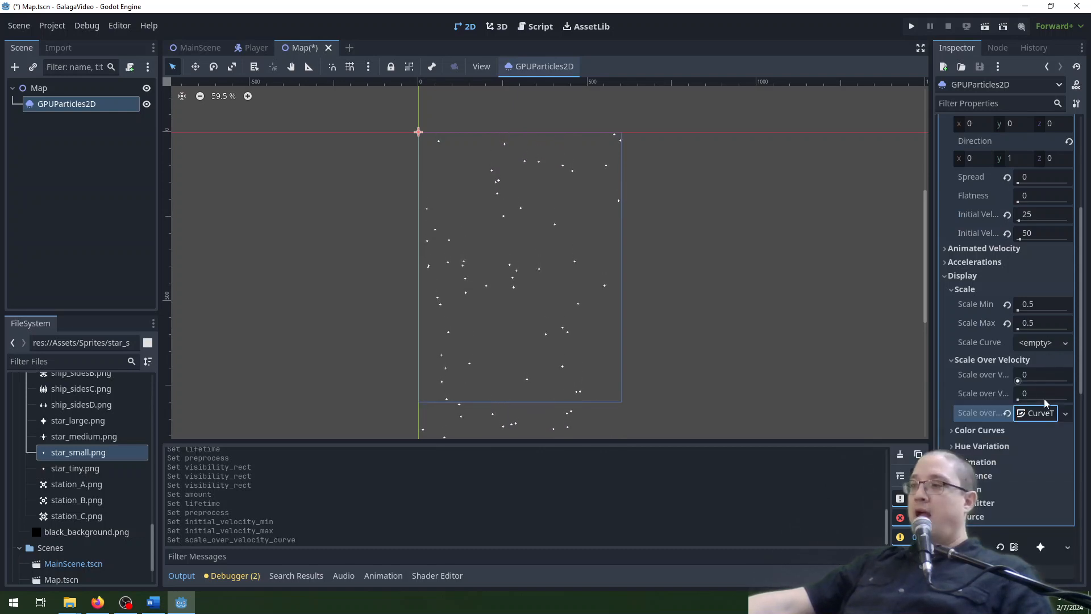
{"action": "left_click", "coordinate": [1043, 416]}
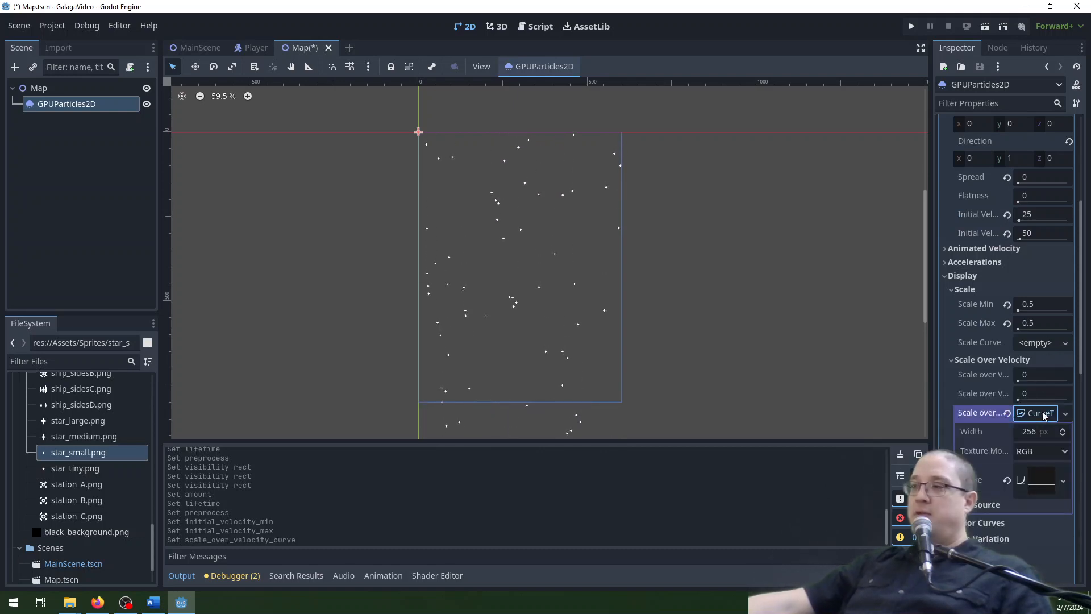
Open the curve of the scale-over-velocity CurveTexture for editing.
{"action": "scroll", "coordinate": [1017, 398], "scroll_direction": "down", "scroll_amount": 3}
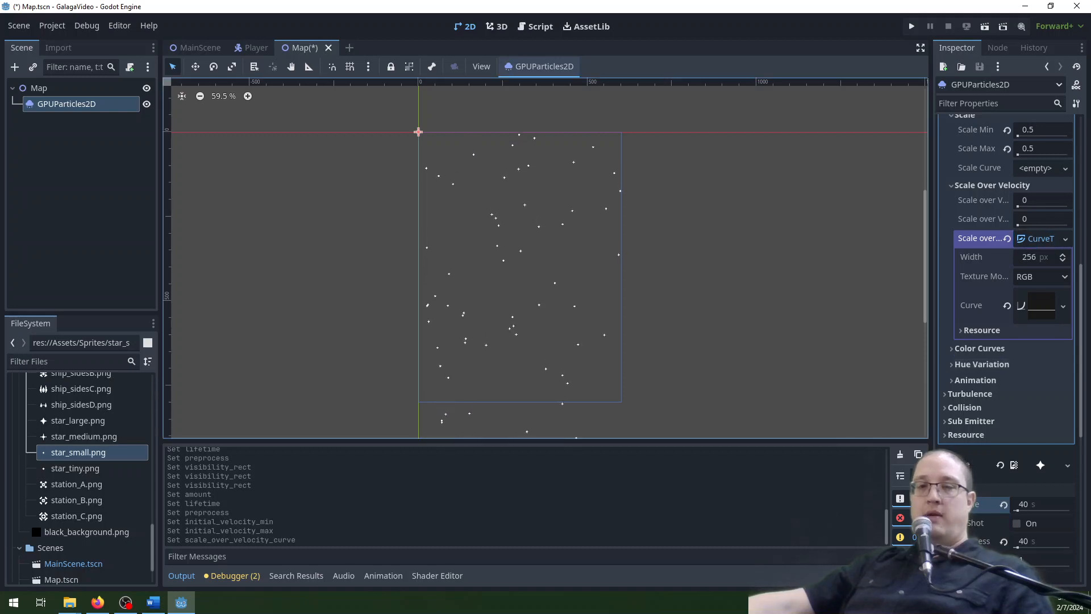
{"action": "left_click", "coordinate": [1042, 307]}
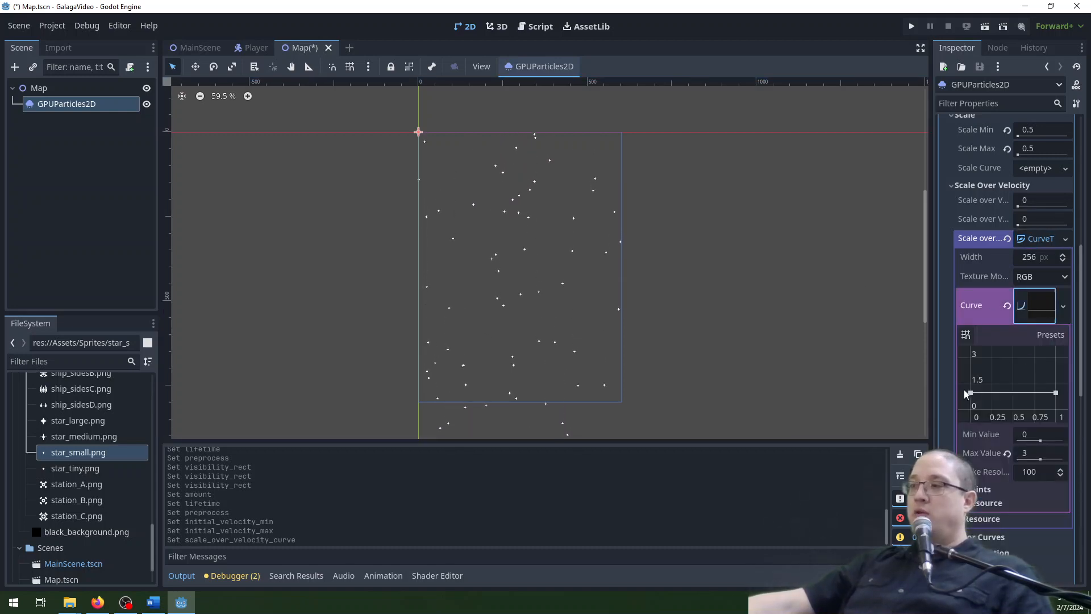
{"action": "left_click", "coordinate": [1032, 457]}
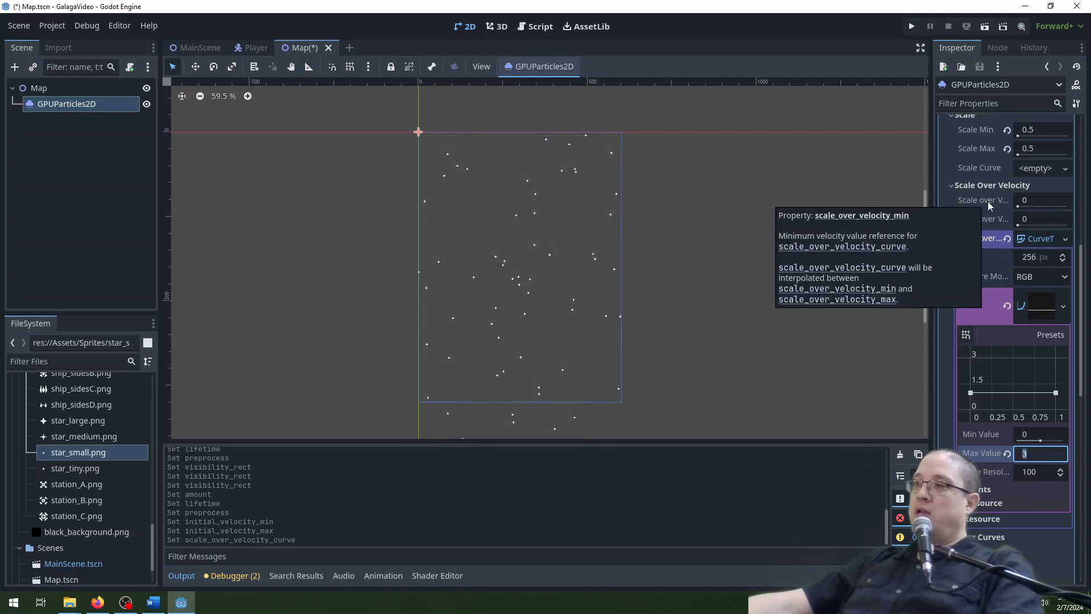
Set the scale-over-velocity range to a minimum velocity of 0.2 and a maximum of 1.
{"action": "left_click", "coordinate": [1047, 200]}
{"action": "type", "text": "0."}
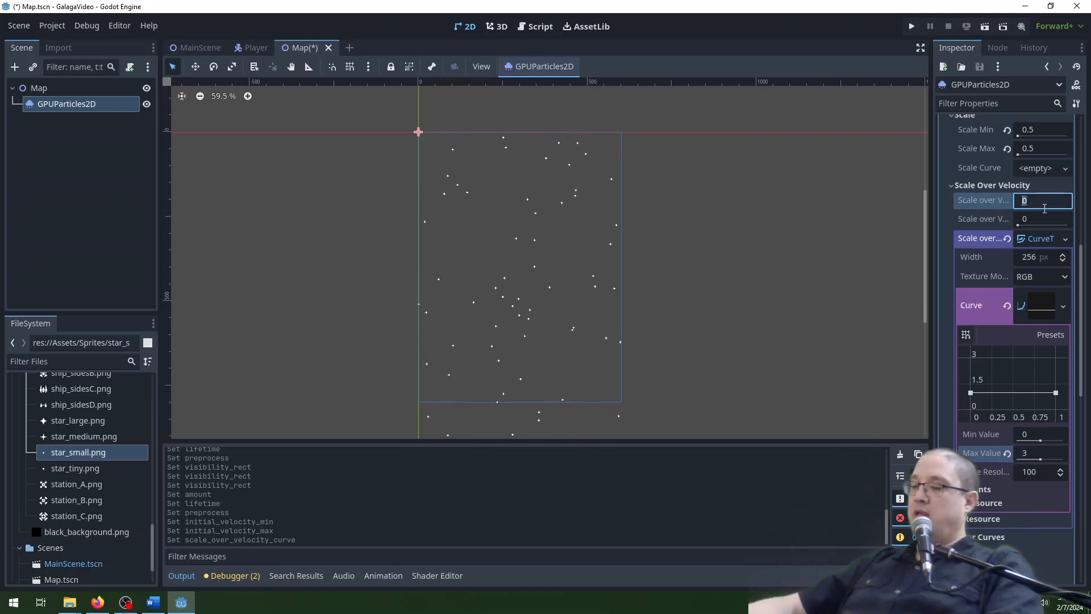
{"action": "type", "text": "2"}
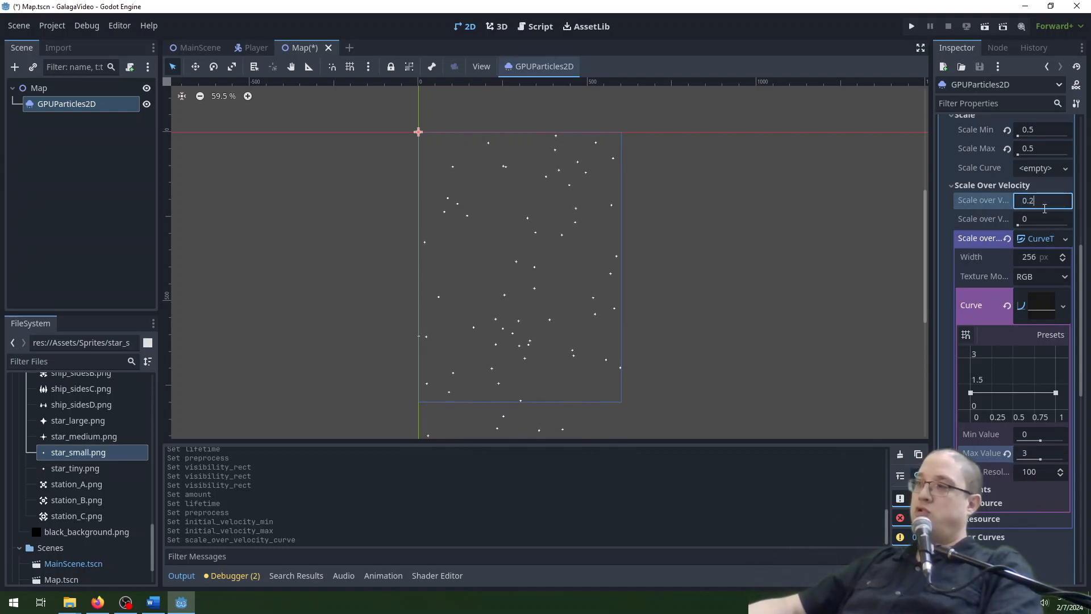
{"action": "key", "text": "Tab"}
{"action": "key", "text": "Return"}
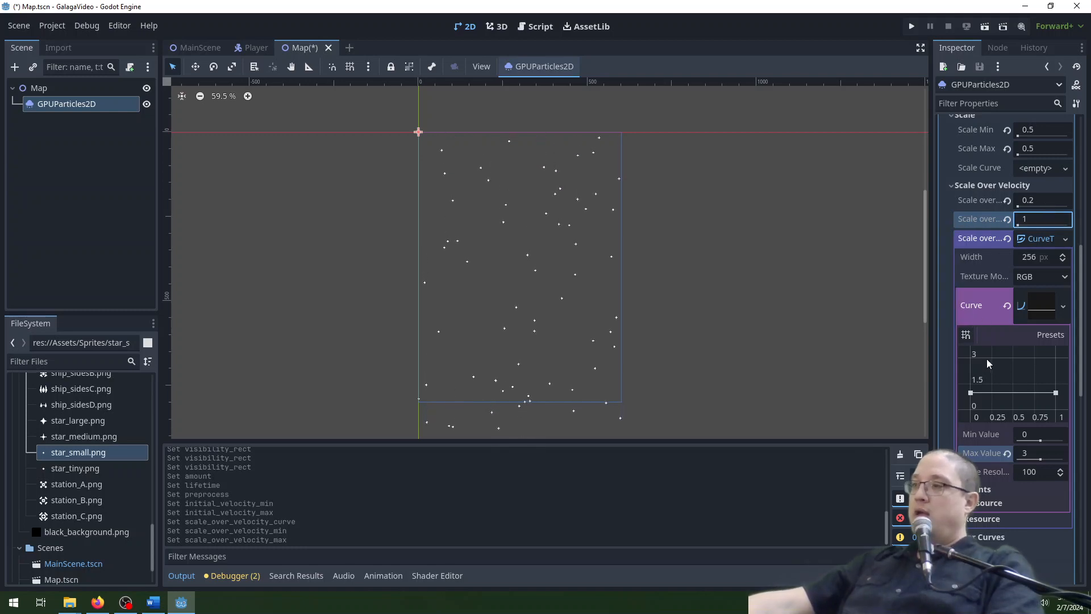
Set the scale-over-velocity curve's maximum value to 1.
{"action": "left_click", "coordinate": [1034, 453]}
{"action": "type", "text": "1"}
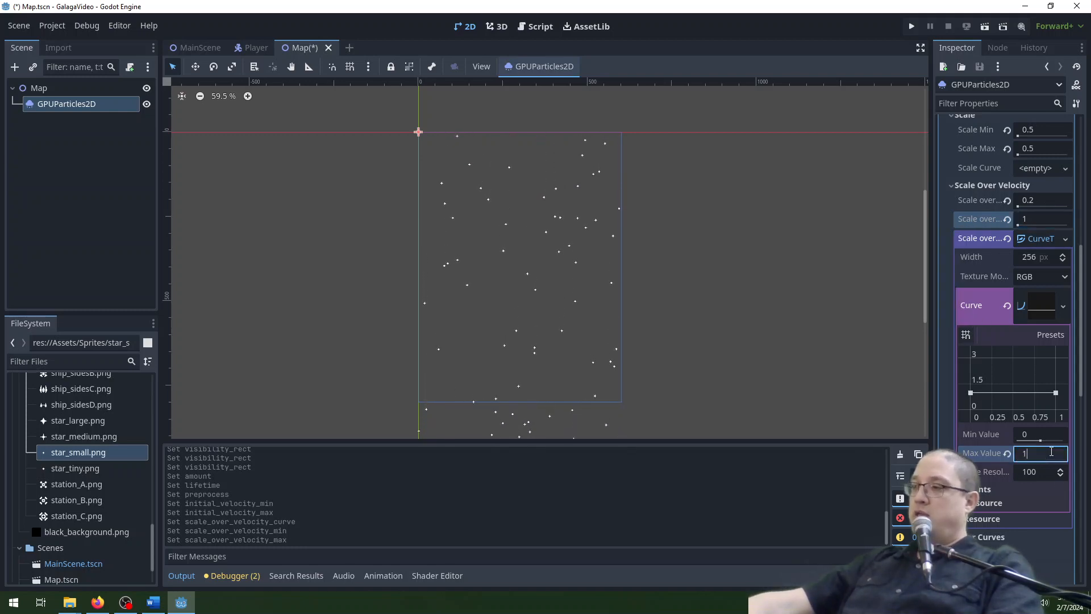
{"action": "key", "text": "Return"}
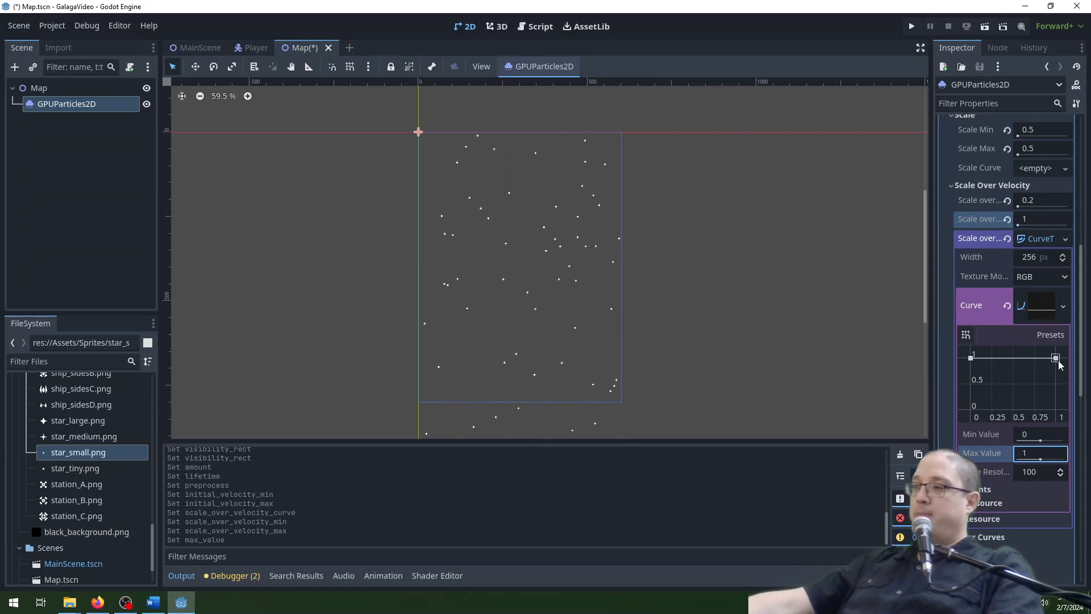
Try a curve rising from about 0.15 to 1, and its reverse falling from 1 to about 0.5.
{"action": "mouse_move", "coordinate": [1055, 358]}
{"action": "left_mouse_down"}
{"action": "mouse_move", "coordinate": [1055, 418]}
{"action": "mouse_move", "coordinate": [1055, 358]}
{"action": "left_mouse_up"}
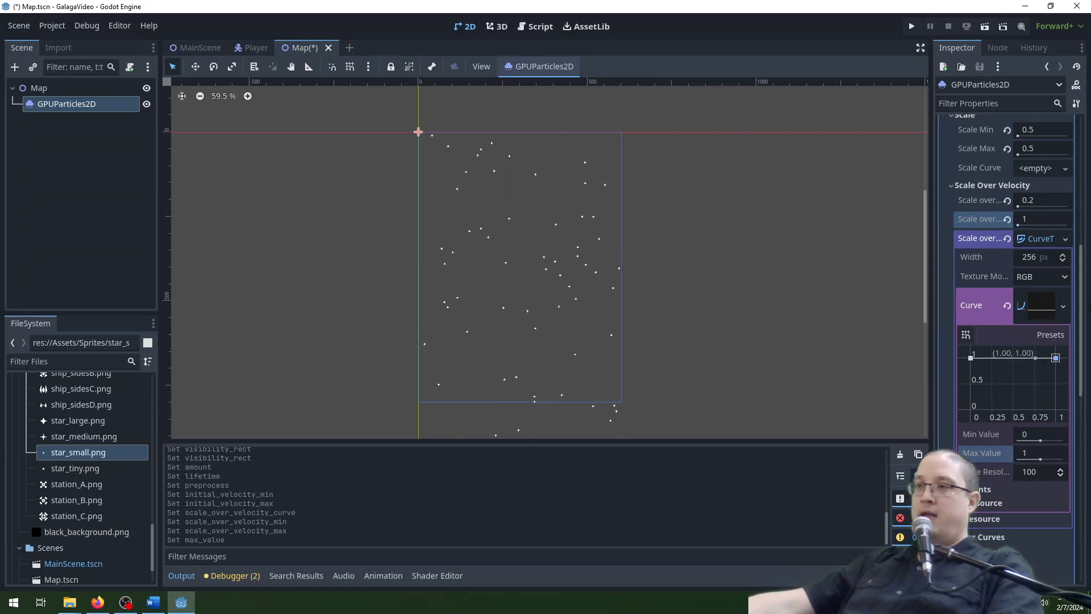
{"action": "left_click_drag", "start_coordinate": [971, 364], "coordinate": [973, 404]}
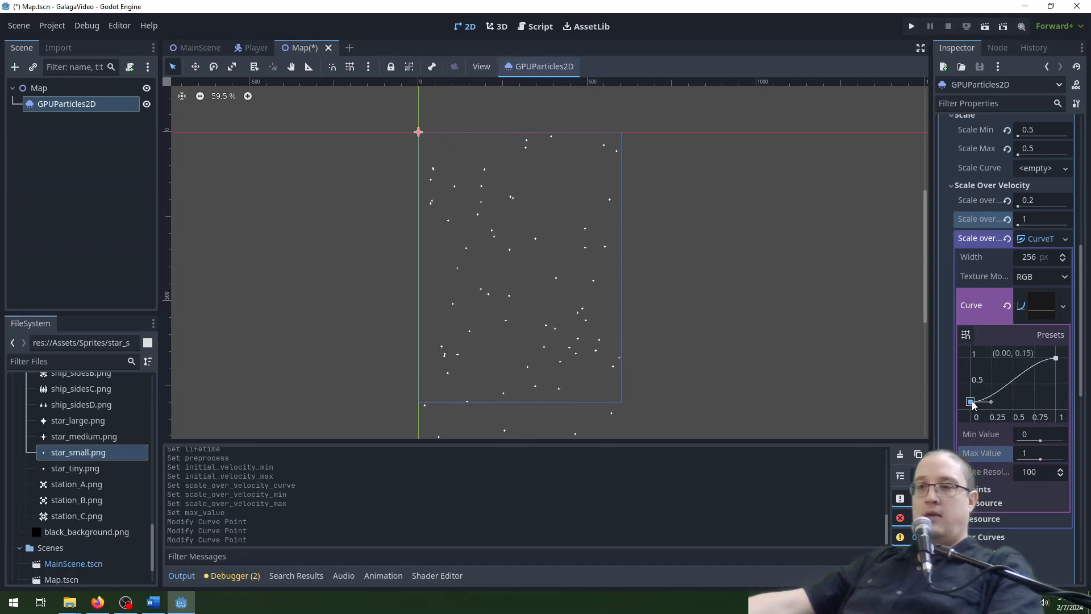
{"action": "scroll", "coordinate": [541, 298], "scroll_direction": "up", "scroll_amount": 5}
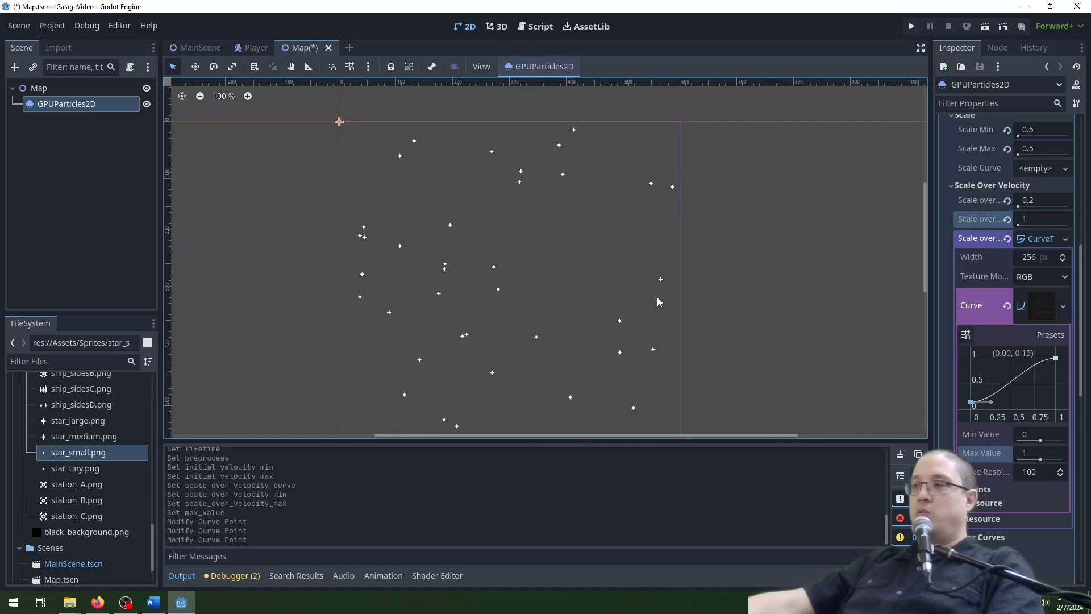
{"action": "left_click_drag", "start_coordinate": [1056, 358], "coordinate": [1061, 389]}
{"action": "left_click_drag", "start_coordinate": [971, 402], "coordinate": [970, 358]}
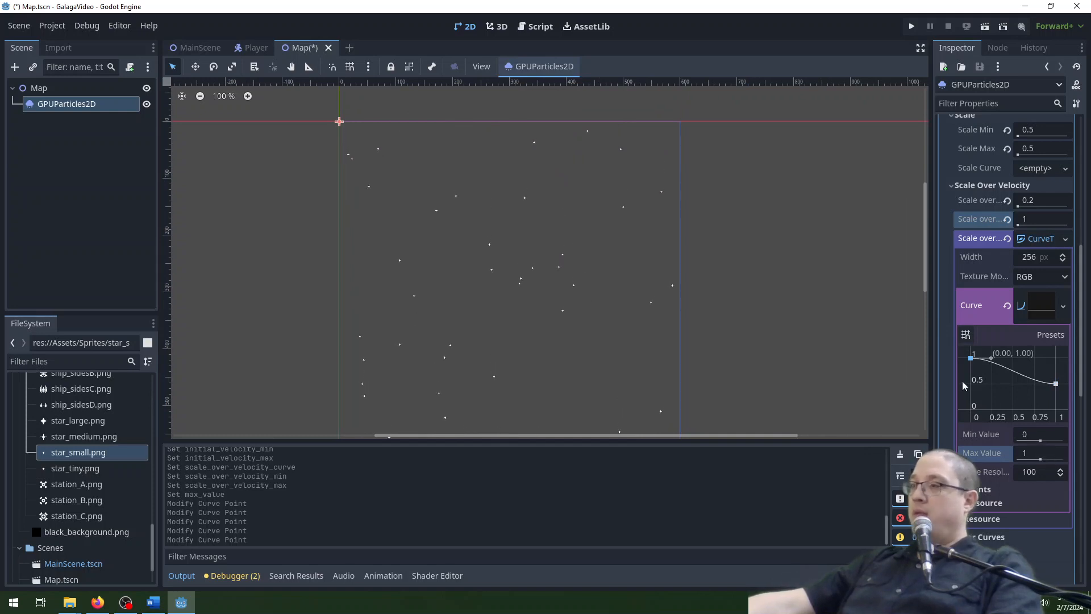
Set the scale-over-velocity range to a minimum velocity of 25 and a maximum of 50.
{"action": "left_click", "coordinate": [1058, 202]}
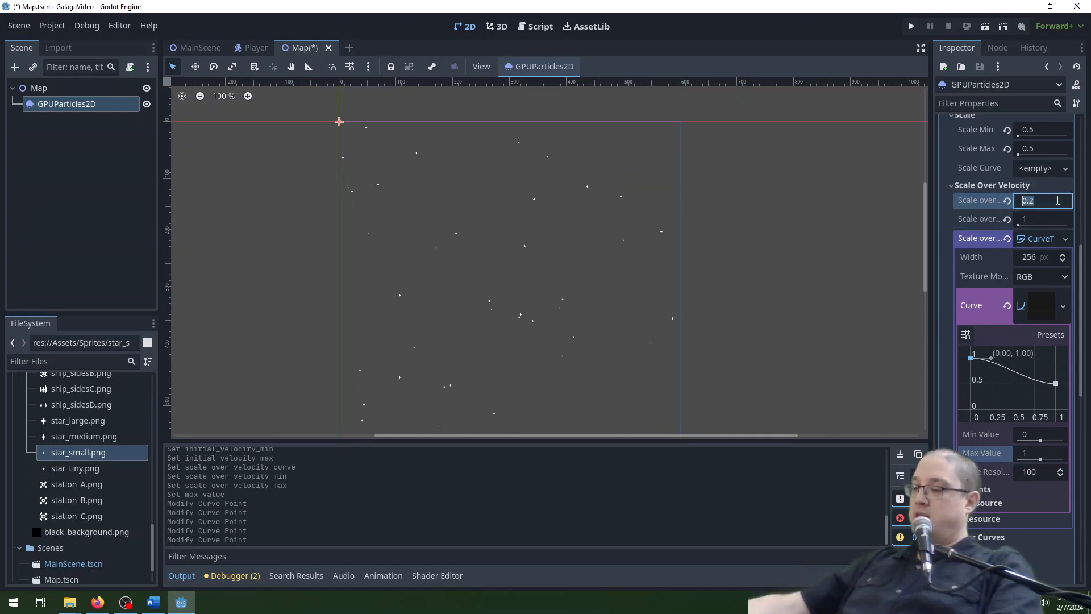
{"action": "type", "text": "25"}
{"action": "key", "text": "Tab"}
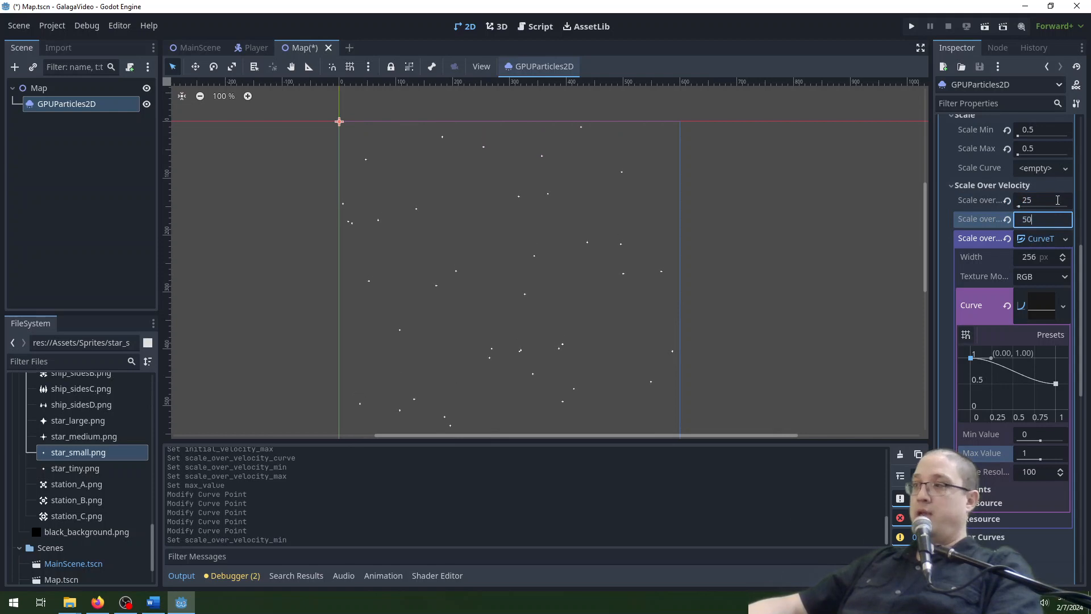
{"action": "type", "text": "50"}
{"action": "key", "text": "Return"}
{"action": "scroll", "coordinate": [778, 306], "scroll_direction": "down", "scroll_amount": 2}
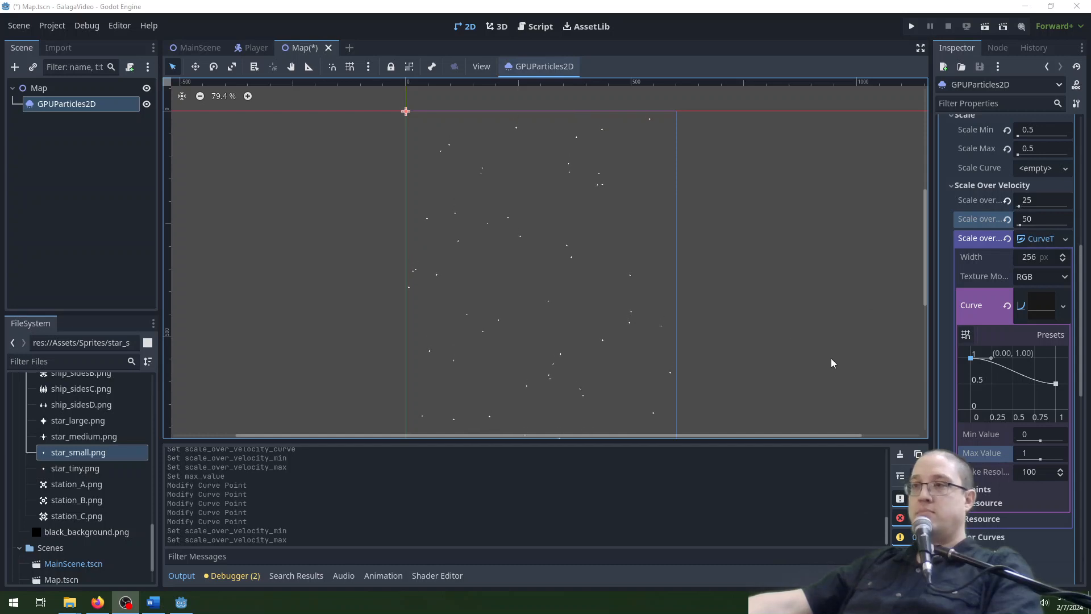
{"action": "middle_click_drag", "start_coordinate": [830, 358], "coordinate": [811, 287]}
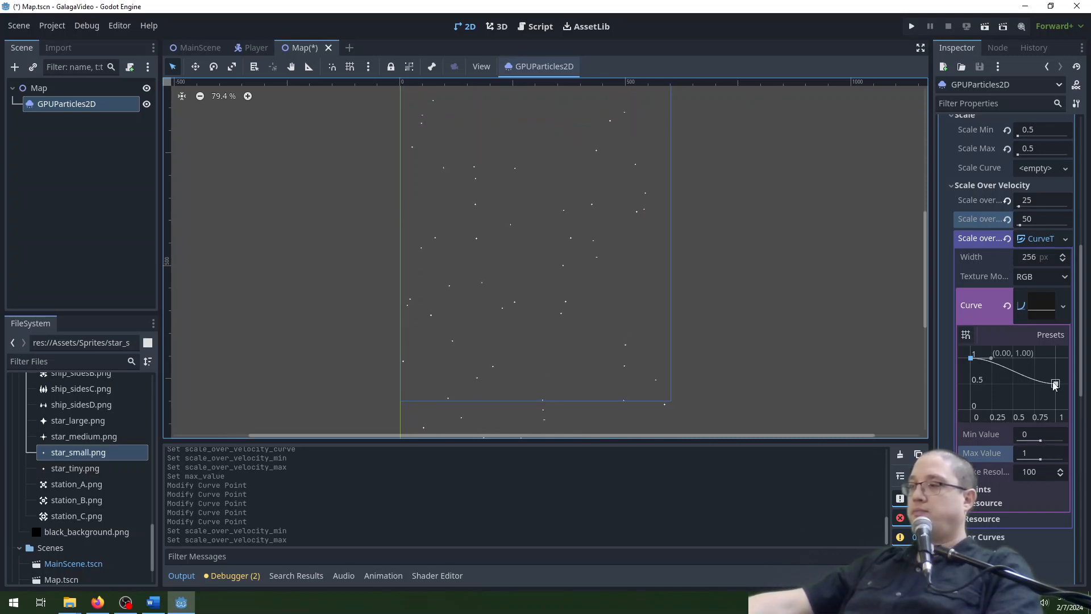
Reshape the curve to rise from about 0.32 to 1 and set the scale-over-velocity minimum to 5.
{"action": "left_click_drag", "start_coordinate": [1055, 383], "coordinate": [1055, 358]}
{"action": "left_click_drag", "start_coordinate": [971, 358], "coordinate": [970, 393]}
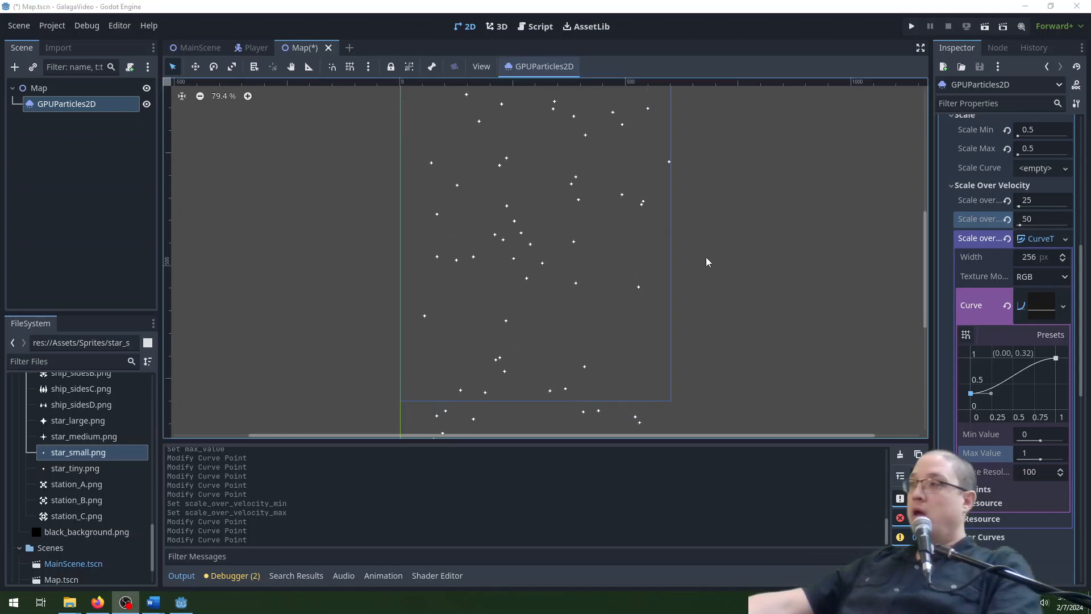
{"action": "left_click", "coordinate": [1055, 197]}
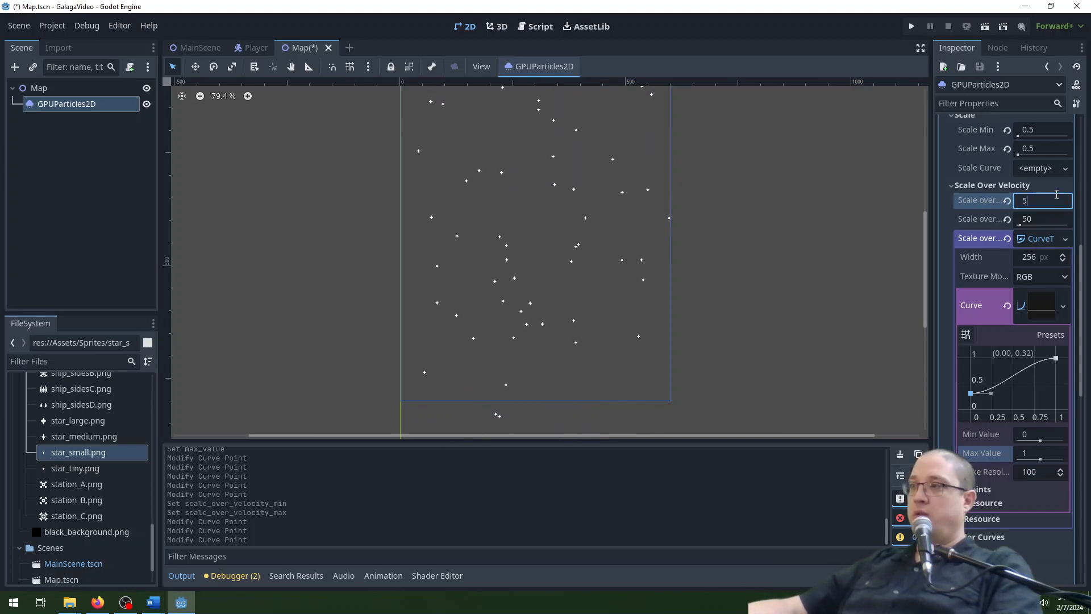
{"action": "left_click", "coordinate": [1041, 219]}
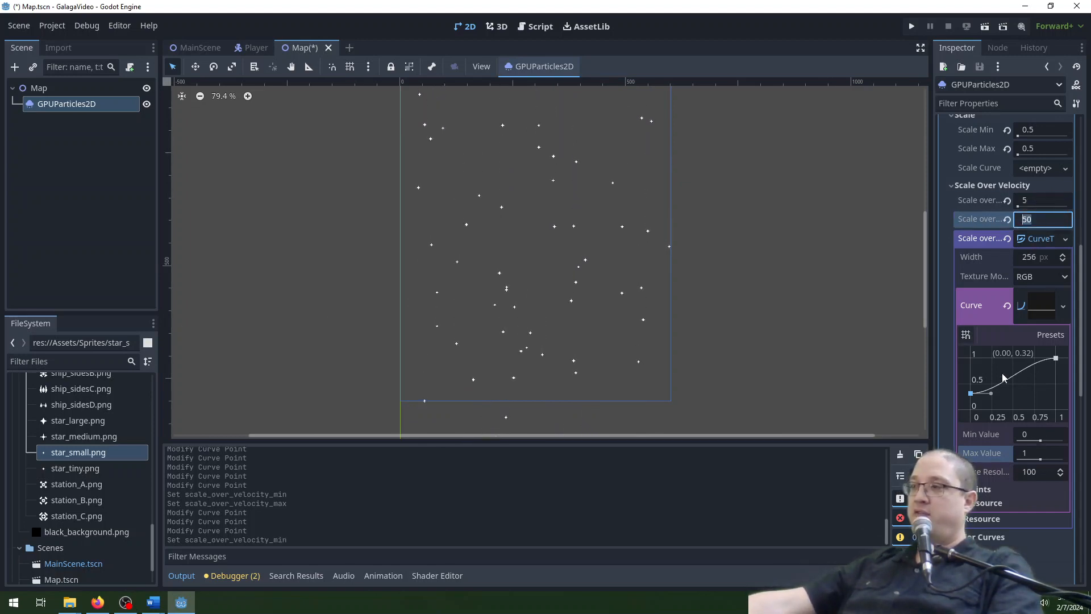
Lower the curve's start point to 0 and apply the linear preset for a straight rise from 0 to 1.
{"action": "left_click_drag", "start_coordinate": [972, 398], "coordinate": [973, 410]}
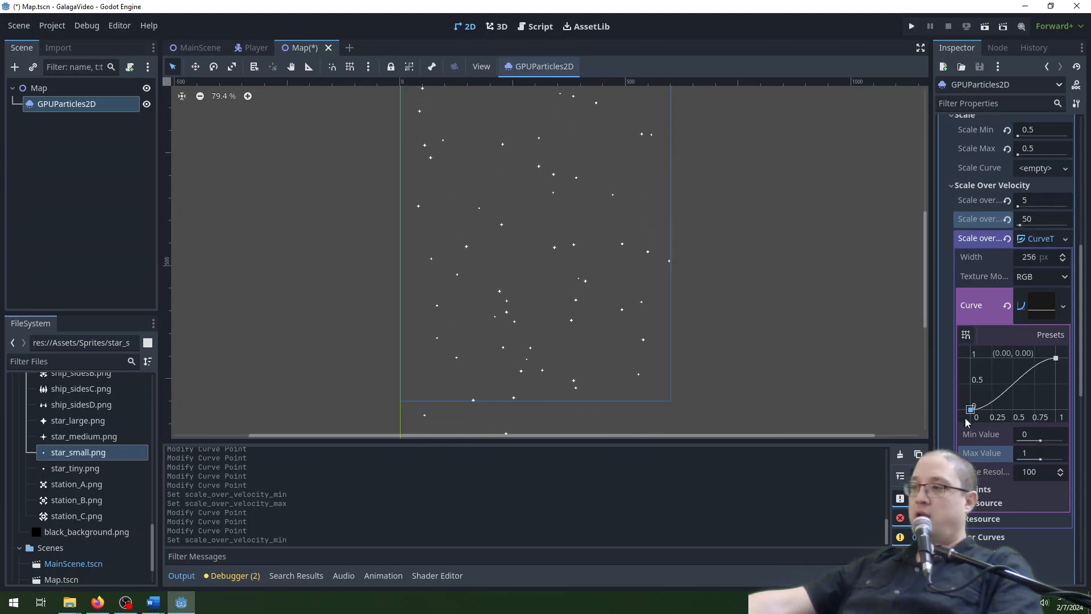
{"action": "left_click", "coordinate": [1050, 334]}
{"action": "left_click", "coordinate": [1052, 366]}
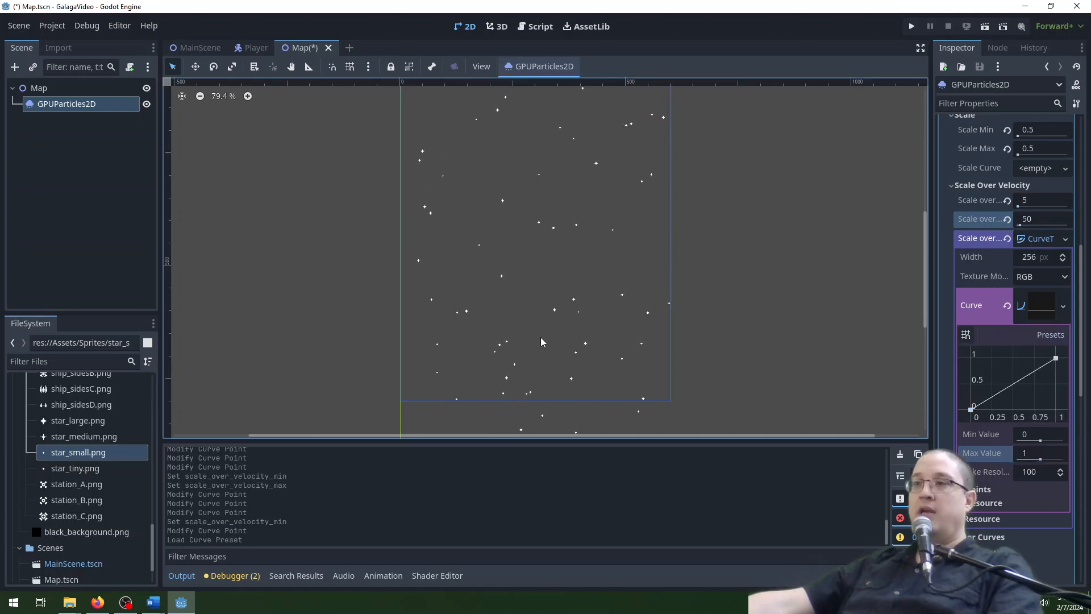
Set the scale-over-velocity minimum to 10.
{"action": "left_click", "coordinate": [1036, 200]}
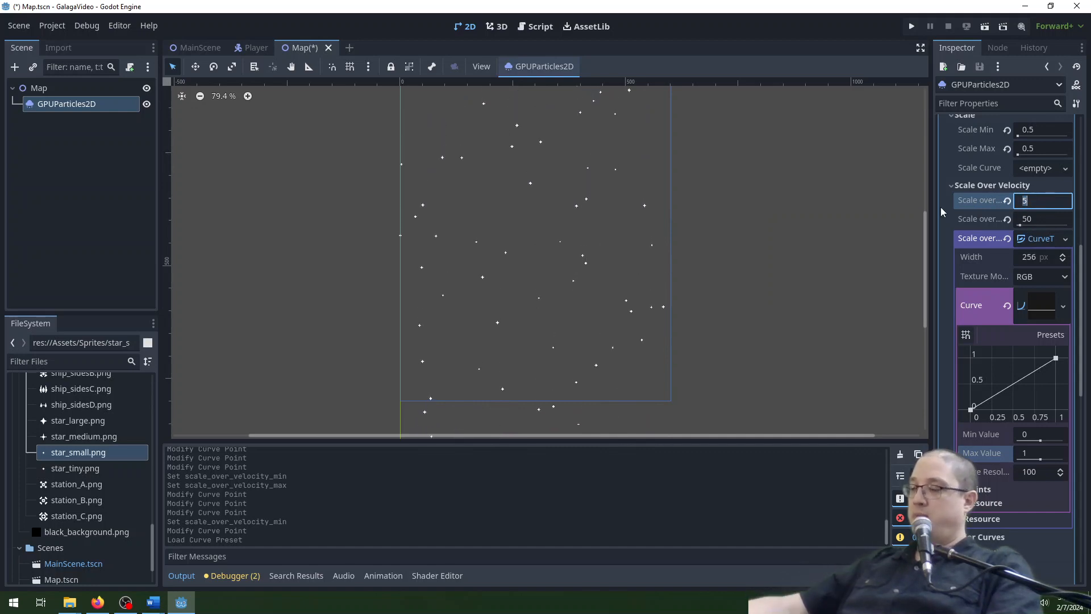
{"action": "type", "text": "10"}
{"action": "key", "text": "Return"}
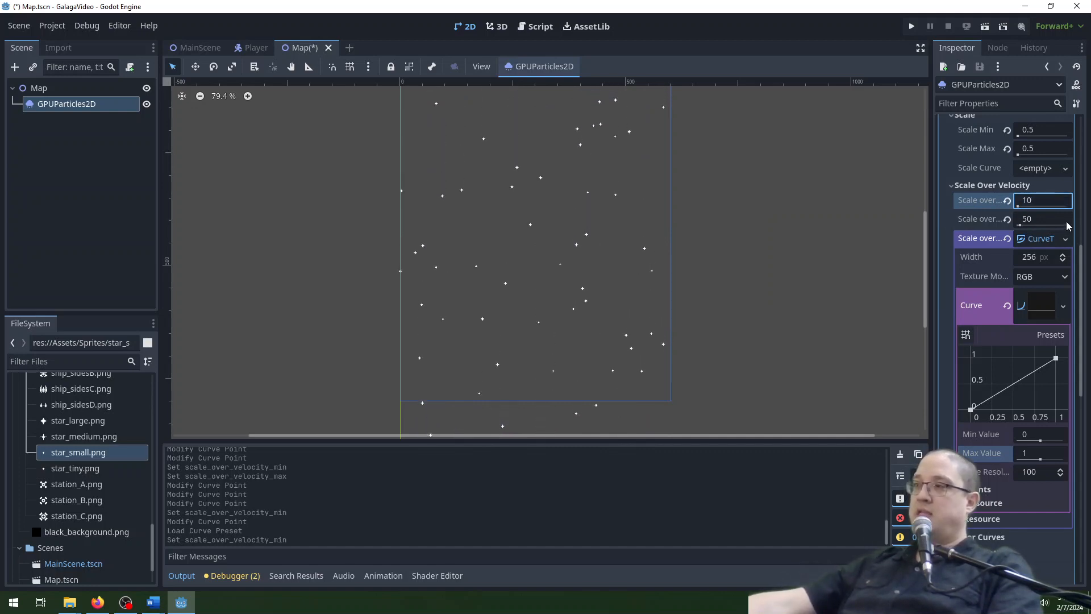
Set the particles' minimum initial velocity to 10.
{"action": "scroll", "coordinate": [1011, 219], "scroll_direction": "up", "scroll_amount": 4}
{"action": "left_click", "coordinate": [1049, 216]}
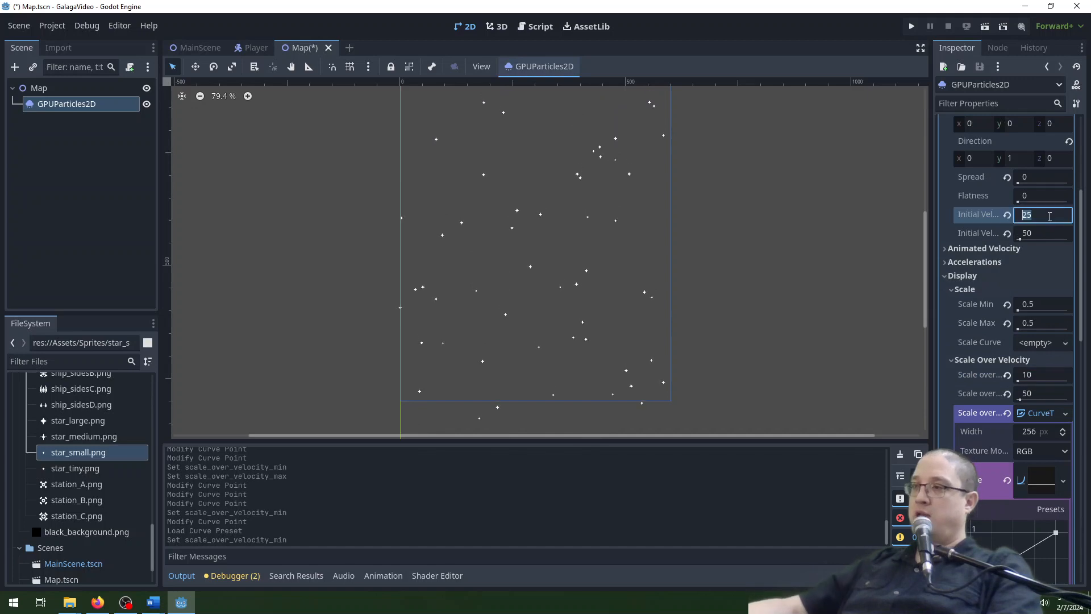
{"action": "type", "text": "01"}
{"action": "key", "text": "BackSpace"}
{"action": "key", "text": "BackSpace"}
{"action": "type", "text": "10"}
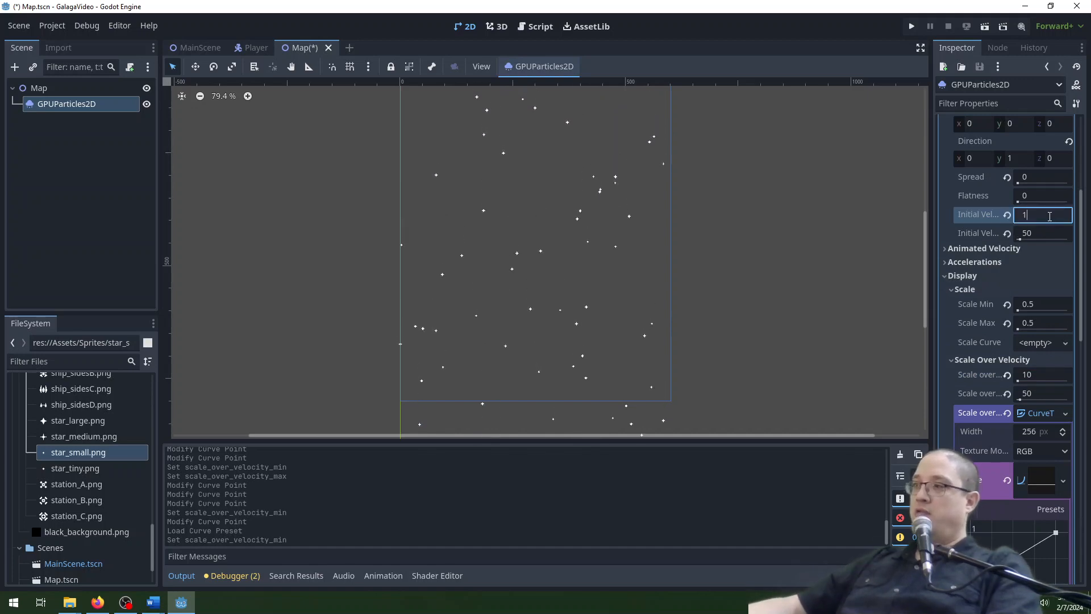
{"action": "key", "text": "Return"}
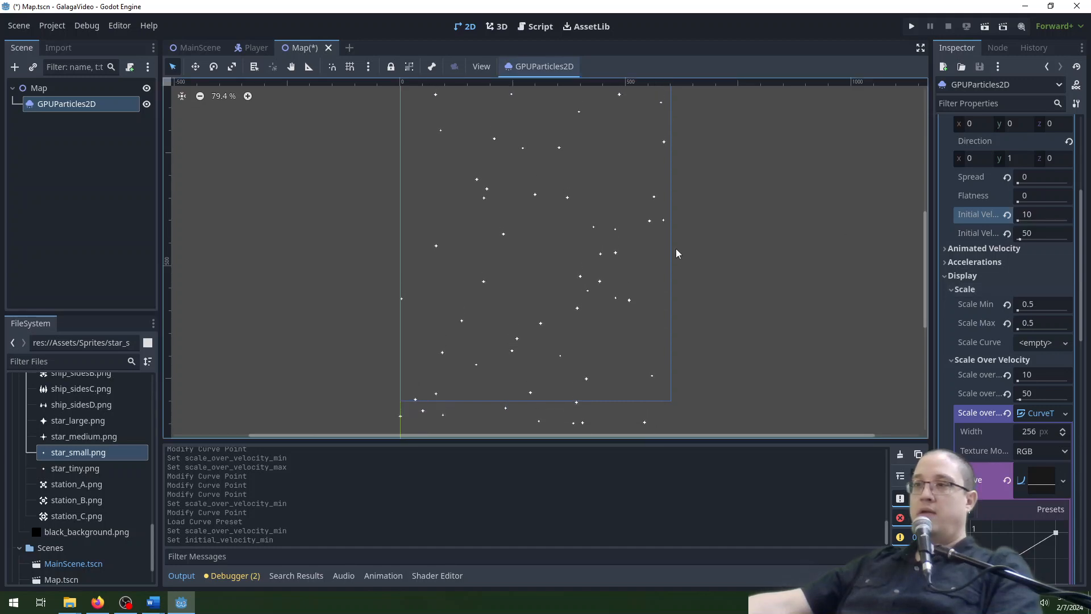
Examine how the falling stars vary in size and speed across the play area, close up and from farther out.
{"action": "scroll", "coordinate": [787, 255], "scroll_direction": "up", "scroll_amount": 2}
{"action": "scroll", "coordinate": [772, 244], "scroll_direction": "down", "scroll_amount": 4}
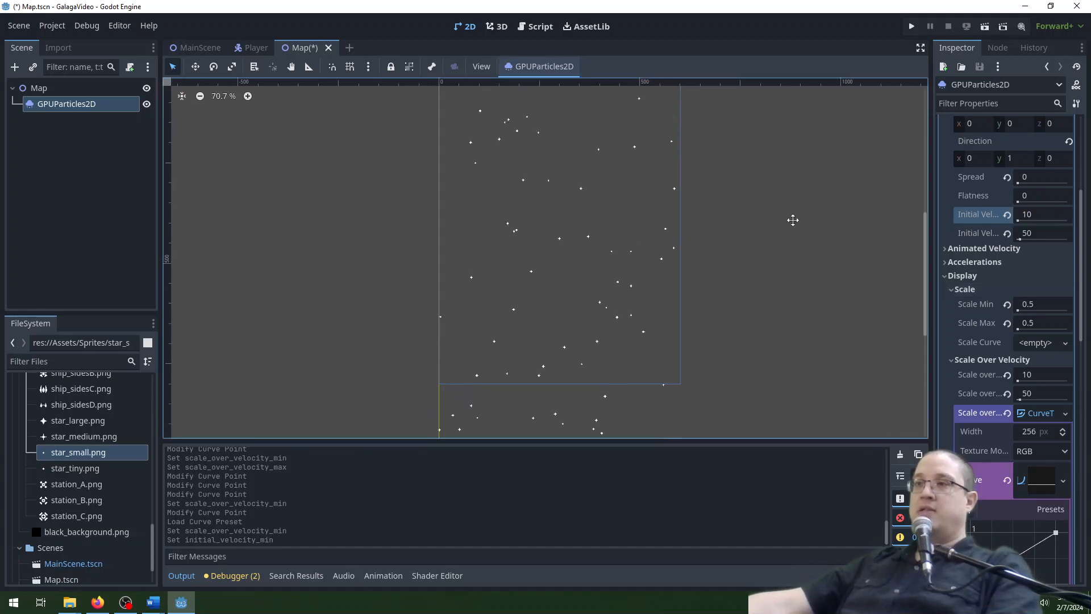
{"action": "mouse_move", "coordinate": [793, 220]}
{"action": "middle_mouse_down"}
{"action": "mouse_move", "coordinate": [782, 270]}
{"action": "mouse_move", "coordinate": [785, 211]}
{"action": "middle_mouse_up"}
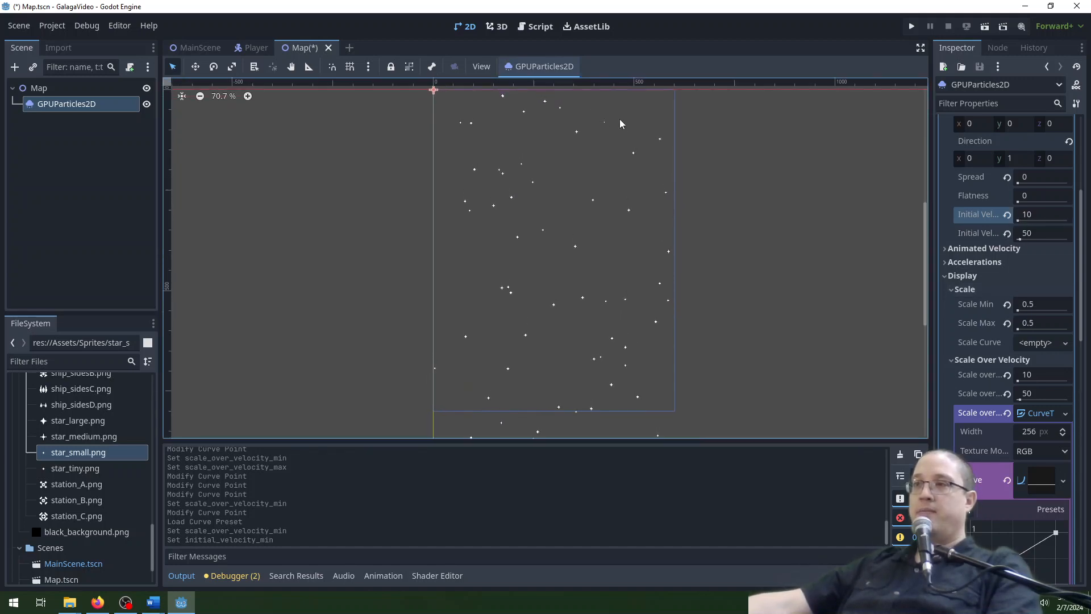
{"action": "scroll", "coordinate": [619, 119], "scroll_direction": "up", "scroll_amount": 1}
{"action": "scroll", "coordinate": [667, 151], "scroll_direction": "up", "scroll_amount": 8}
{"action": "middle_click_drag", "start_coordinate": [631, 142], "coordinate": [662, 241]}
{"action": "scroll", "coordinate": [600, 205], "scroll_direction": "up", "scroll_amount": 6}
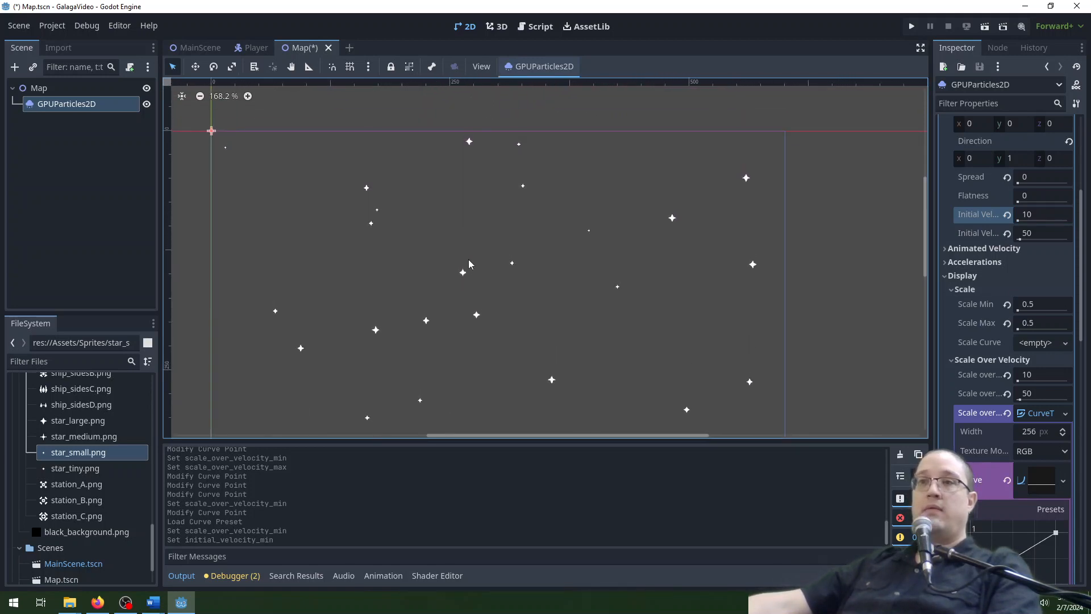
{"action": "scroll", "coordinate": [538, 227], "scroll_direction": "down", "scroll_amount": 3}
{"action": "scroll", "coordinate": [538, 227], "scroll_direction": "down", "scroll_amount": 2}
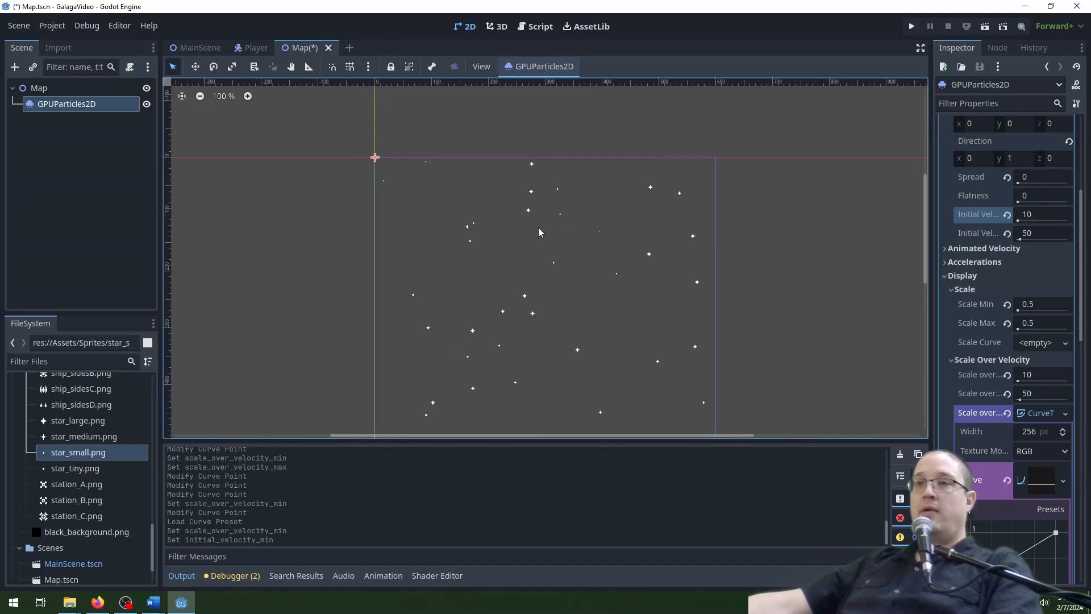
{"action": "middle_click_drag", "start_coordinate": [796, 332], "coordinate": [774, 276]}
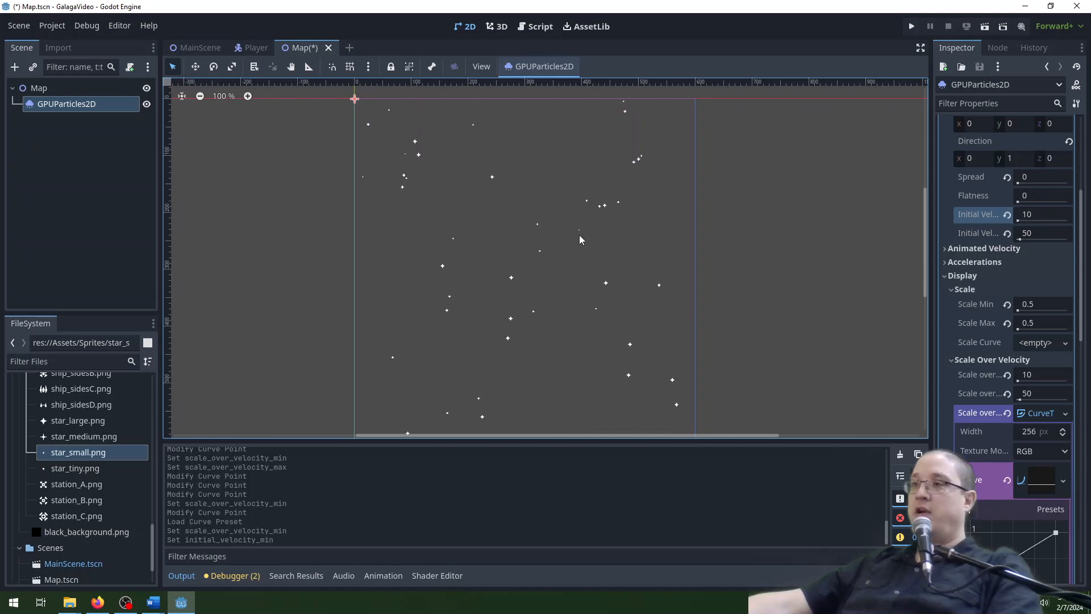
Set the minimum velocity reference for the scale-over-velocity curve to 5.
{"action": "left_click", "coordinate": [1048, 375]}
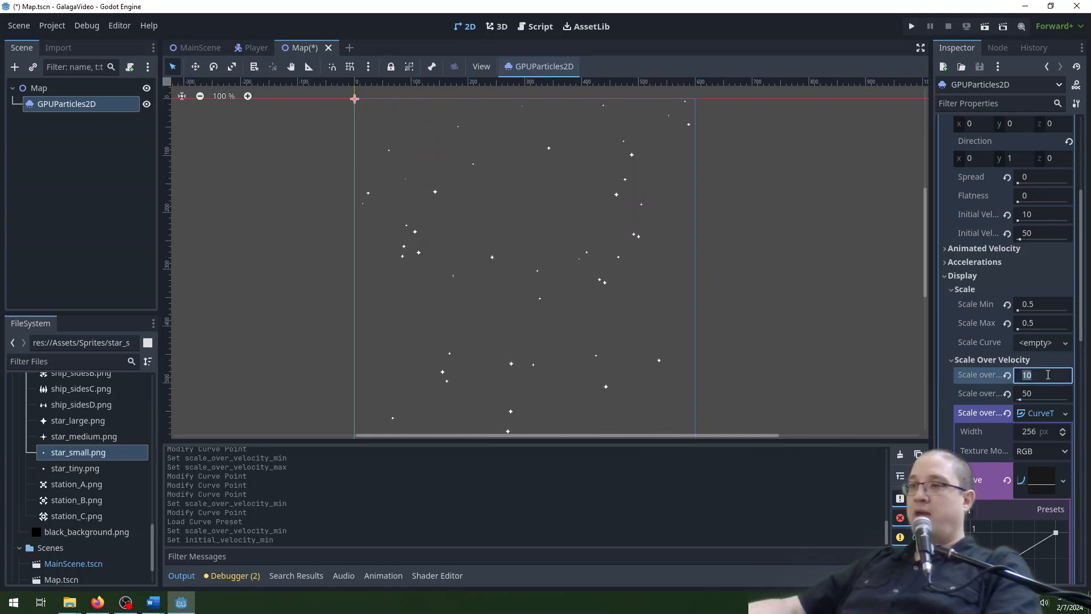
{"action": "type", "text": "5"}
{"action": "key", "text": "Return"}
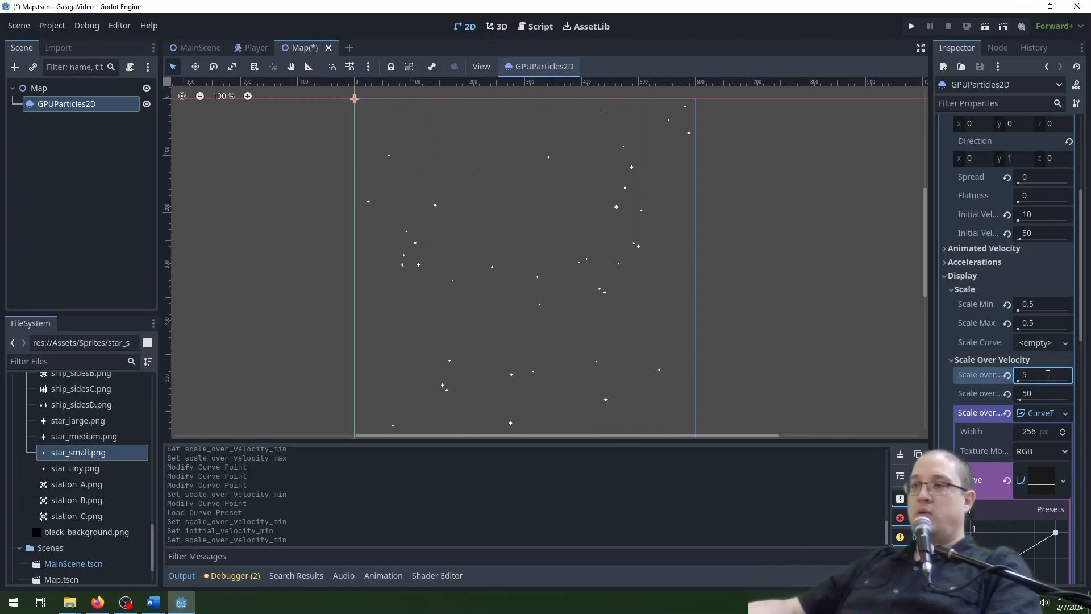
Set the particles' minimum initial velocity to 15.
{"action": "left_click", "coordinate": [1047, 215]}
{"action": "type", "text": "15"}
{"action": "key", "text": "Return"}
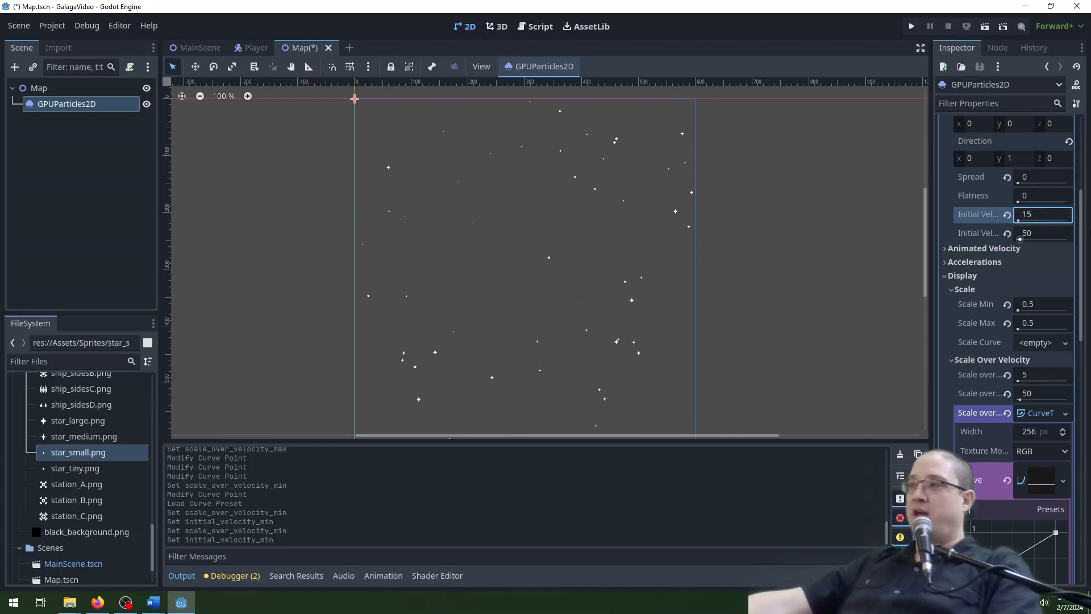
Set both the minimum and maximum scale of the star particles to 0.75.
{"action": "left_click", "coordinate": [1056, 307]}
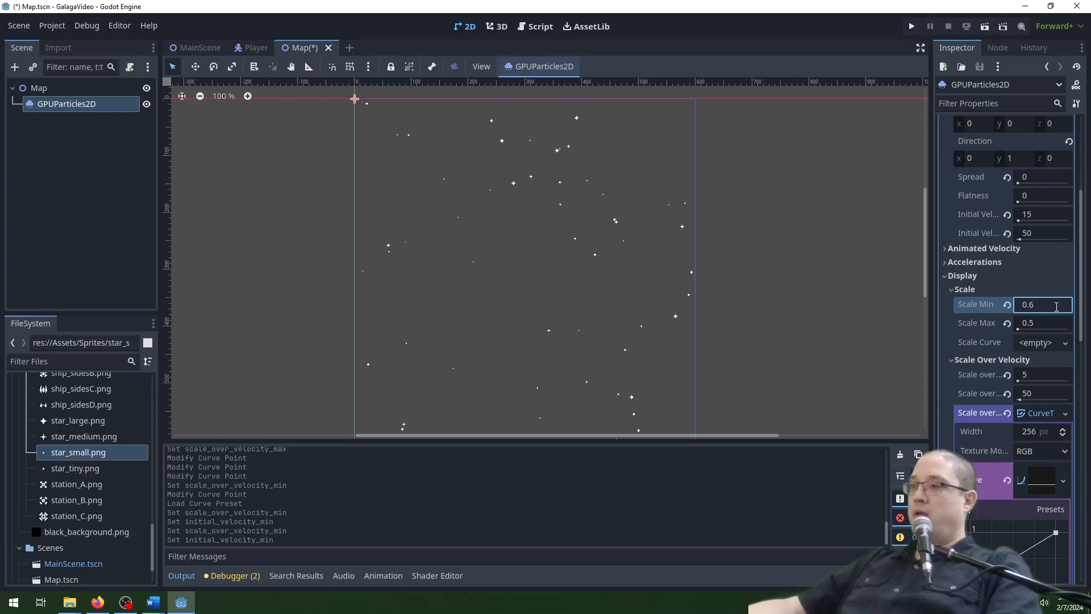
{"action": "key", "text": "BackSpace"}
{"action": "type", "text": "75"}
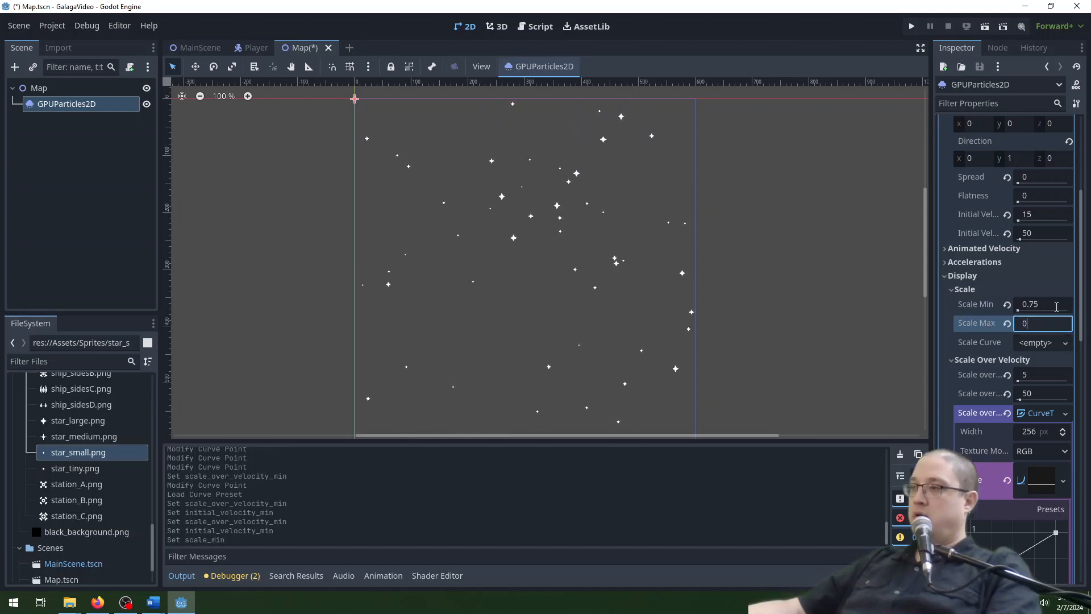
{"action": "key", "text": "Tab"}
{"action": "type", "text": "0.75"}
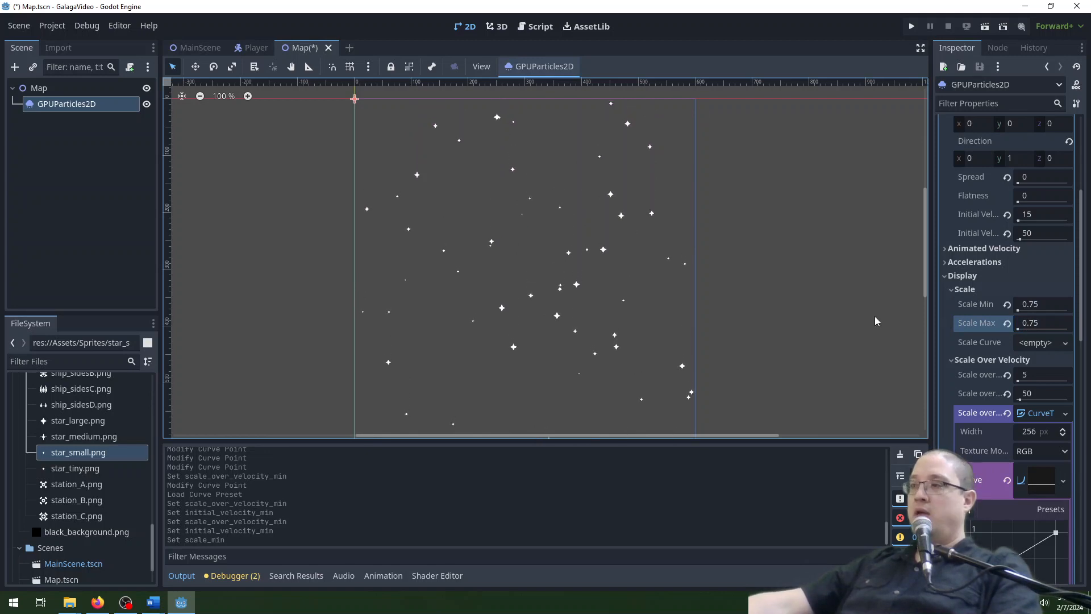
Raise the starting point of the scale-over-velocity curve to about 0.23 so the slowest stars are larger.
{"action": "scroll", "coordinate": [981, 526], "scroll_direction": "down", "scroll_amount": 3}
{"action": "scroll", "coordinate": [982, 526], "scroll_direction": "up", "scroll_amount": 2}
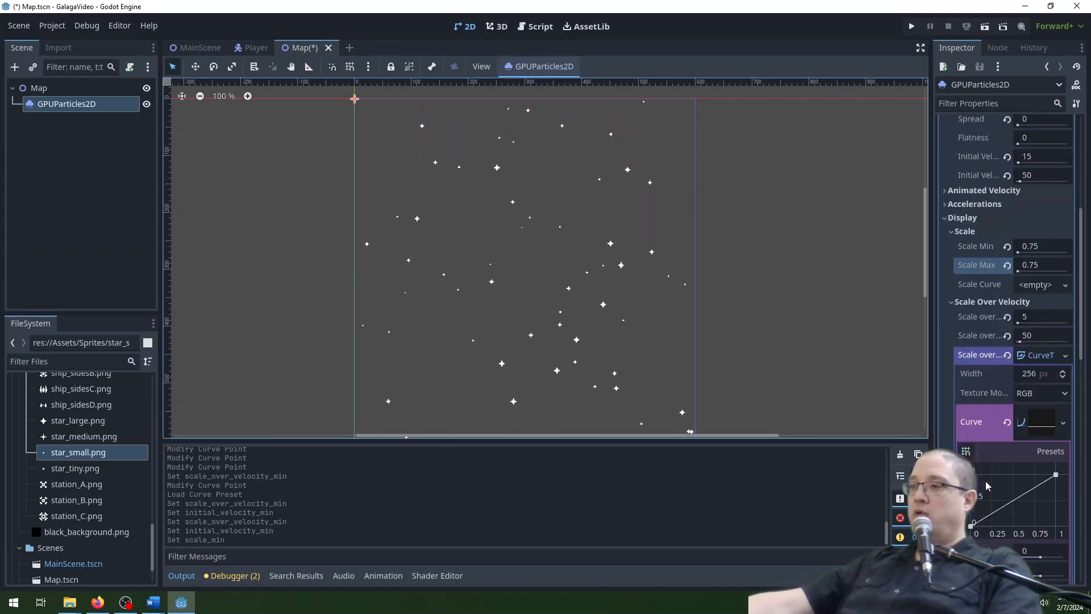
{"action": "scroll", "coordinate": [982, 511], "scroll_direction": "down", "scroll_amount": 1}
{"action": "left_click_drag", "start_coordinate": [970, 467], "coordinate": [971, 454]}
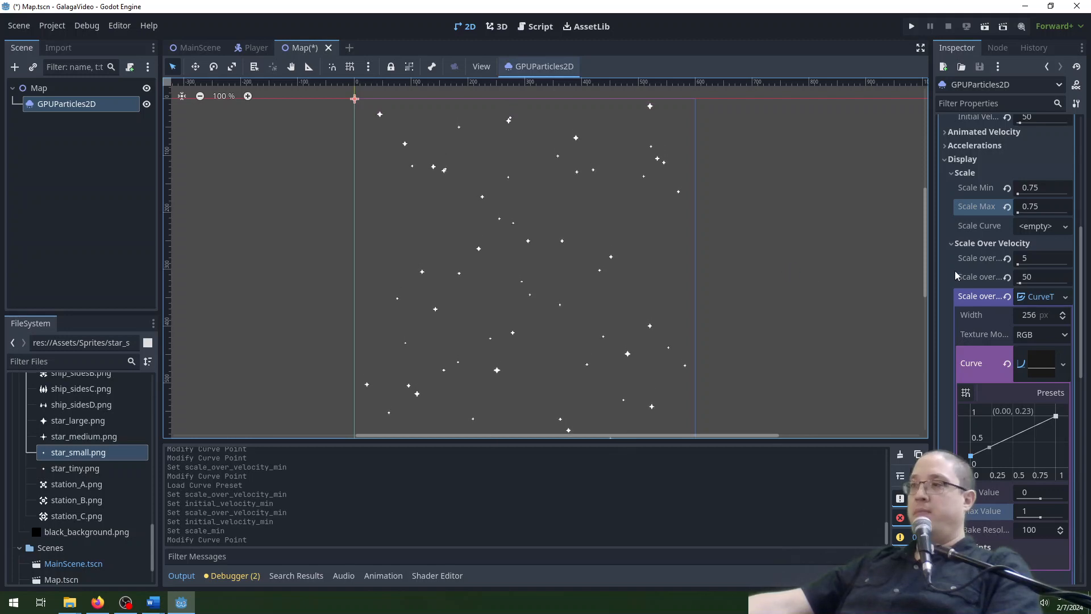
Set the particles' lifetime and preprocess time to 60 seconds each.
{"action": "scroll", "coordinate": [987, 260], "scroll_direction": "down", "scroll_amount": 3}
{"action": "scroll", "coordinate": [987, 260], "scroll_direction": "down", "scroll_amount": 8}
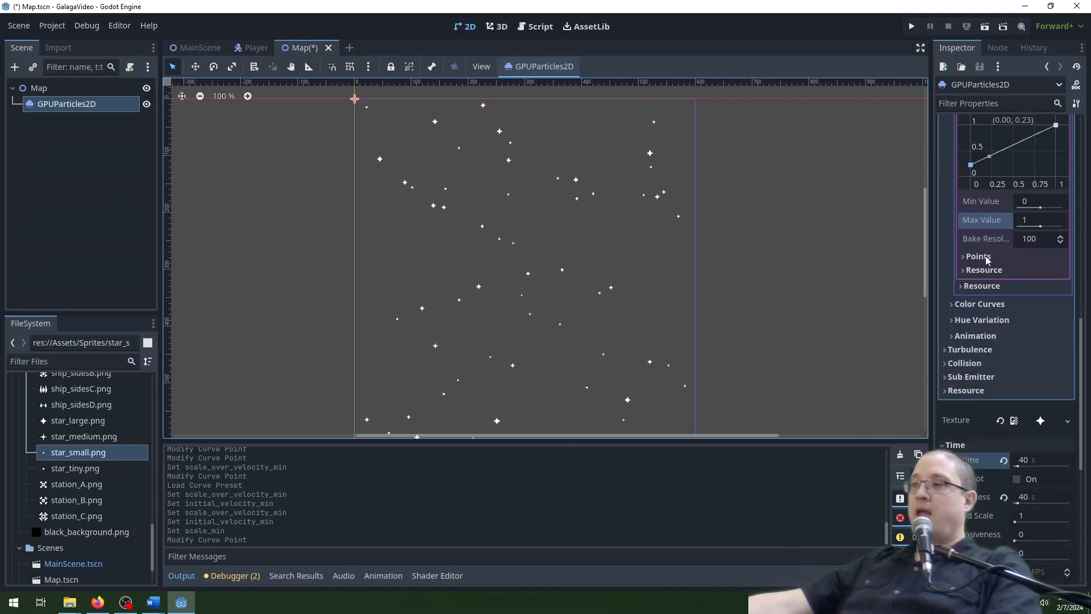
{"action": "left_click", "coordinate": [1039, 346]}
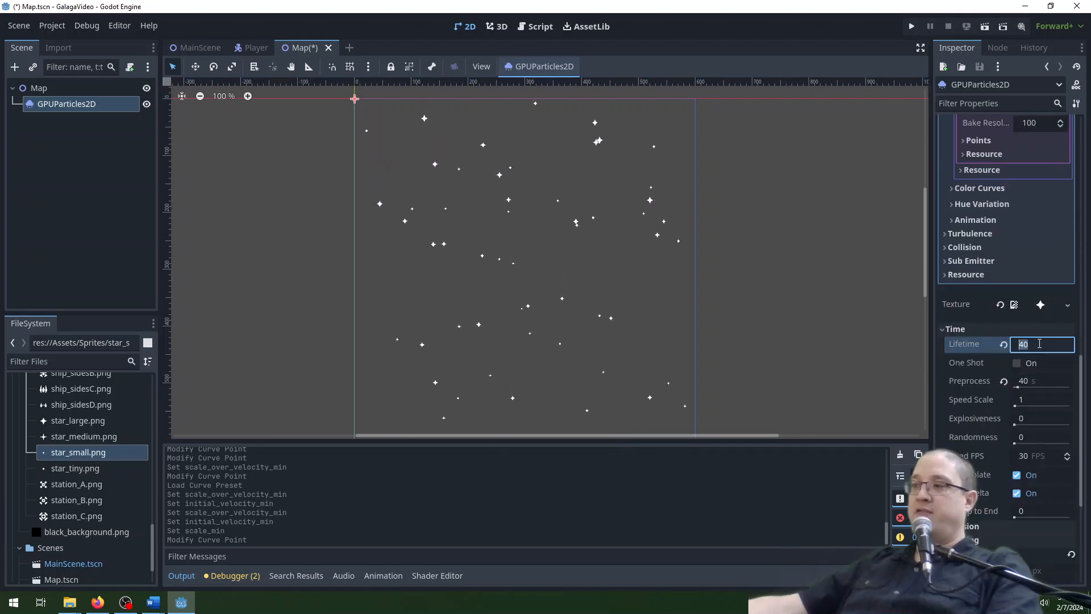
{"action": "scroll", "coordinate": [1024, 297], "scroll_direction": "up", "scroll_amount": 10}
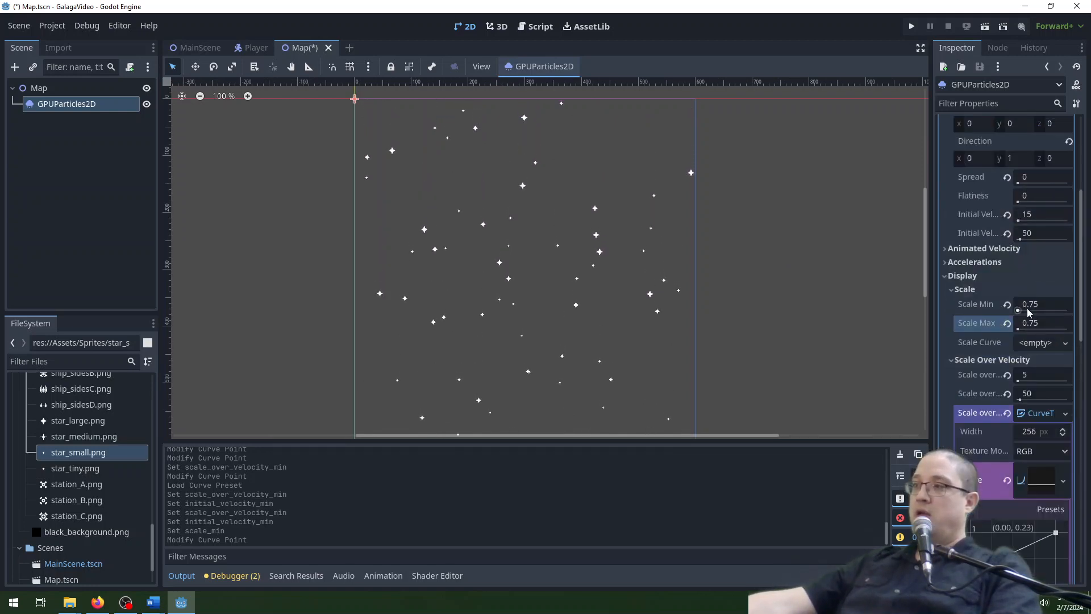
{"action": "scroll", "coordinate": [1038, 355], "scroll_direction": "down", "scroll_amount": 10}
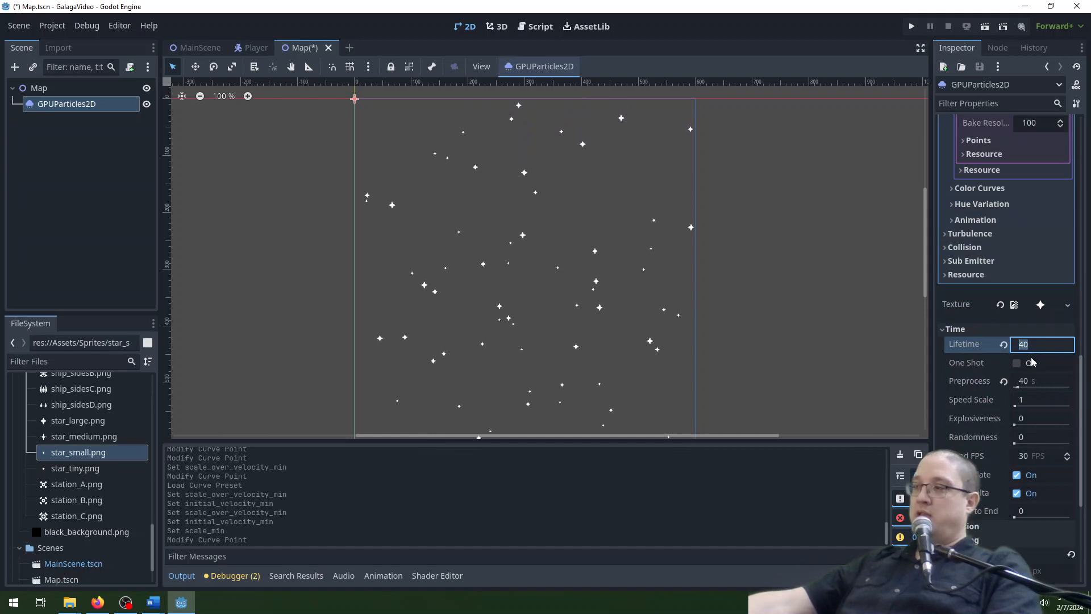
{"action": "type", "text": "60"}
{"action": "key", "text": "Tab"}
{"action": "type", "text": "60"}
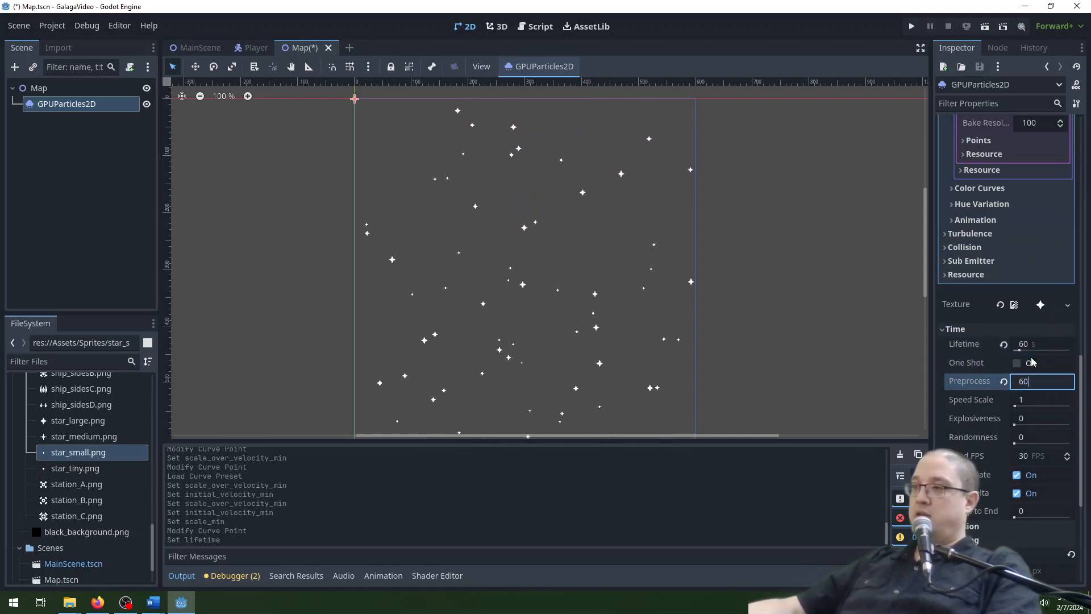
{"action": "key", "text": "Return"}
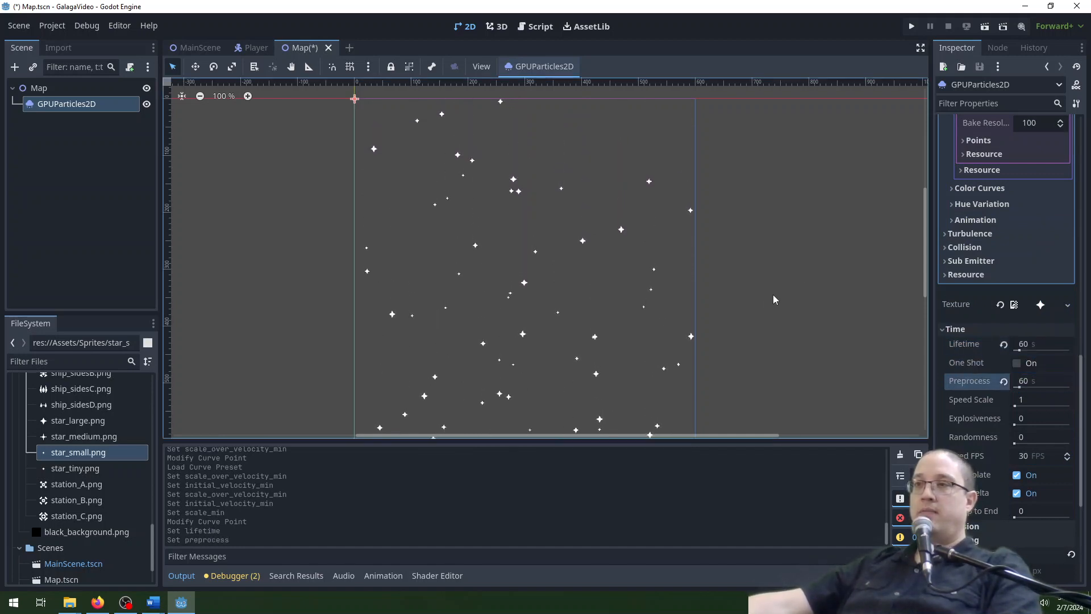
Examine the star field across the whole play area and review the particles' velocity, scale and curve settings.
{"action": "scroll", "coordinate": [777, 288], "scroll_direction": "down", "scroll_amount": 5}
{"action": "middle_click_drag", "start_coordinate": [776, 323], "coordinate": [721, 254]}
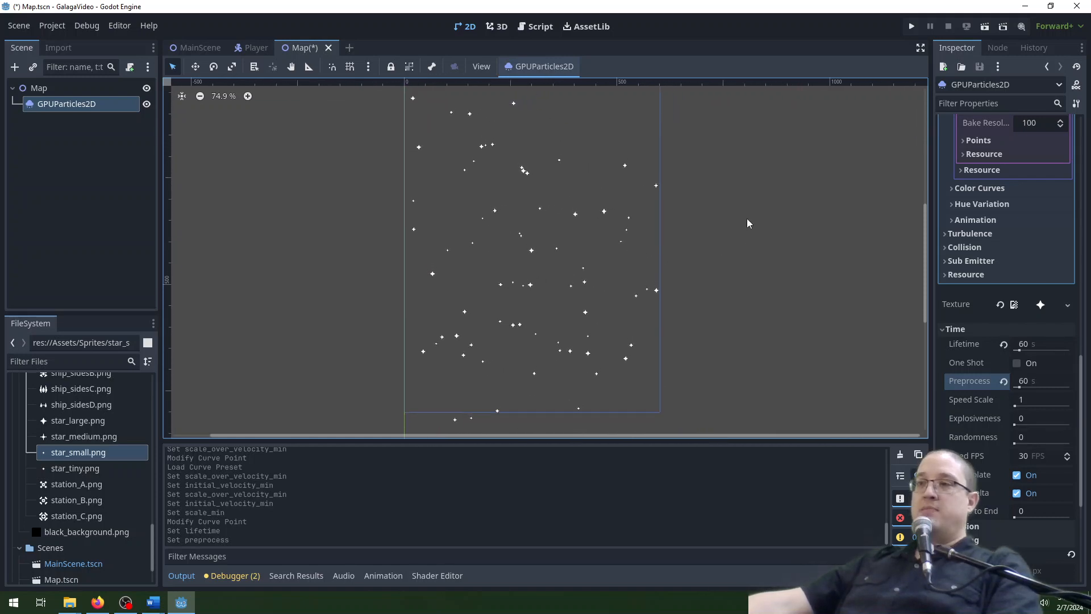
{"action": "scroll", "coordinate": [746, 218], "scroll_direction": "down", "scroll_amount": 1}
{"action": "middle_click_drag", "start_coordinate": [746, 218], "coordinate": [751, 241]}
{"action": "middle_click_drag", "start_coordinate": [763, 280], "coordinate": [756, 279]}
{"action": "scroll", "coordinate": [984, 304], "scroll_direction": "up", "scroll_amount": 3}
{"action": "scroll", "coordinate": [984, 307], "scroll_direction": "up", "scroll_amount": 4}
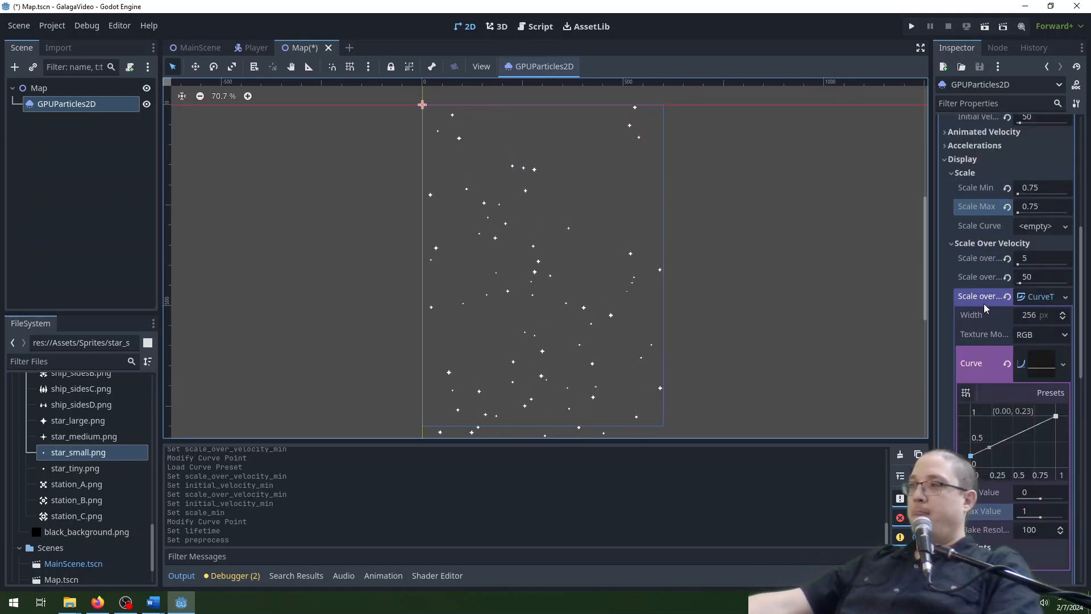
{"action": "scroll", "coordinate": [985, 305], "scroll_direction": "up", "scroll_amount": 3}
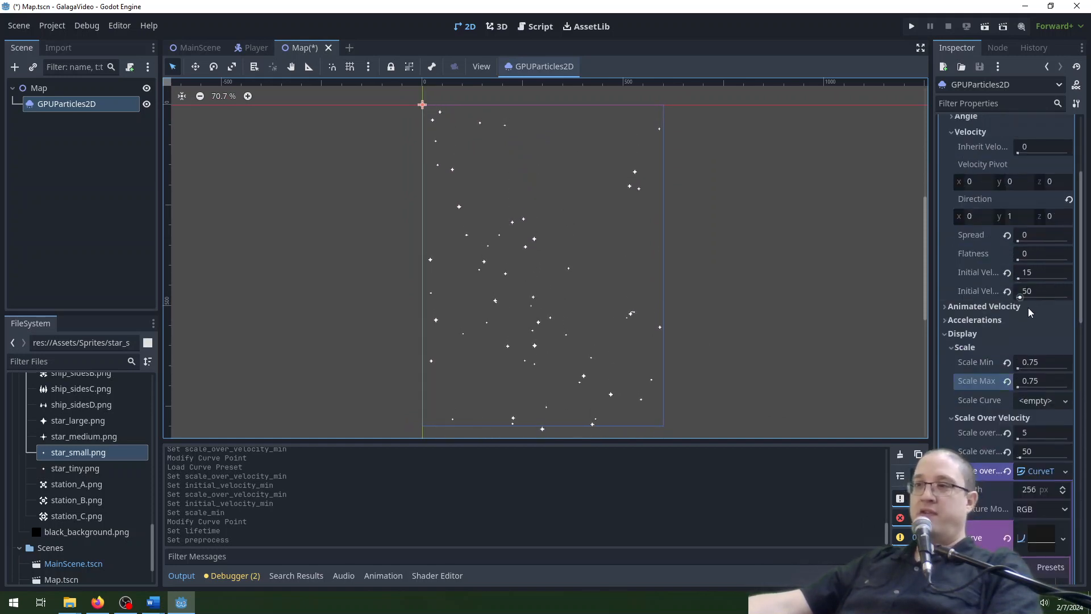
{"action": "scroll", "coordinate": [1023, 322], "scroll_direction": "down", "scroll_amount": 3}
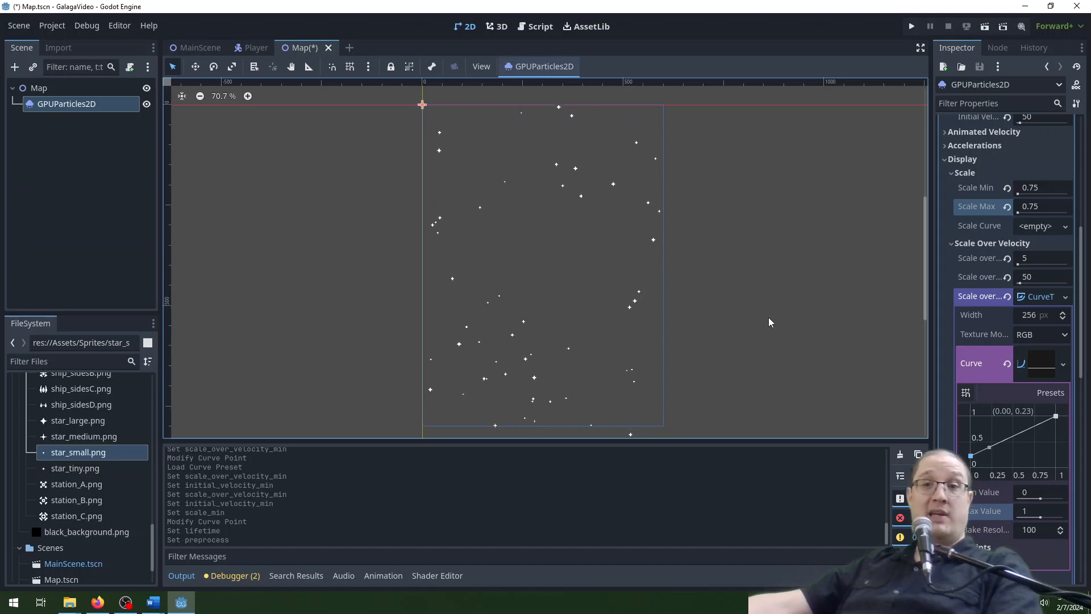
Add black_background.png to the Map scene as a sprite covering the play area, at about (298, 401).
{"action": "left_click", "coordinate": [153, 602]}
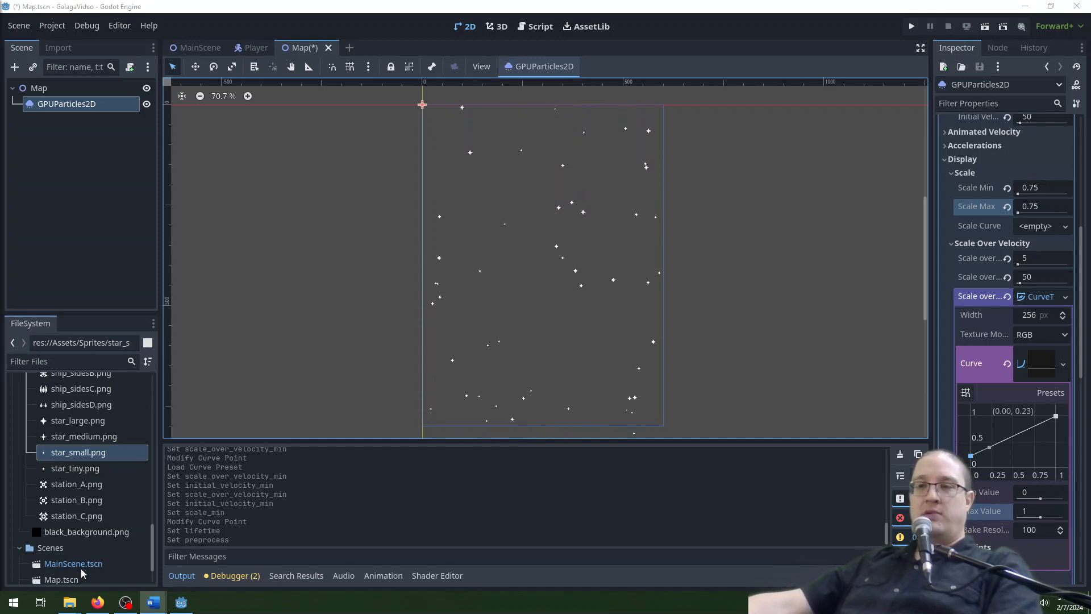
{"action": "left_click", "coordinate": [77, 537]}
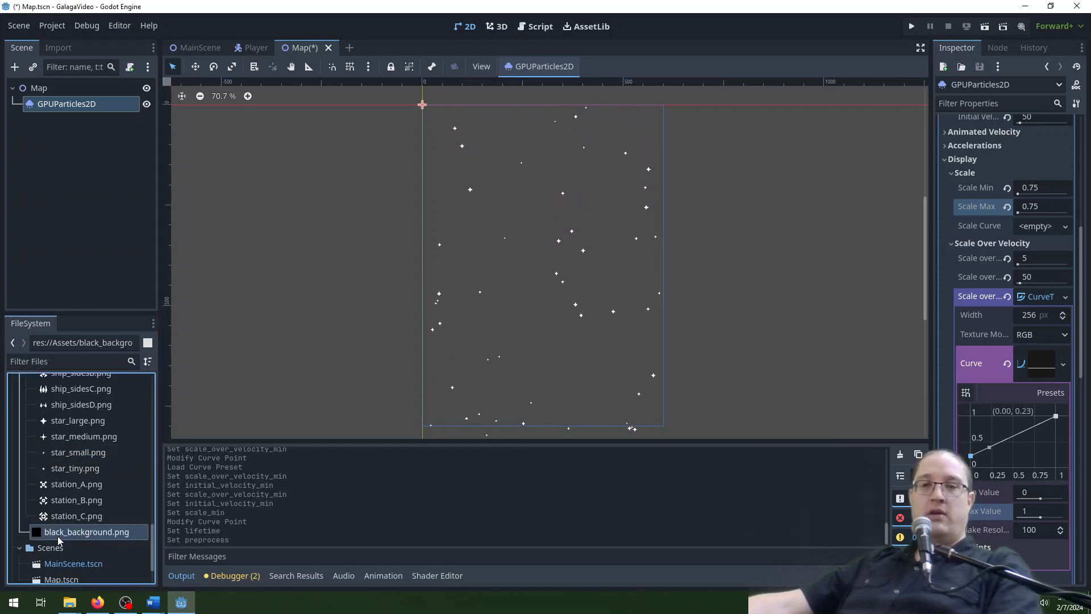
{"action": "left_click_drag", "start_coordinate": [66, 534], "coordinate": [547, 272]}
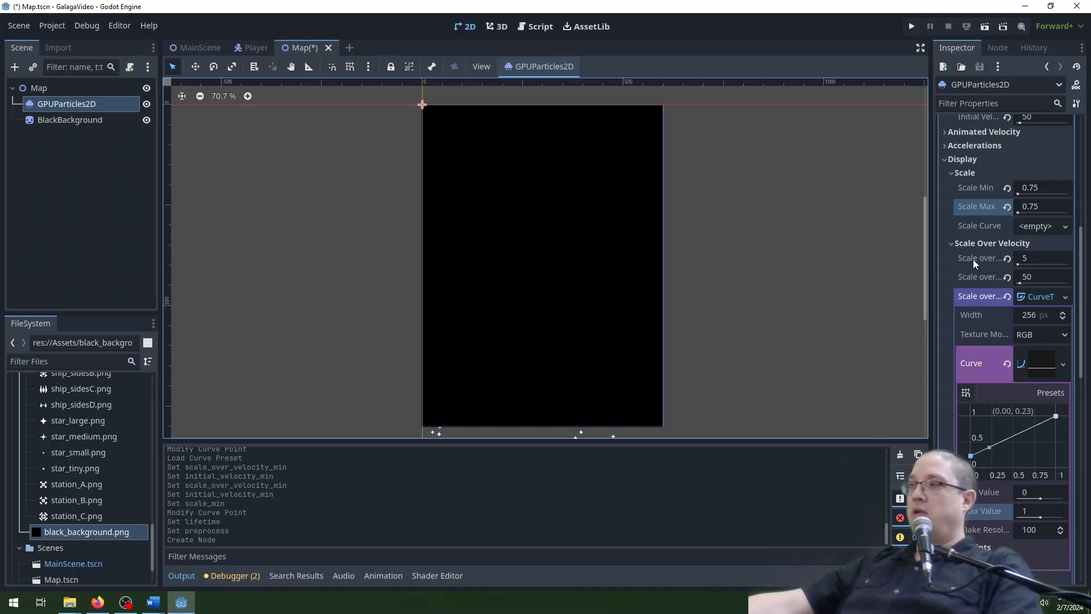
{"action": "scroll", "coordinate": [972, 259], "scroll_direction": "up", "scroll_amount": 4}
Set the BlackBackground sprite's position to x 300 and y 400 px.
{"action": "left_click", "coordinate": [90, 120]}
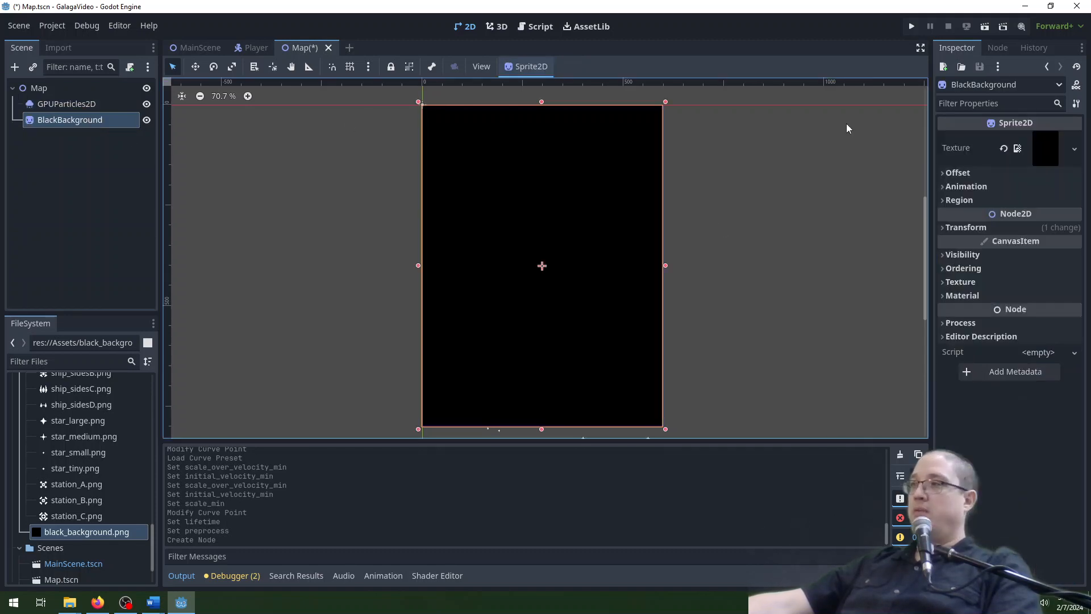
{"action": "left_click", "coordinate": [1017, 227]}
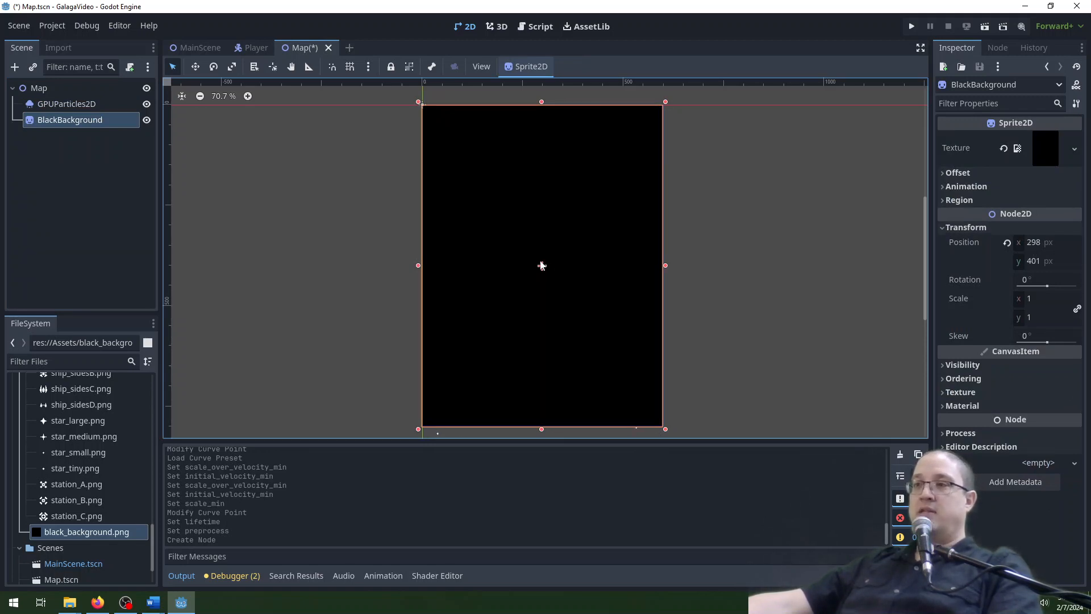
{"action": "left_click", "coordinate": [1050, 243]}
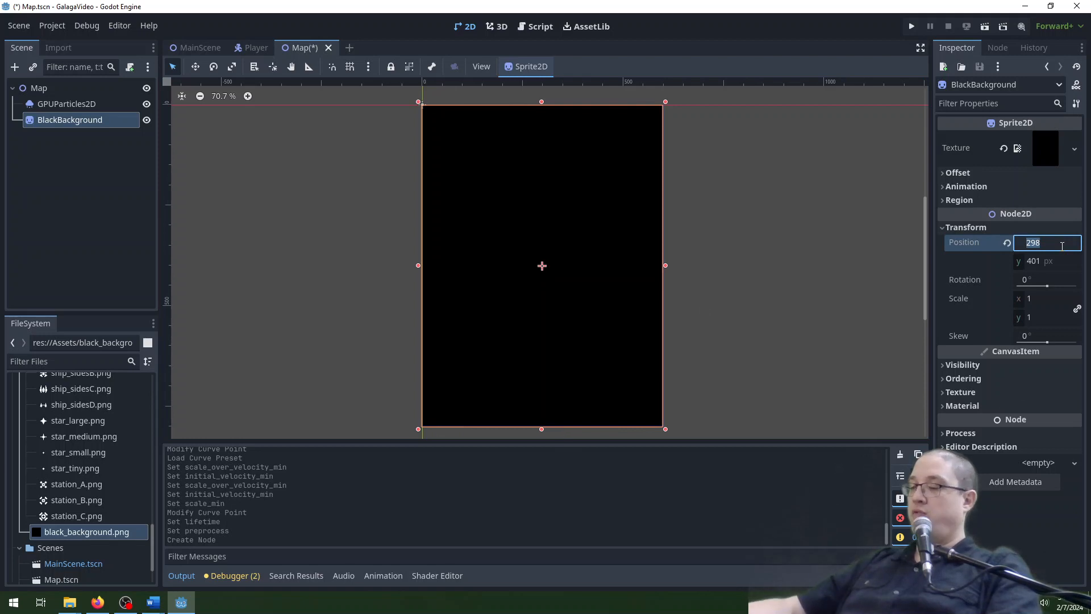
{"action": "type", "text": "300"}
{"action": "key", "text": "Tab"}
{"action": "type", "text": "040"}
{"action": "key", "text": "Return"}
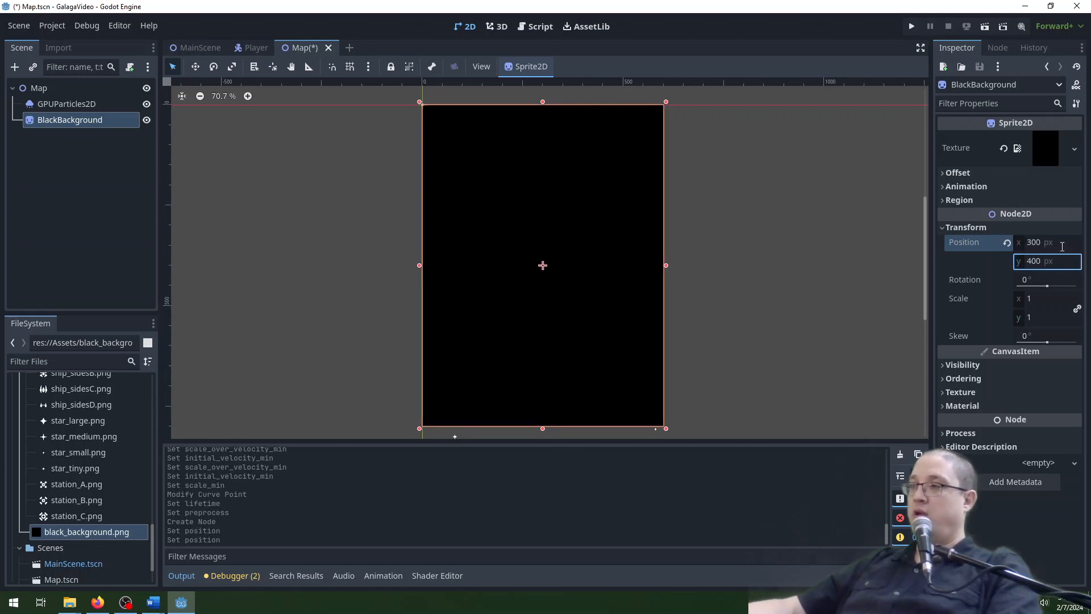
{"action": "left_click", "coordinate": [655, 188]}
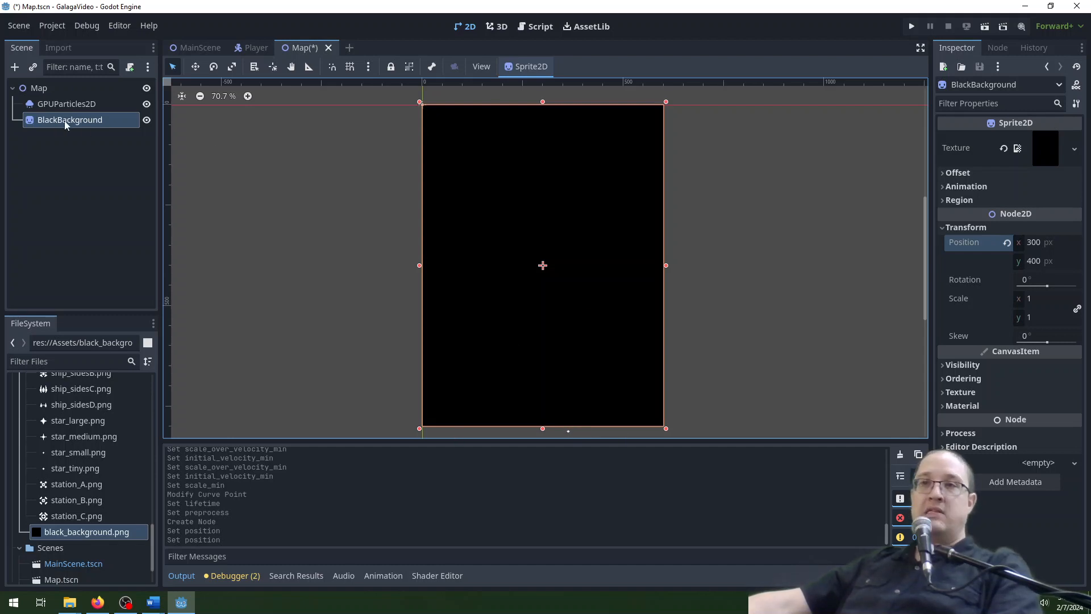
Reorder BlackBackground above GPUParticles2D in the scene tree so it draws behind the stars, and save the Map scene.
{"action": "left_click_drag", "start_coordinate": [65, 125], "coordinate": [73, 103]}
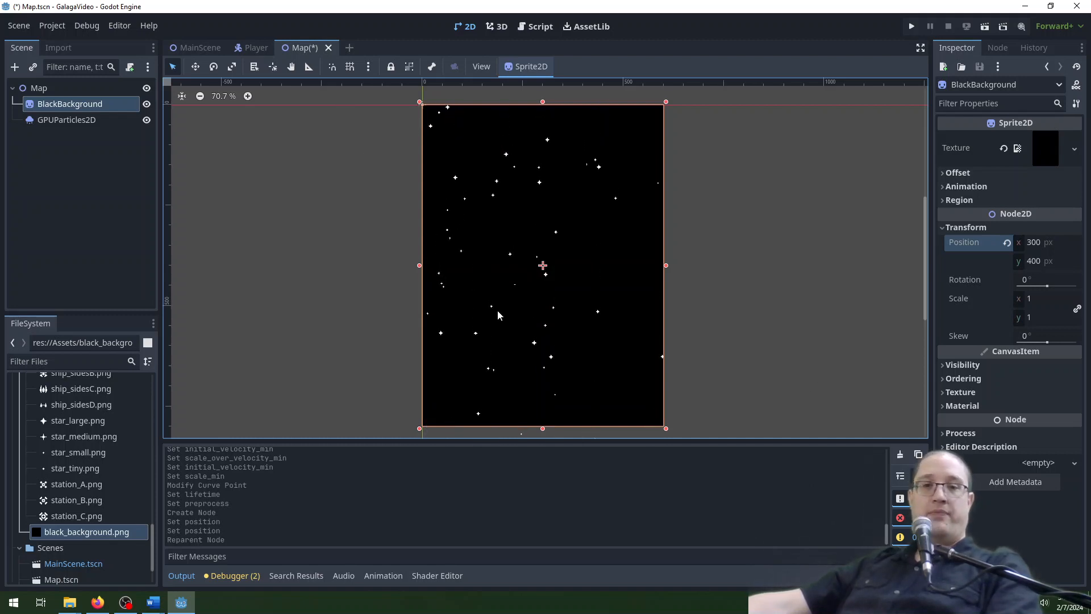
{"action": "key", "text": "ctrl+s"}
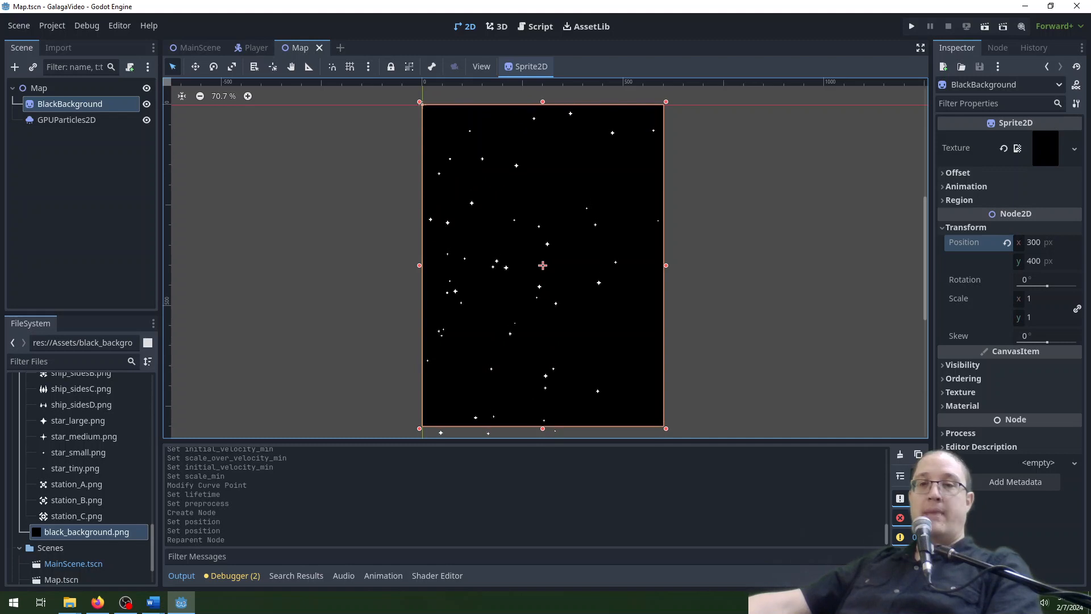
Instance Map.tscn in MainScene as a child placed above the Player node.
{"action": "left_click", "coordinate": [194, 47]}
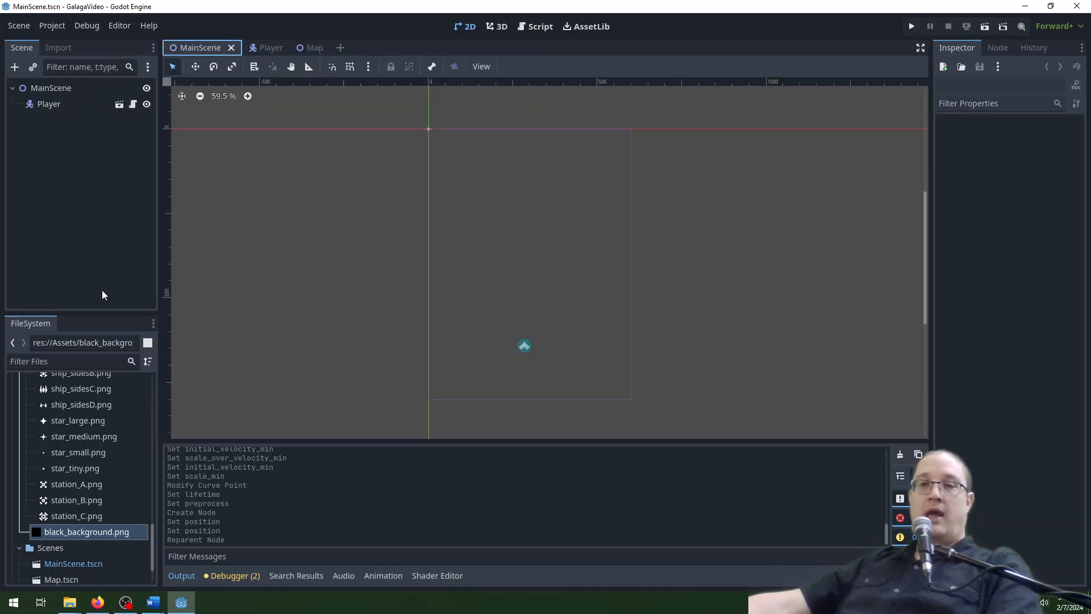
{"action": "scroll", "coordinate": [87, 508], "scroll_direction": "down", "scroll_amount": 3}
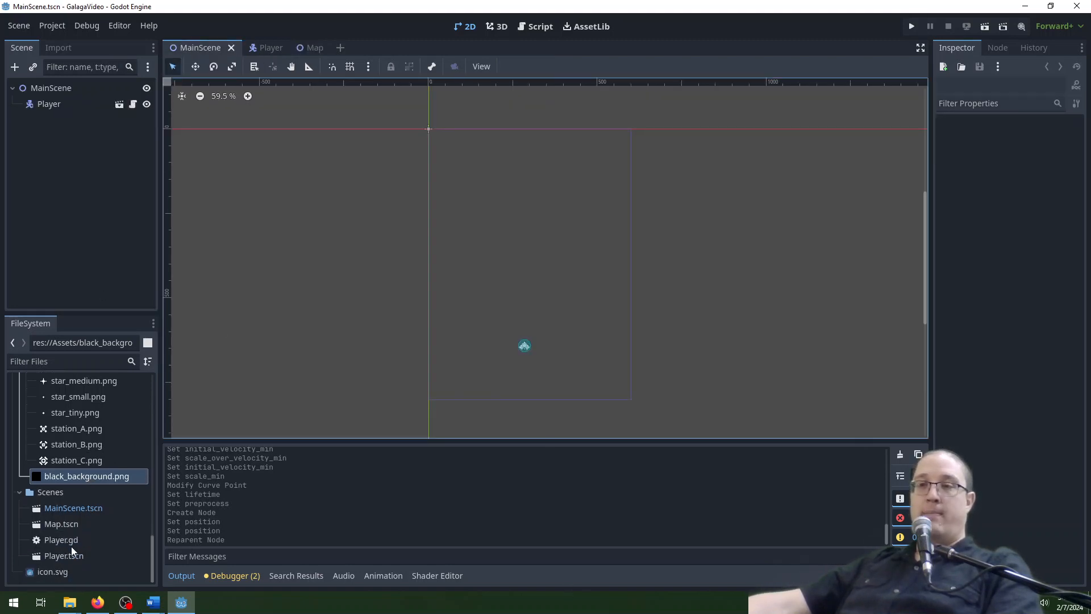
{"action": "left_click_drag", "start_coordinate": [60, 523], "coordinate": [59, 101]}
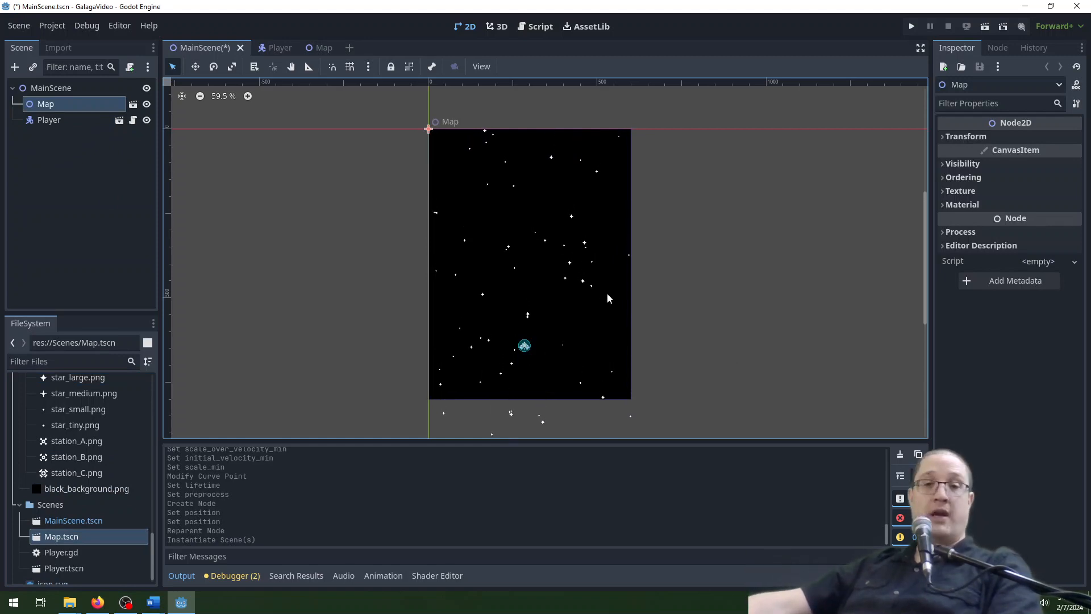
Run the project and fly the player ship in all directions to test it against the moving star background.
{"action": "left_click", "coordinate": [911, 27]}
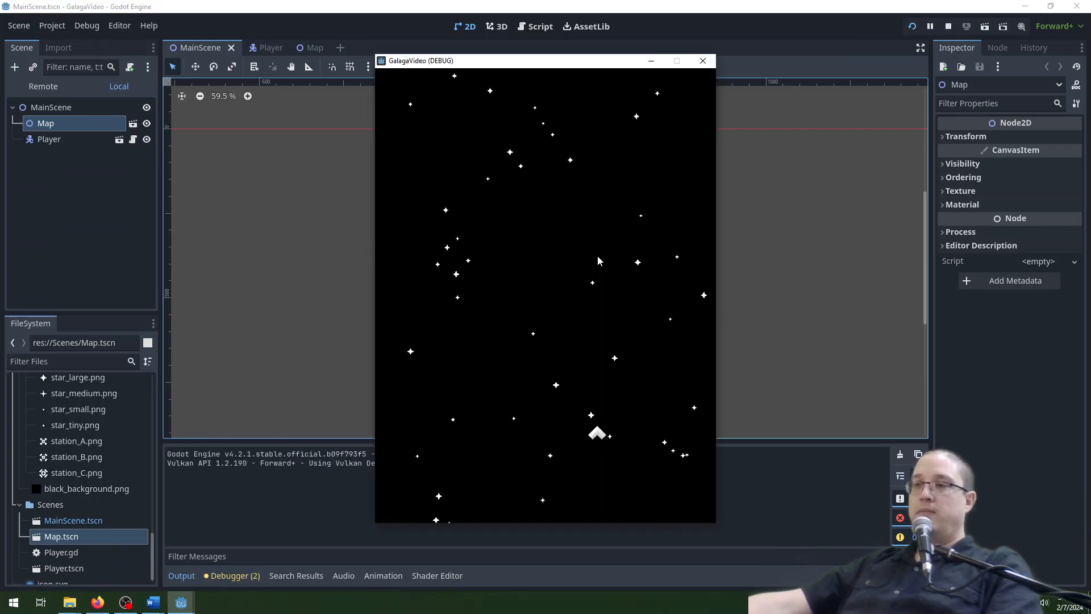
{"action": "key", "text": "Up"}
{"action": "key", "text": "Left"}
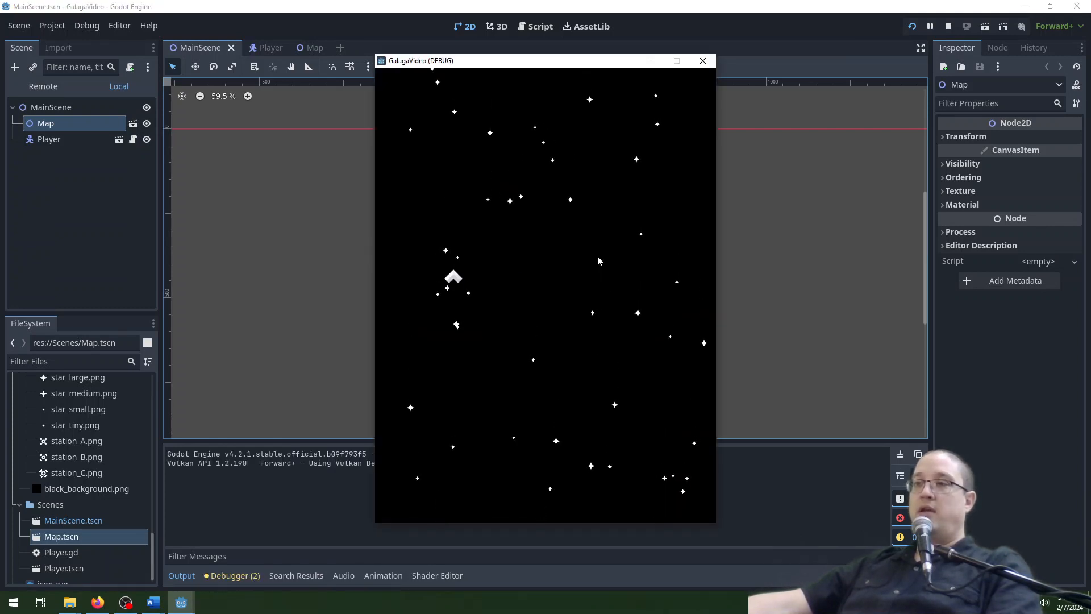
{"action": "key", "text": "Down"}
{"action": "key", "text": "Right"}
{"action": "key", "text": "Up"}
{"action": "key", "text": "Down"}
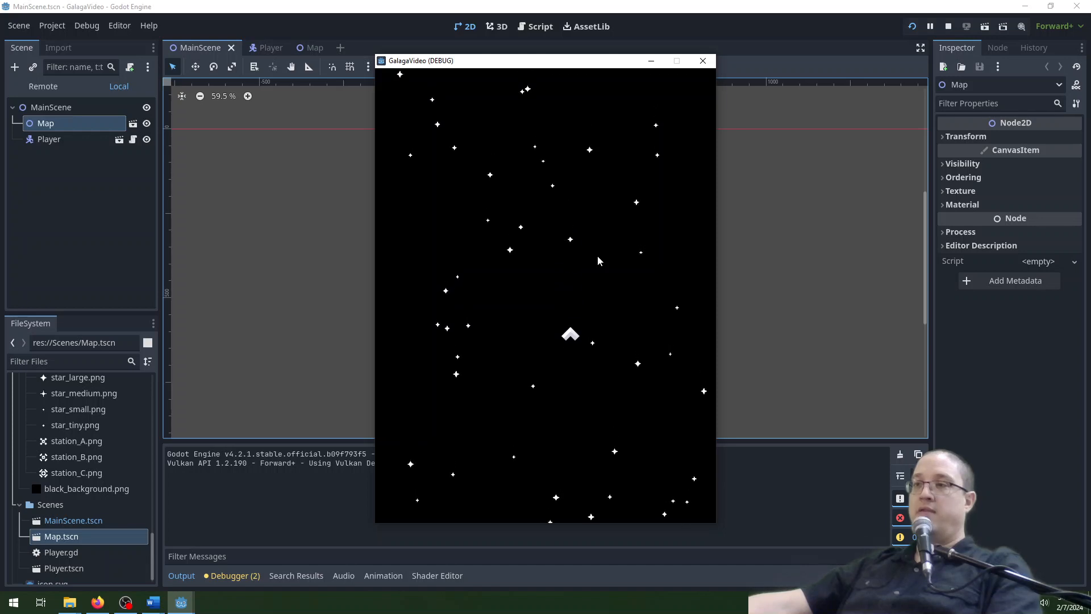
{"action": "key", "text": "Left"}
{"action": "key", "text": "Down"}
{"action": "key", "text": "Right"}
{"action": "key", "text": "Up"}
{"action": "key", "text": "Left"}
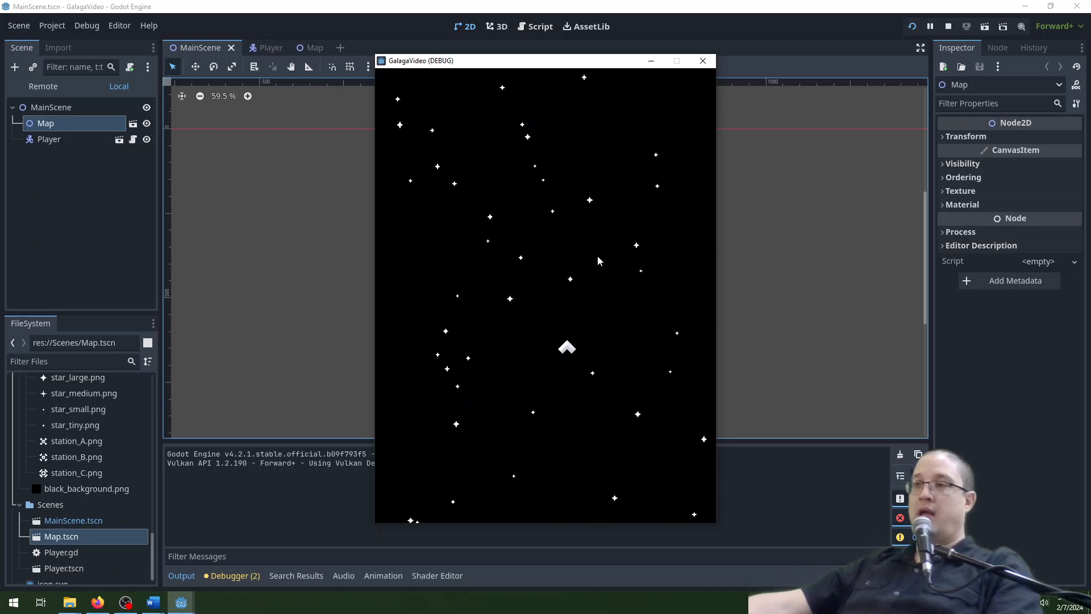
{"action": "key", "text": "Up"}
{"action": "key", "text": "Right"}
{"action": "key", "text": "Left"}
{"action": "key", "text": "Down"}
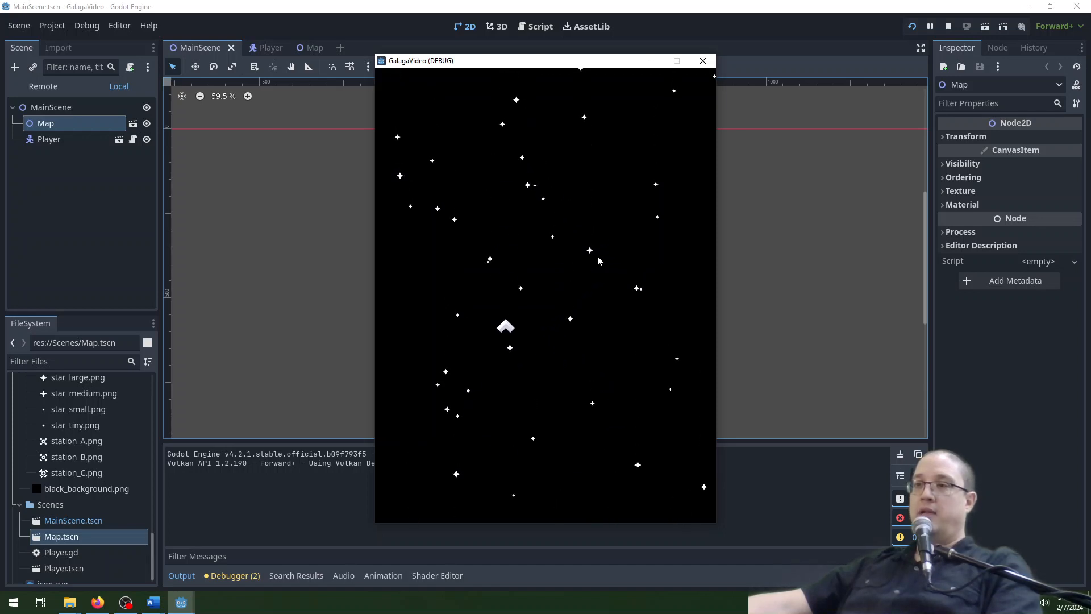
{"action": "key", "text": "Down"}
{"action": "key", "text": "Right"}
{"action": "key", "text": "Up"}
{"action": "key", "text": "Left"}
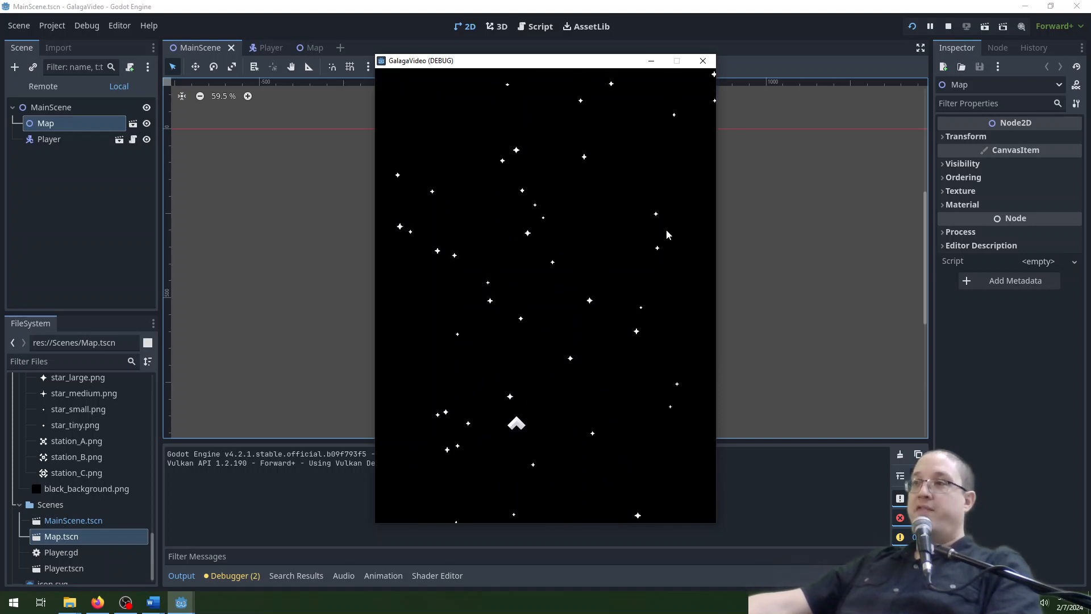
{"action": "key", "text": "Down"}
{"action": "key", "text": "Up"}
{"action": "key", "text": "Left"}
{"action": "key", "text": "Right"}
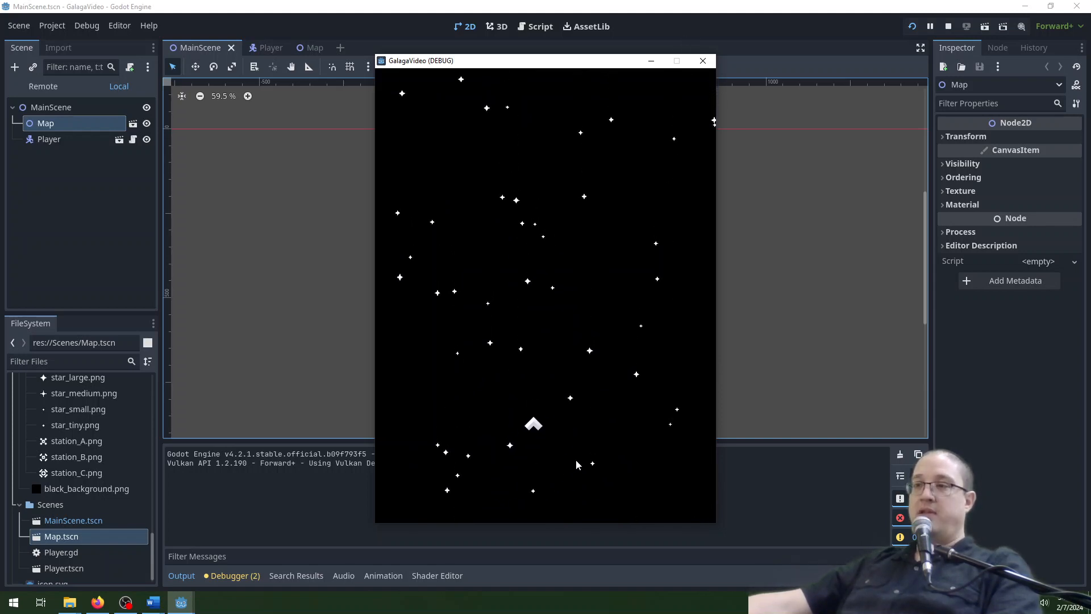
{"action": "key", "text": "Up"}
{"action": "key", "text": "Right"}
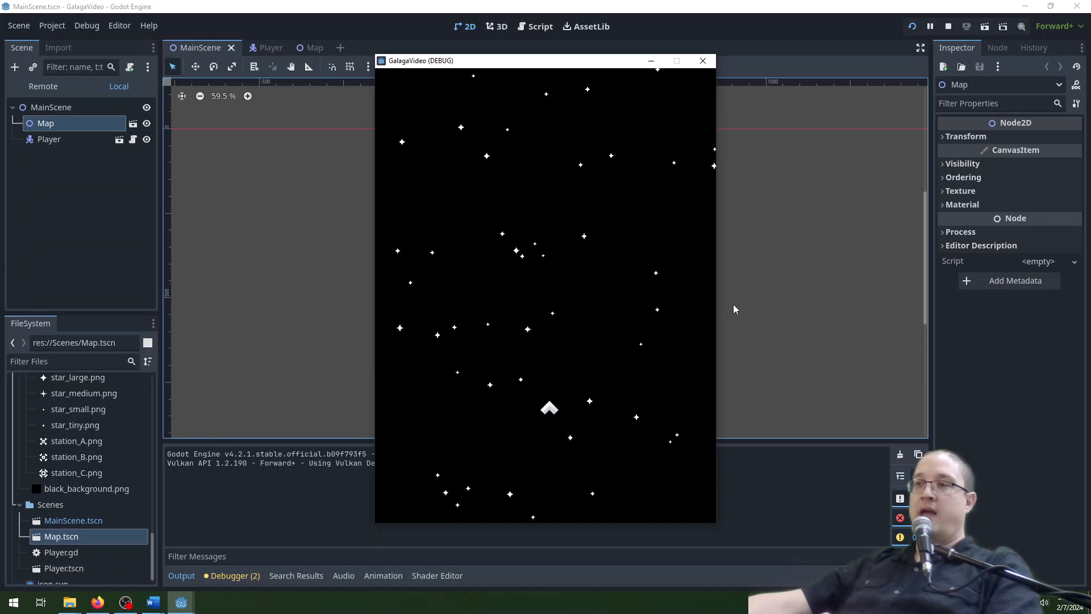